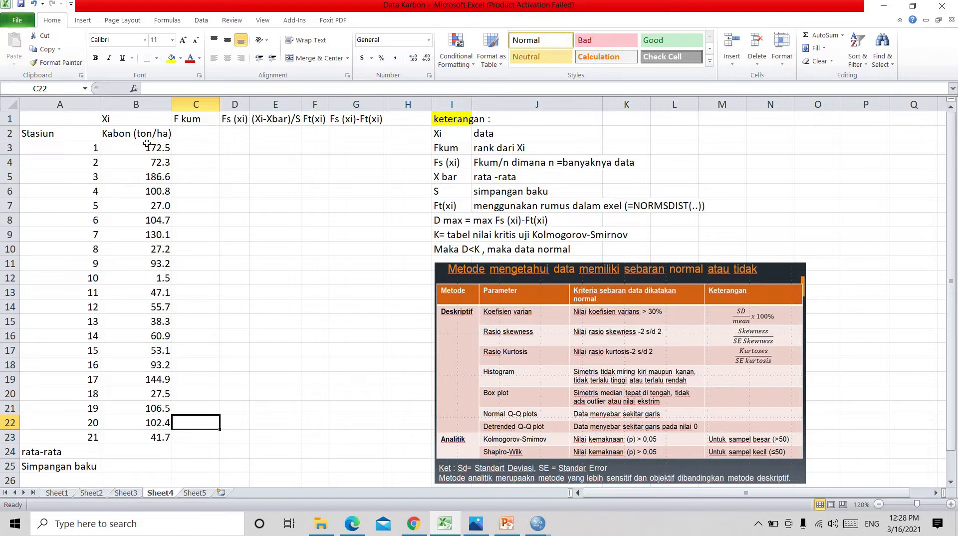
- Insert a copy of the Xi Kabon (ton/ha) column before the Stasiun column
{"action": "left_click_drag", "start_coordinate": [70, 146], "coordinate": [161, 441]}
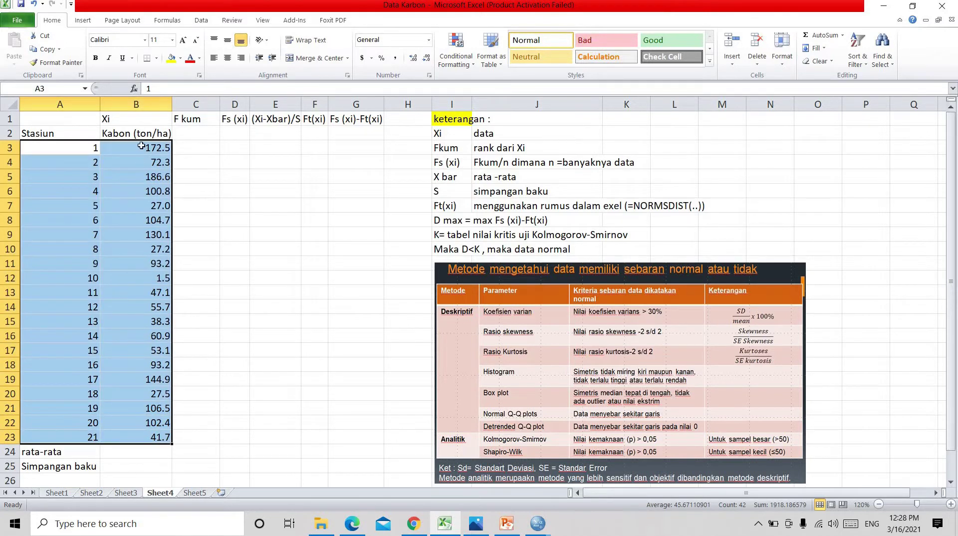
{"action": "left_click", "coordinate": [141, 104]}
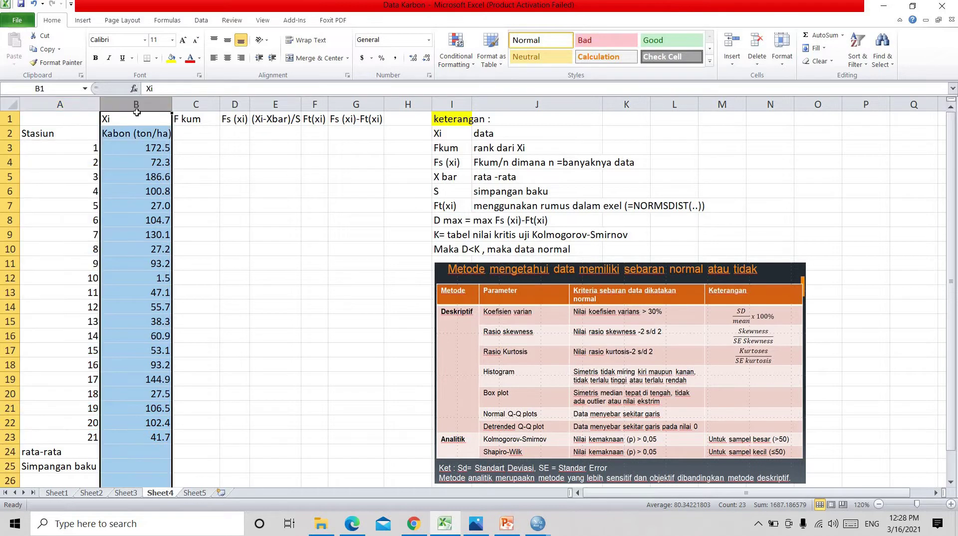
{"action": "key", "text": "ctrl+c"}
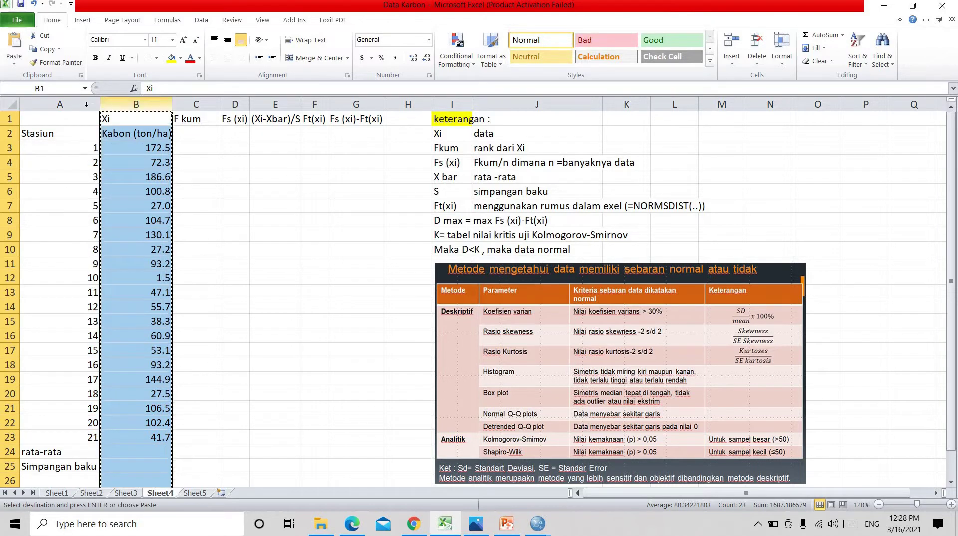
{"action": "left_click", "coordinate": [33, 104]}
{"action": "right_click", "coordinate": [33, 108]}
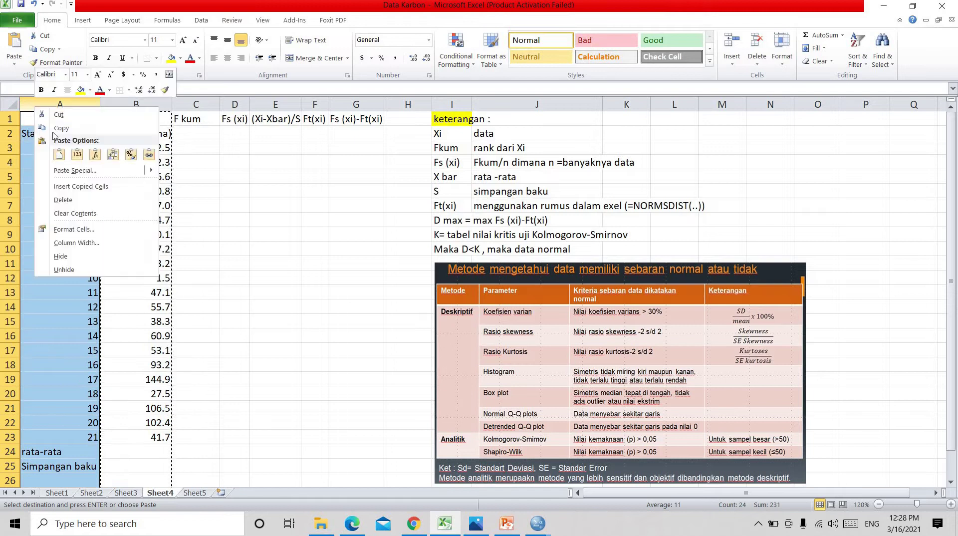
{"action": "left_click", "coordinate": [86, 186]}
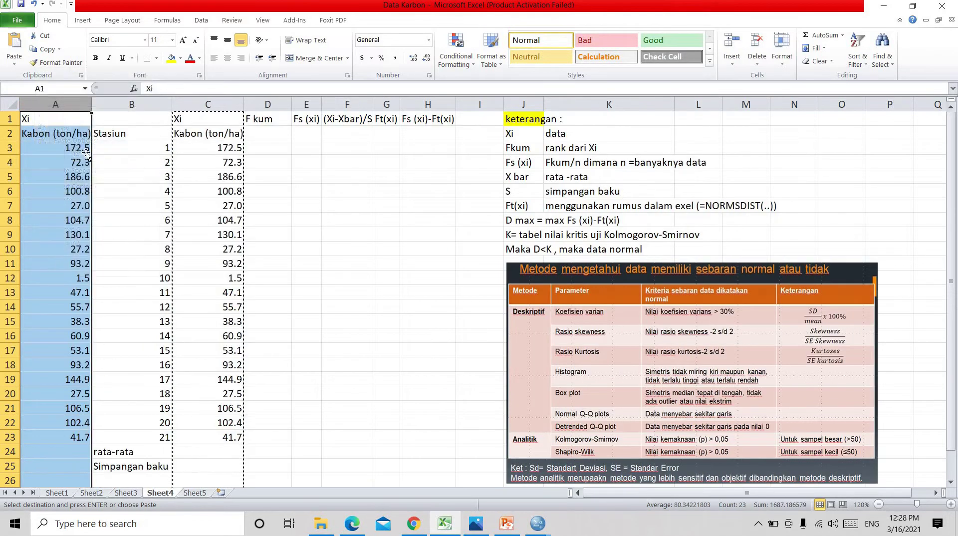
{"action": "left_click", "coordinate": [59, 145]}
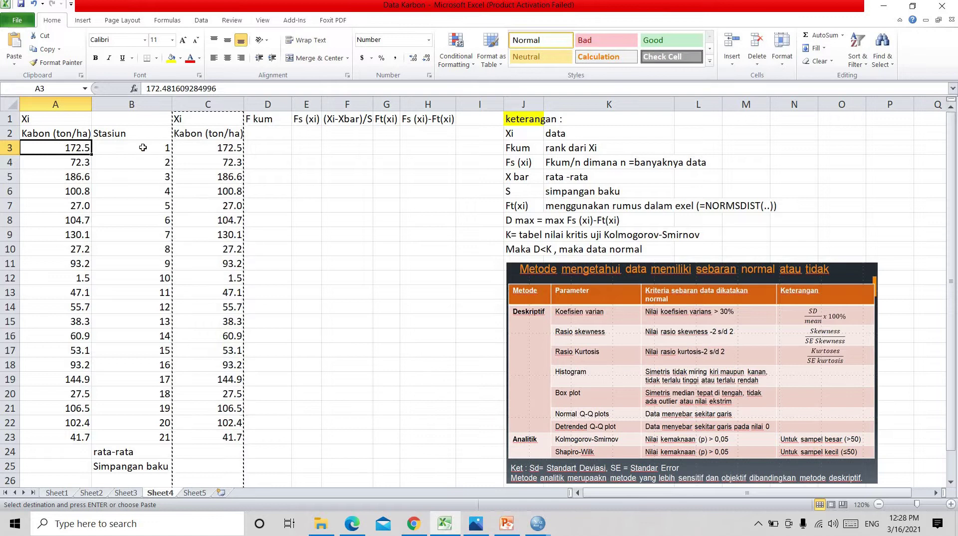
{"action": "left_click", "coordinate": [200, 160]}
{"action": "left_click", "coordinate": [72, 149]}
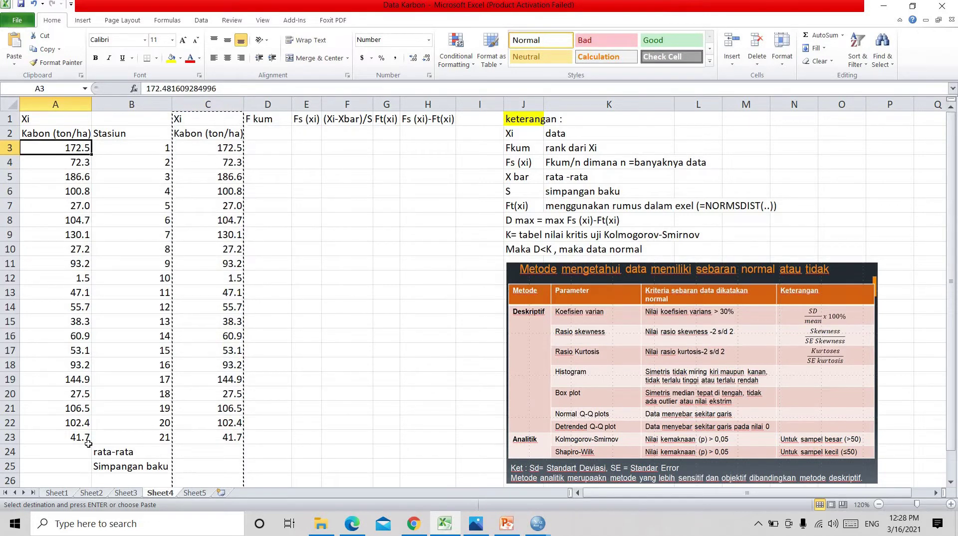
{"action": "left_click", "coordinate": [263, 164]}
{"action": "left_click", "coordinate": [74, 148]}
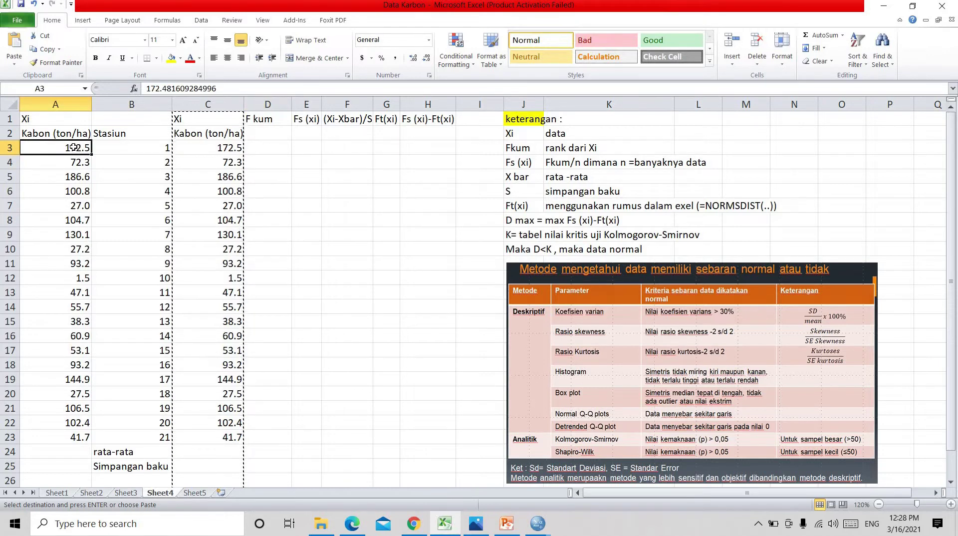
{"action": "left_click", "coordinate": [134, 161]}
{"action": "left_click", "coordinate": [84, 151]}
{"action": "left_click_drag", "start_coordinate": [141, 174], "coordinate": [142, 176]}
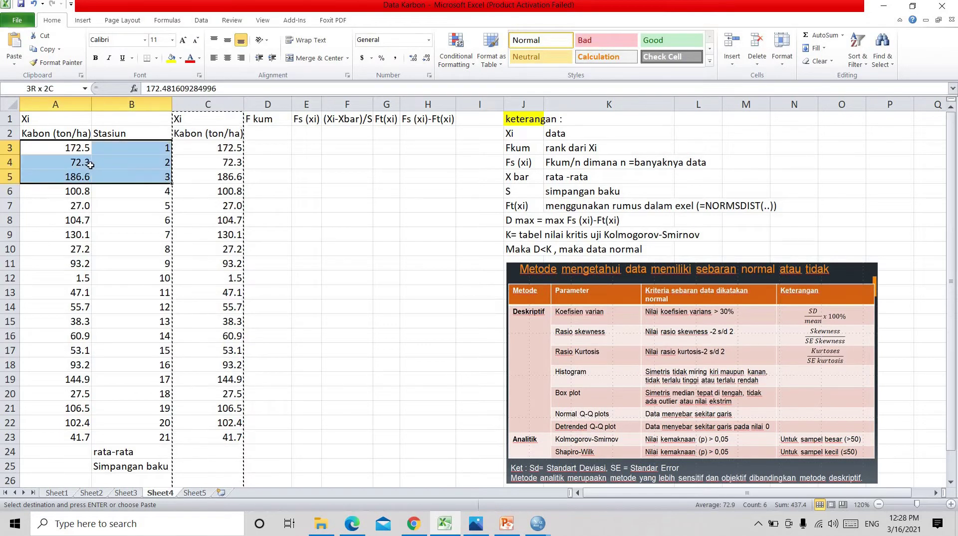
- Sort the data in A3:D23 from smallest to largest by the carbon values in column A
{"action": "left_click_drag", "start_coordinate": [67, 147], "coordinate": [69, 400]}
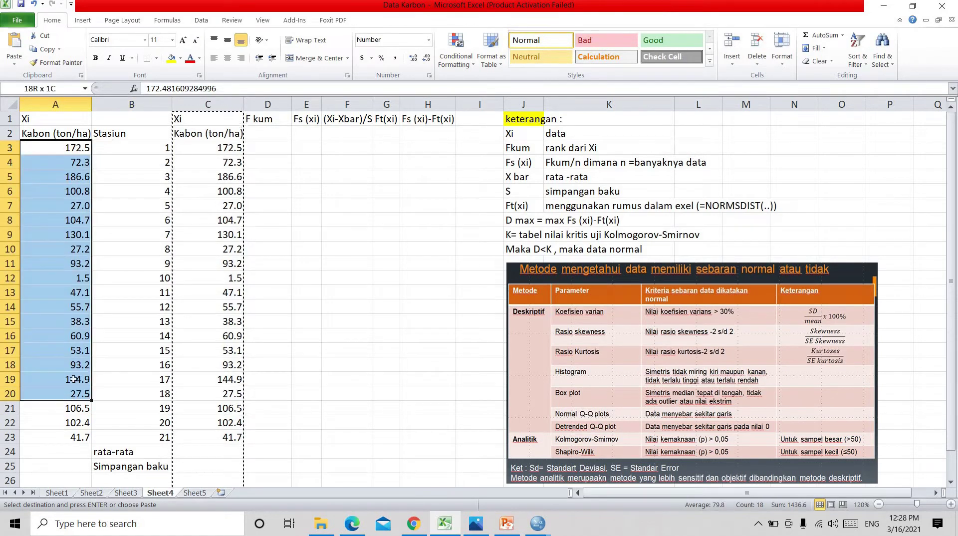
{"action": "left_click", "coordinate": [65, 147]}
{"action": "left_click_drag", "start_coordinate": [64, 147], "coordinate": [256, 436]}
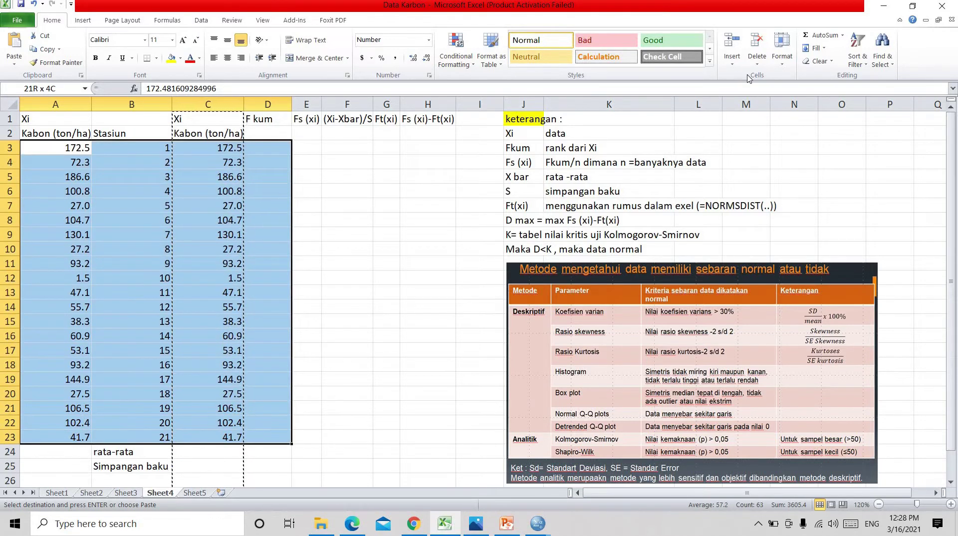
{"action": "left_click", "coordinate": [857, 56]}
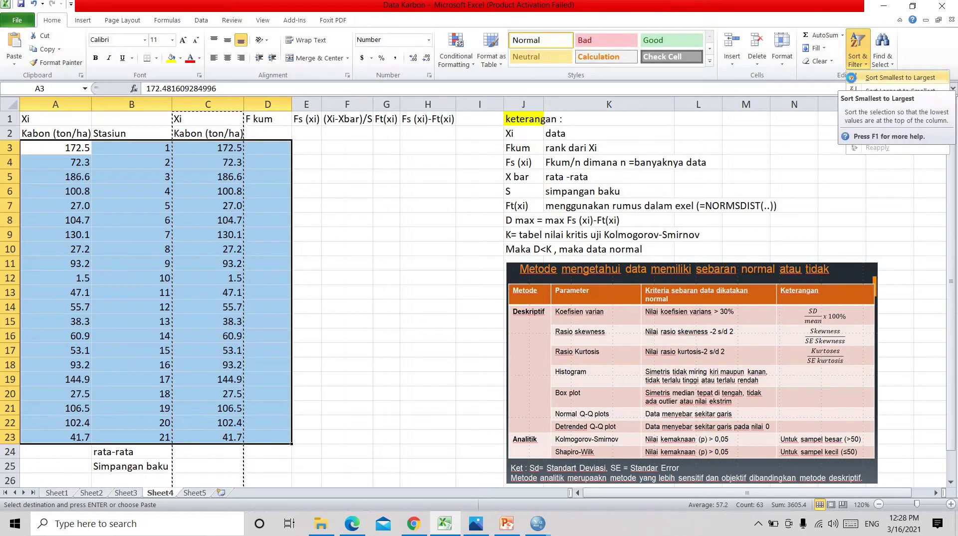
{"action": "left_click", "coordinate": [70, 149]}
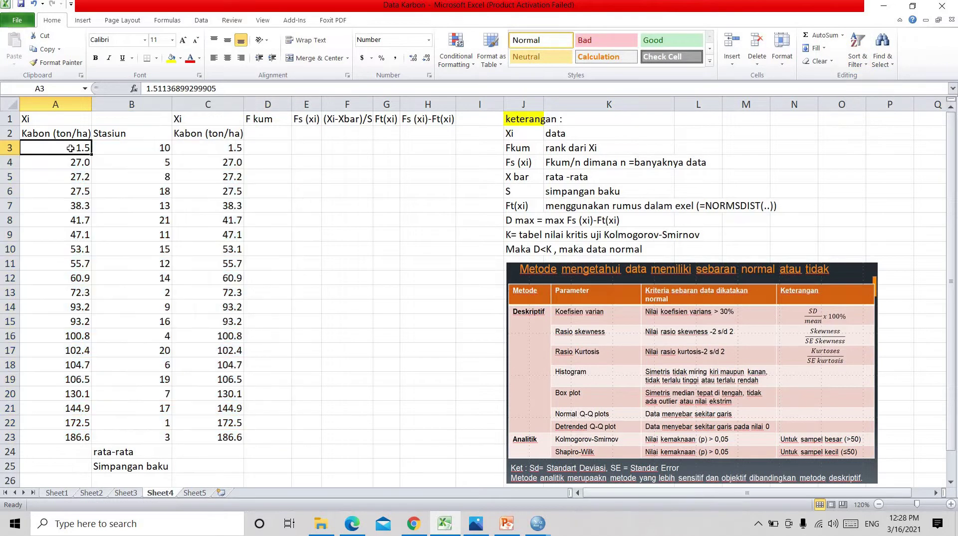
{"action": "left_click", "coordinate": [70, 432]}
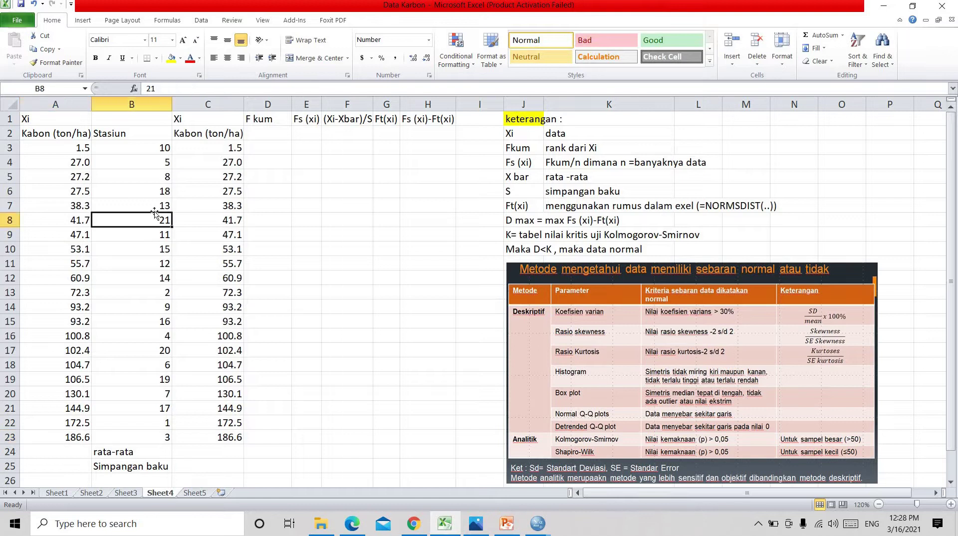
{"action": "left_click", "coordinate": [70, 147]}
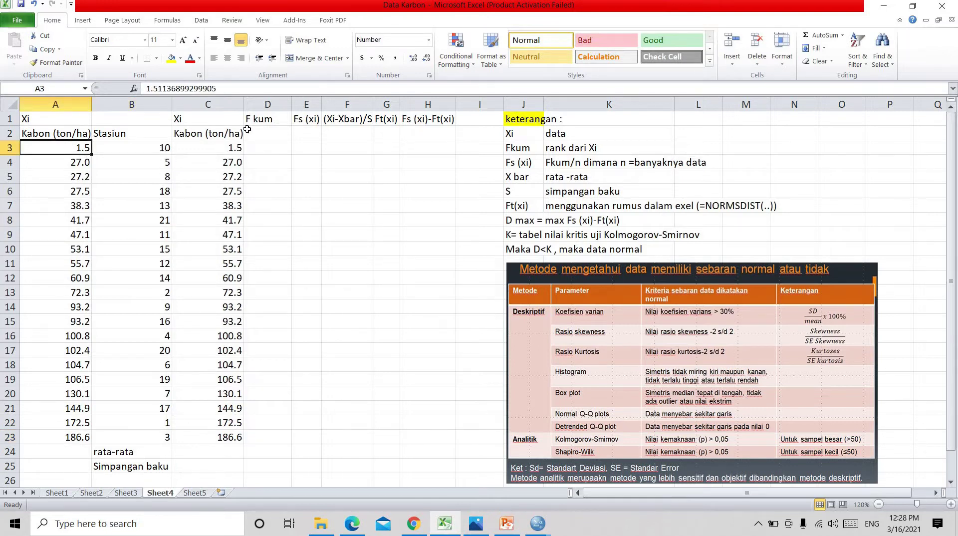
- Number the F kum column from 1 to 21 in cells D3:D23
{"action": "left_click", "coordinate": [265, 148]}
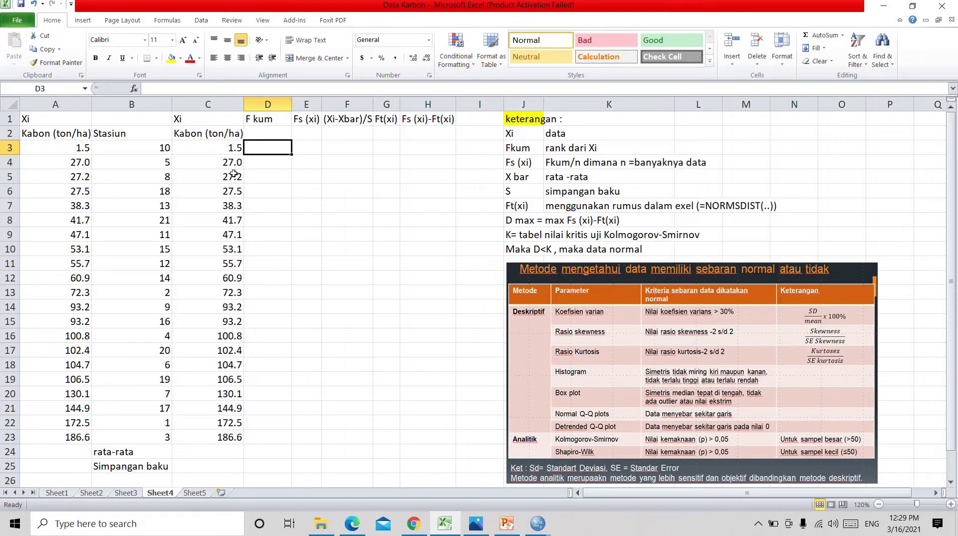
{"action": "type", "text": "1"}
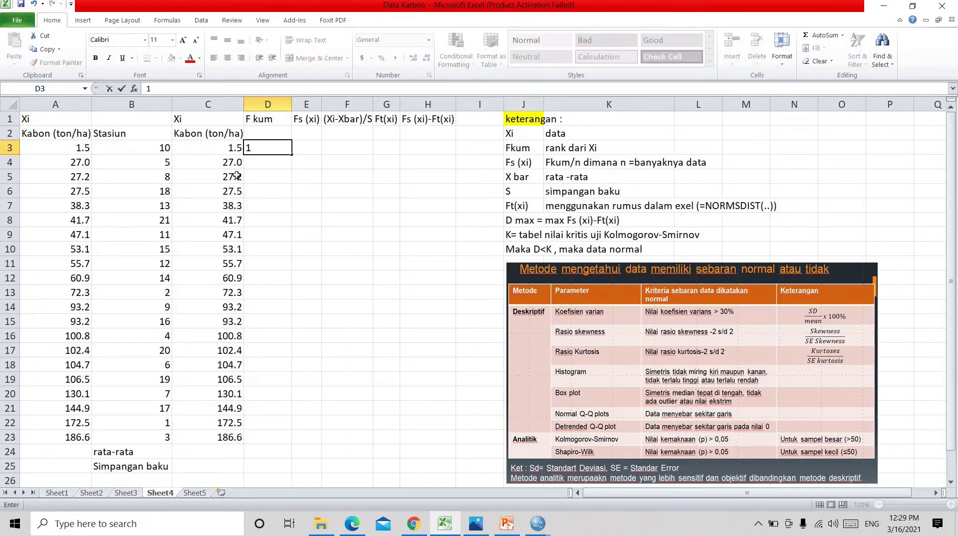
{"action": "key", "text": "Return"}
{"action": "type", "text": "2"}
{"action": "left_click", "coordinate": [301, 189]}
{"action": "left_click", "coordinate": [269, 145]}
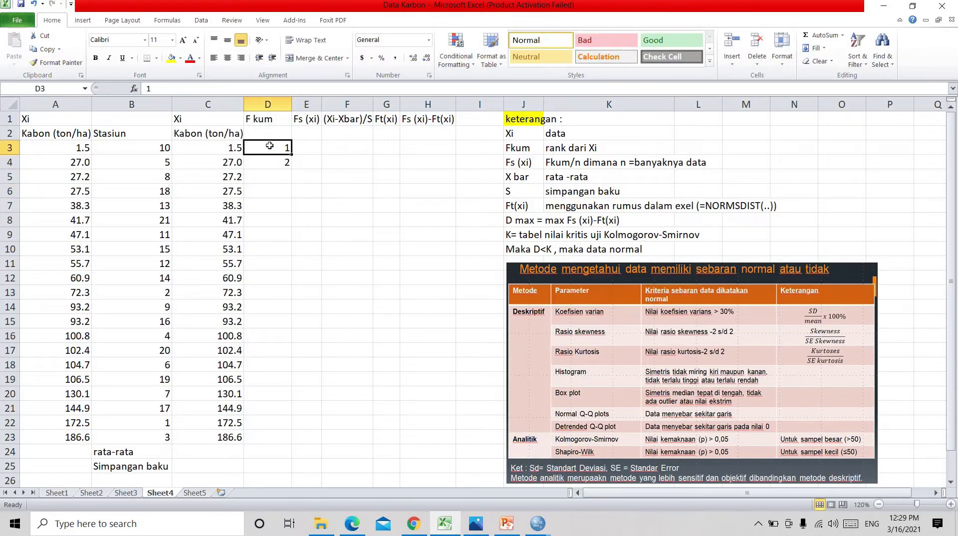
{"action": "left_click_drag", "start_coordinate": [269, 146], "coordinate": [278, 168]}
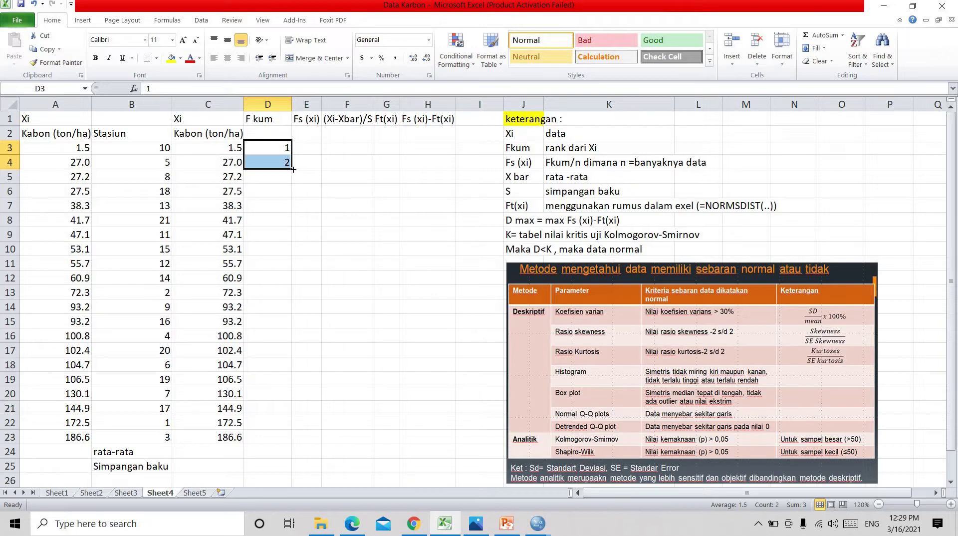
{"action": "left_click_drag", "start_coordinate": [293, 170], "coordinate": [300, 440]}
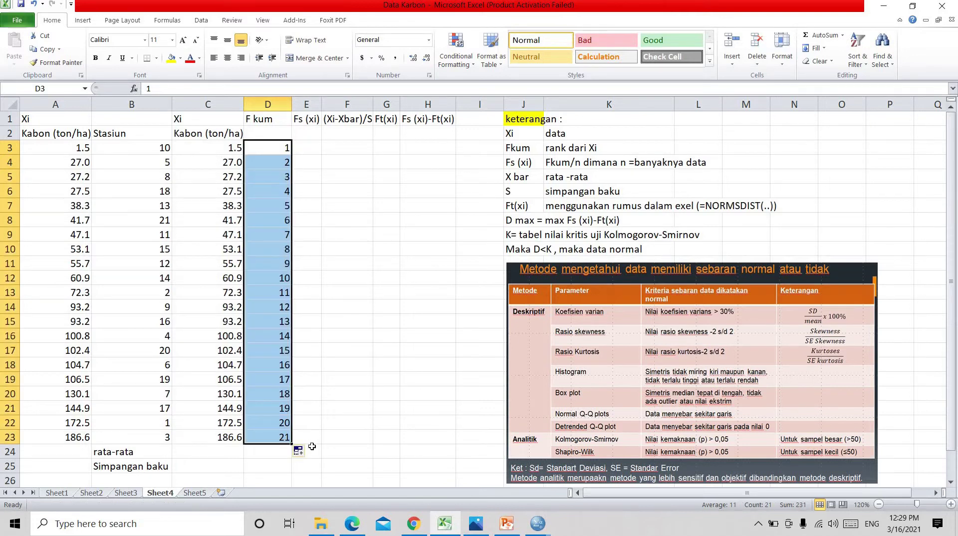
{"action": "left_click", "coordinate": [359, 404]}
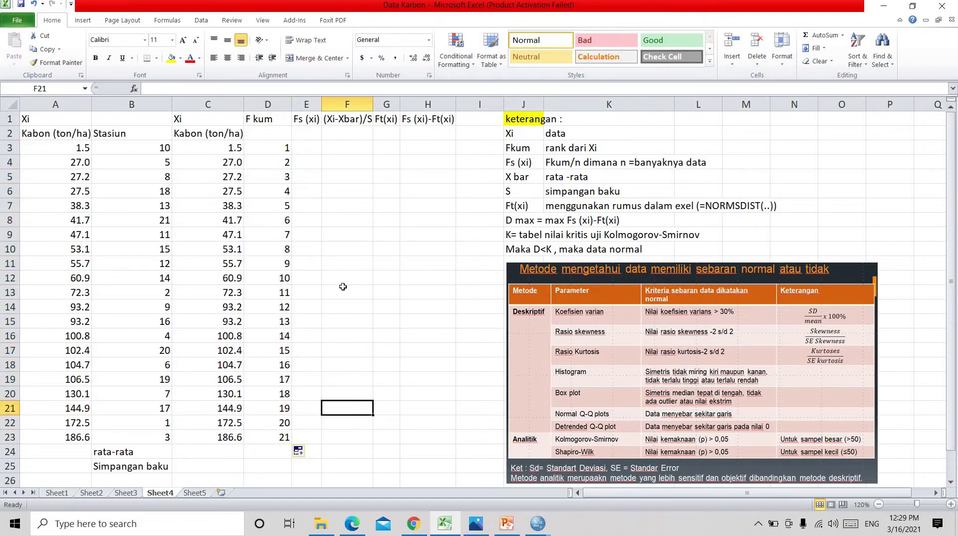
- Calculate Fs (xi) with the formula =D3/21 in E3 and fill it down to E23
{"action": "left_click", "coordinate": [269, 145]}
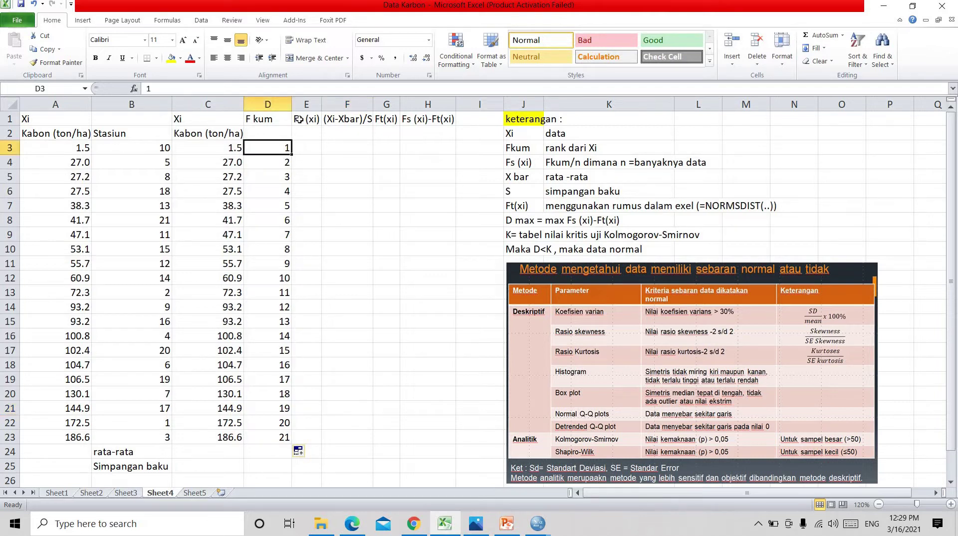
{"action": "left_click", "coordinate": [299, 119]}
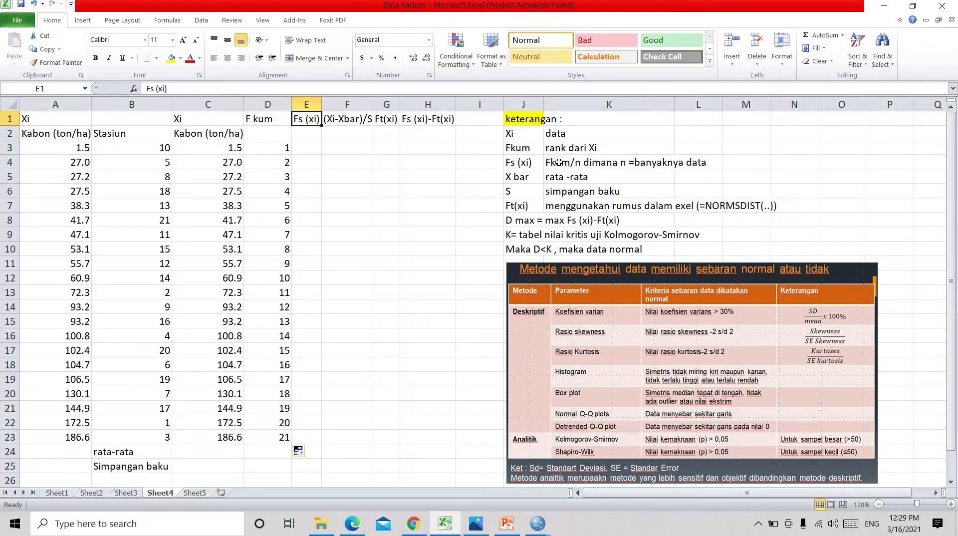
{"action": "left_click", "coordinate": [551, 167]}
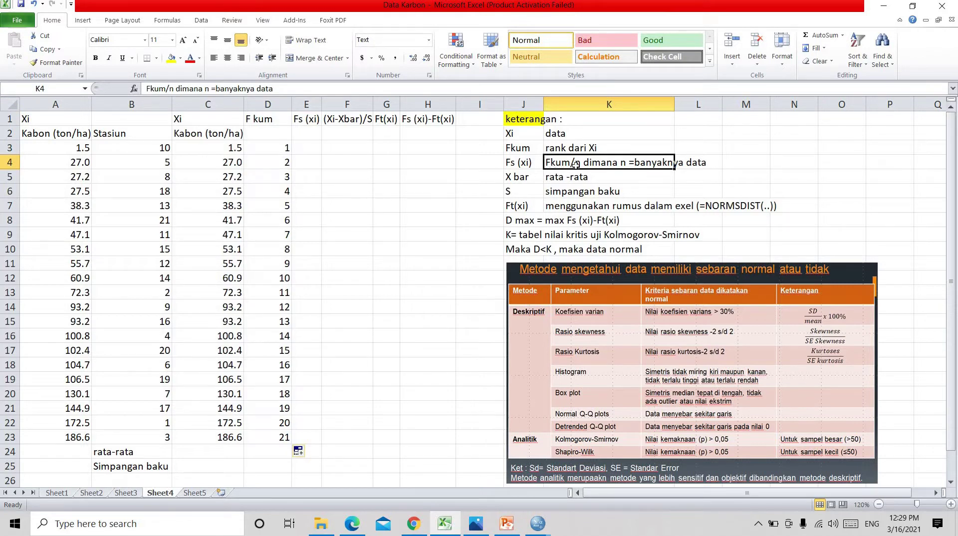
{"action": "left_click", "coordinate": [312, 147]}
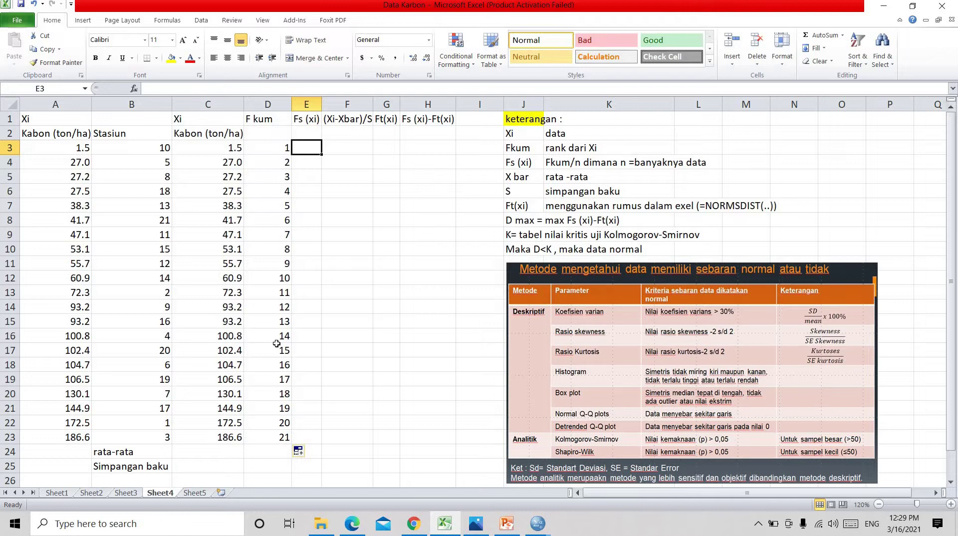
{"action": "type", "text": "="}
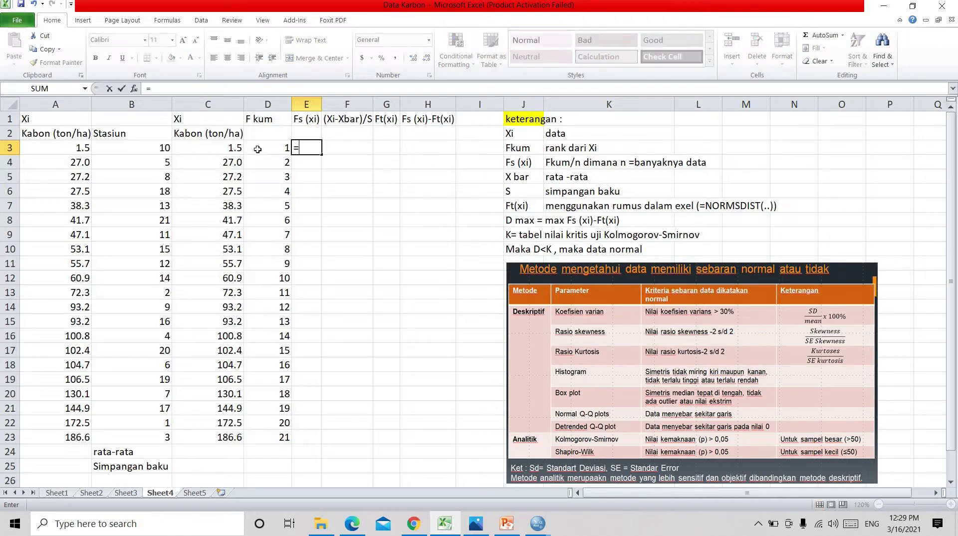
{"action": "left_click", "coordinate": [258, 149]}
{"action": "type", "text": "/"}
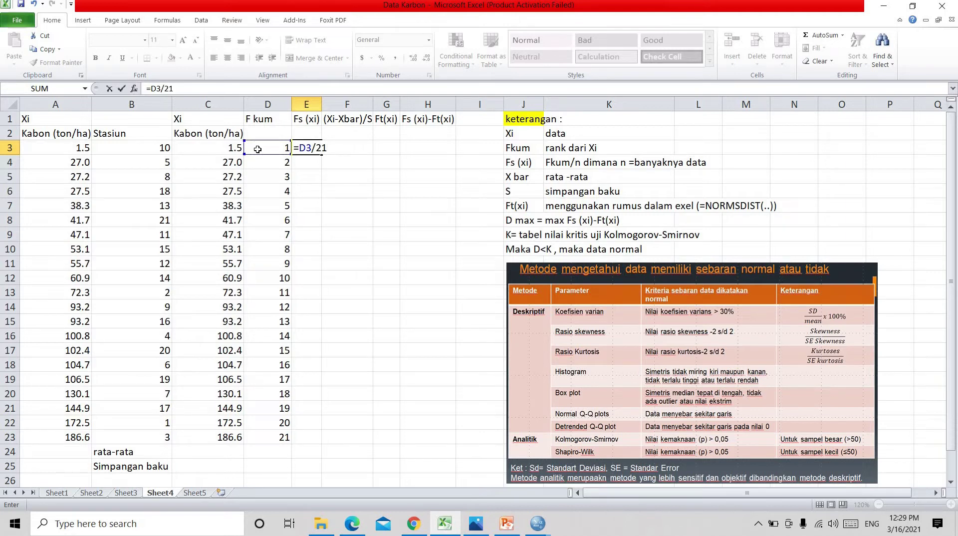
{"action": "type", "text": "21"}
{"action": "key", "text": "Return"}
{"action": "left_click", "coordinate": [311, 145]}
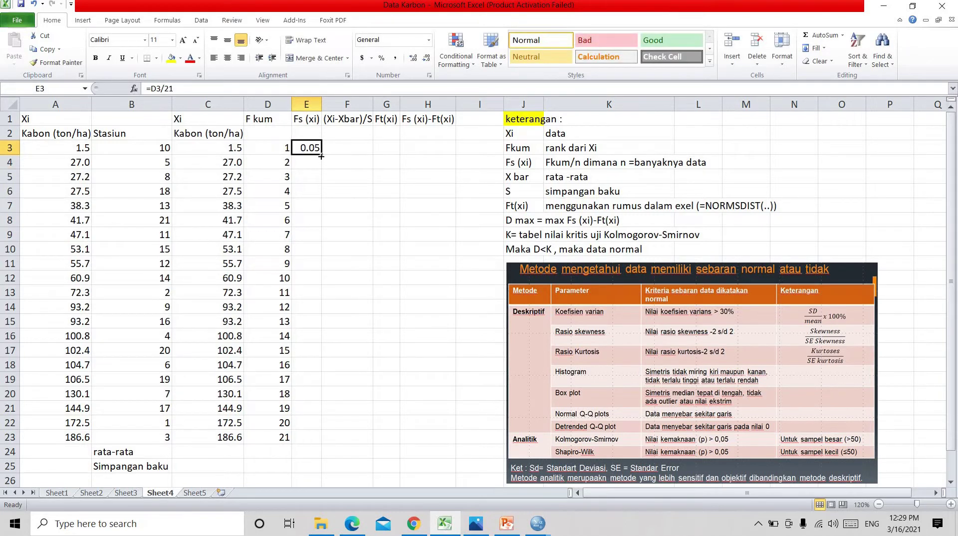
{"action": "left_click_drag", "start_coordinate": [322, 154], "coordinate": [333, 443]}
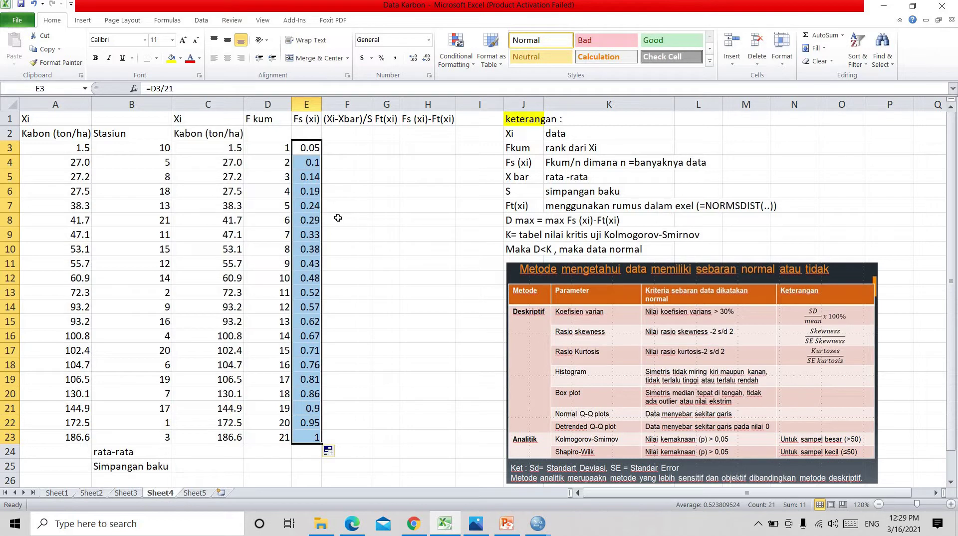
- Widen column F so its (Xi-Xbar)/S heading has more room
{"action": "left_click", "coordinate": [346, 149]}
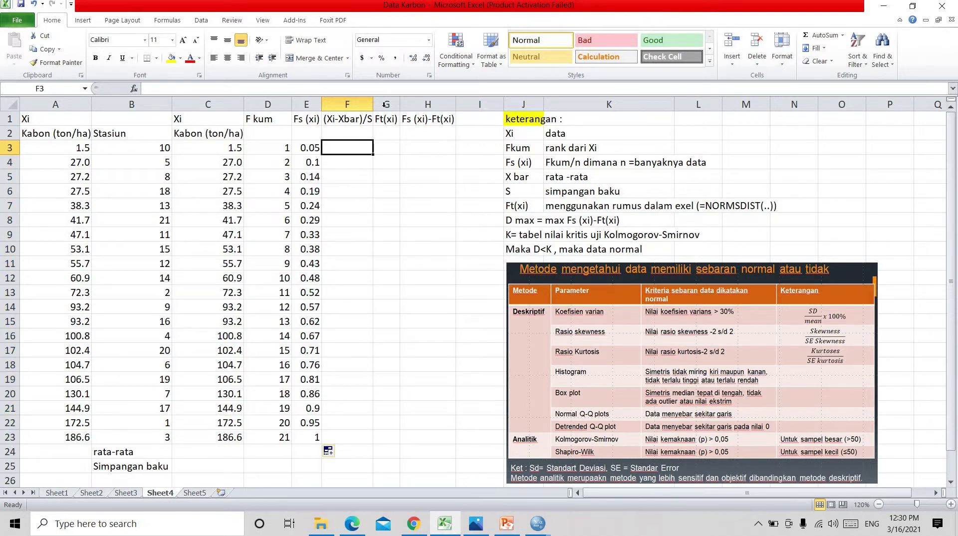
{"action": "left_click_drag", "start_coordinate": [373, 105], "coordinate": [383, 115]}
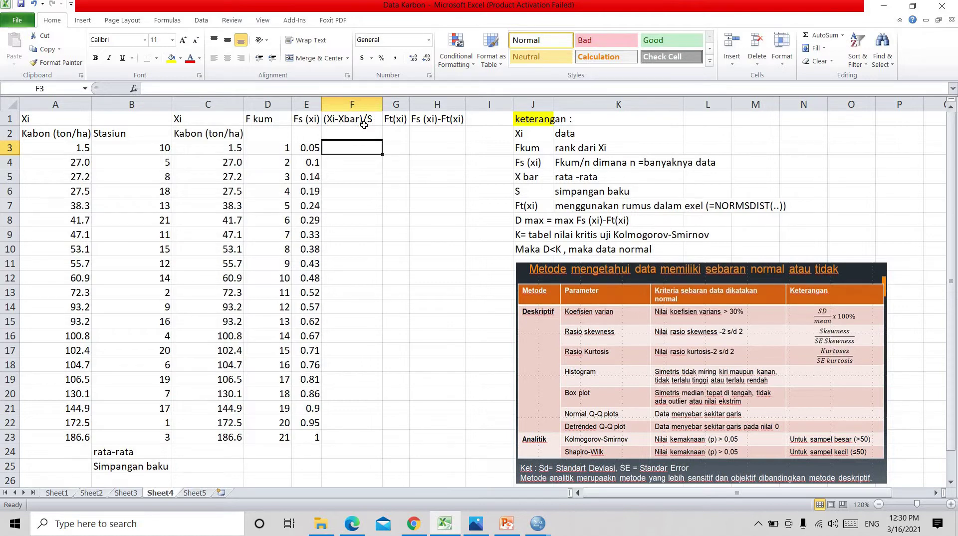
- Calculate the mean (rata-rata) of the carbon values in C24 with the AVERAGE function over C3:C23
{"action": "left_click", "coordinate": [530, 183]}
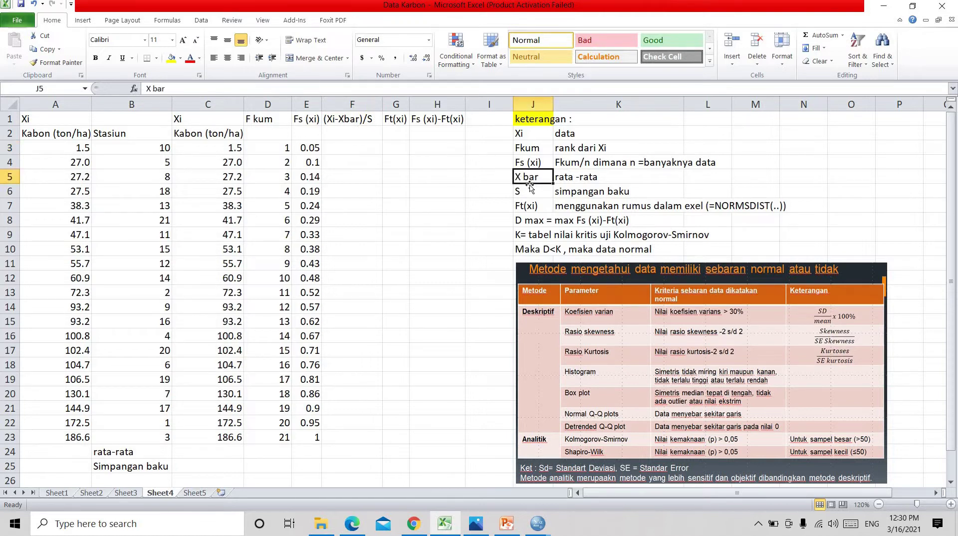
{"action": "key", "text": "Down"}
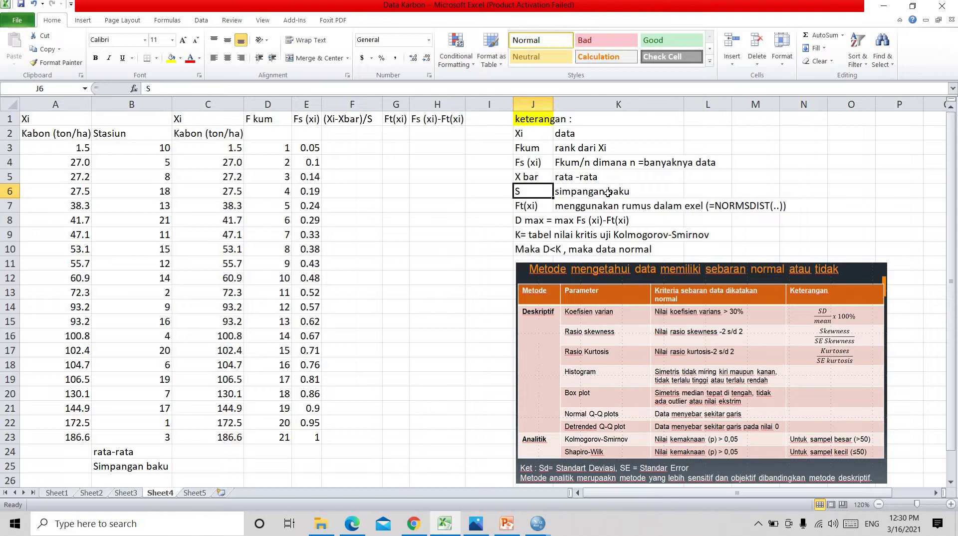
{"action": "left_click", "coordinate": [210, 451]}
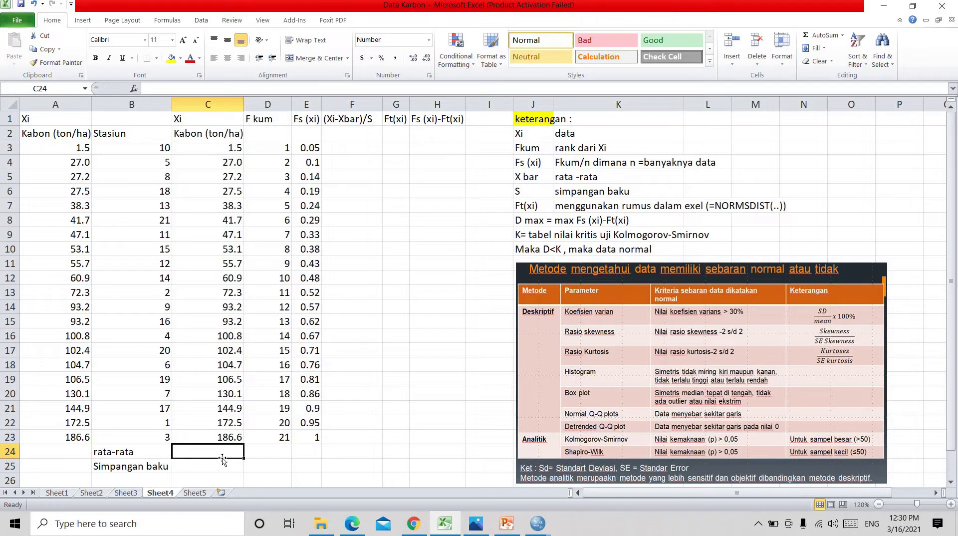
{"action": "type", "text": "="}
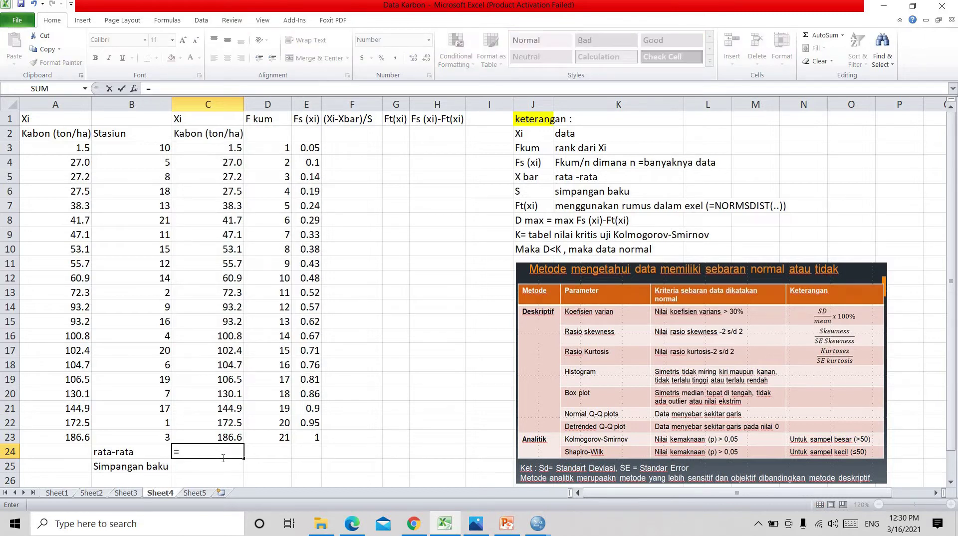
{"action": "type", "text": "average("}
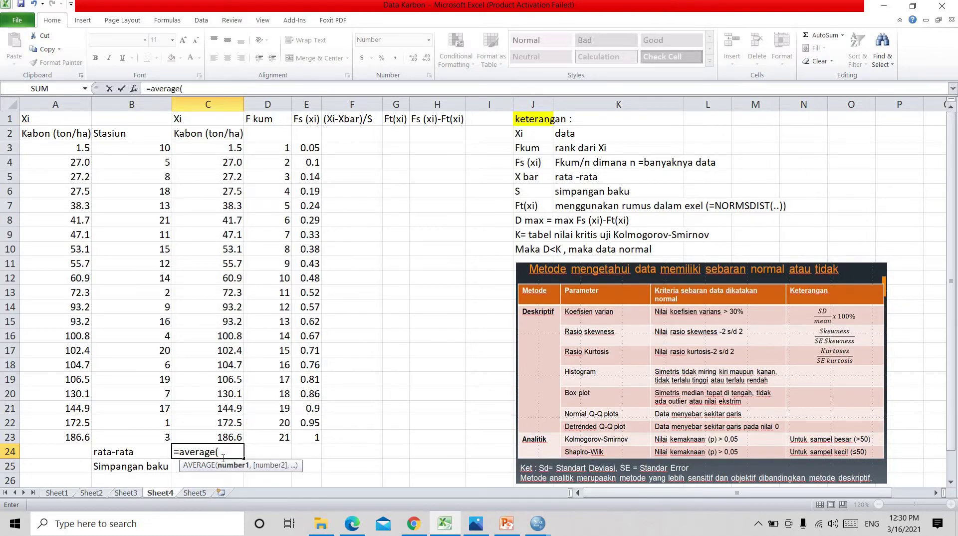
{"action": "left_click_drag", "start_coordinate": [198, 148], "coordinate": [216, 437]}
{"action": "key", "text": "Return"}
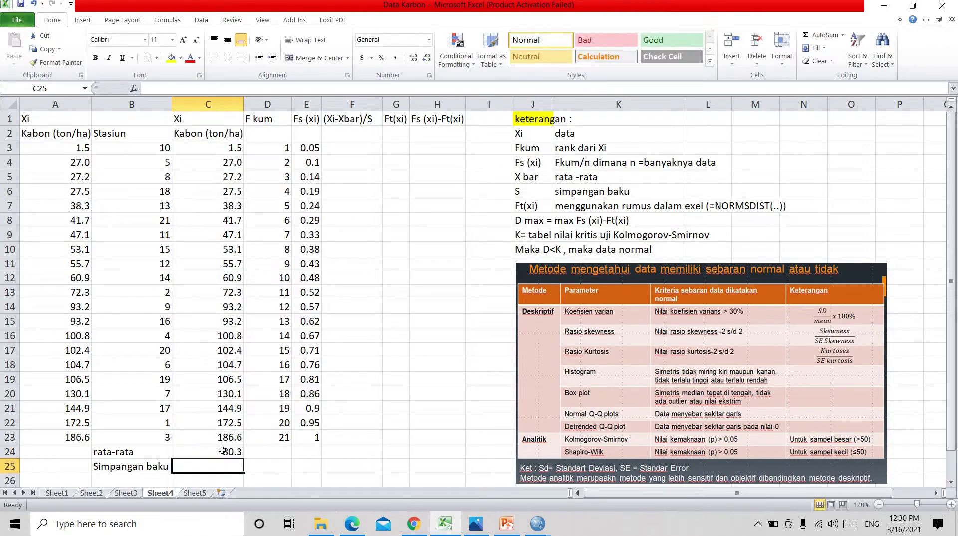
{"action": "left_click", "coordinate": [217, 454]}
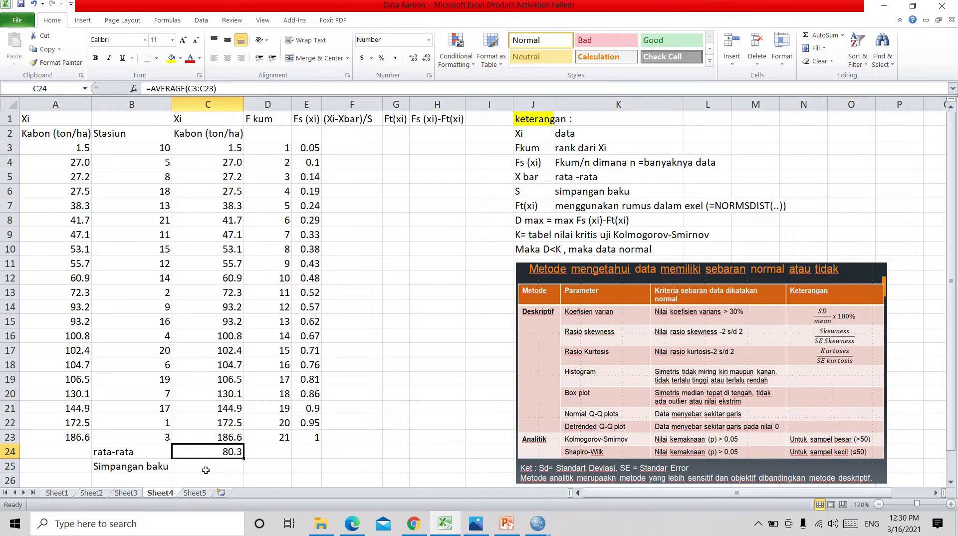
- Calculate the standard deviation (Simpangan baku) in C25 with the STDEV function over C3:C23
{"action": "left_click", "coordinate": [206, 464]}
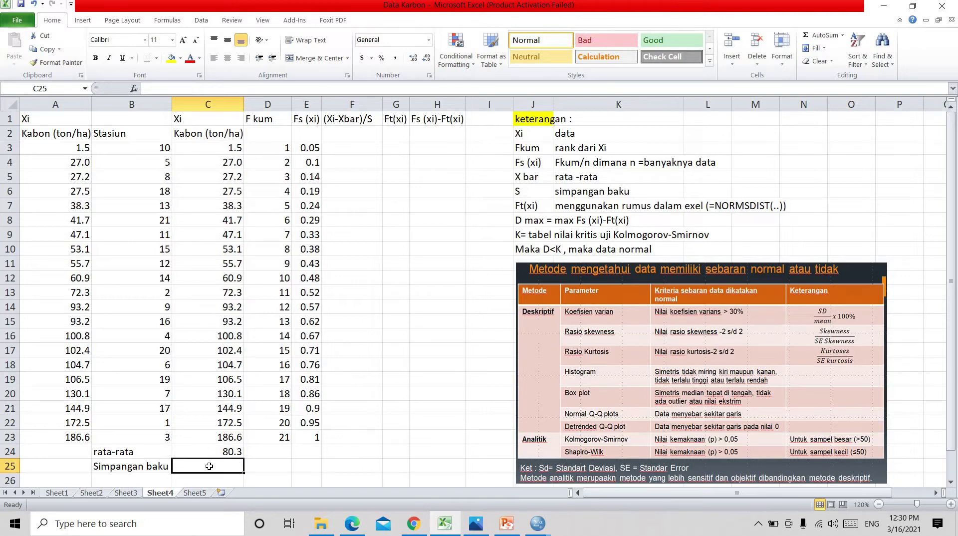
{"action": "type", "text": "="}
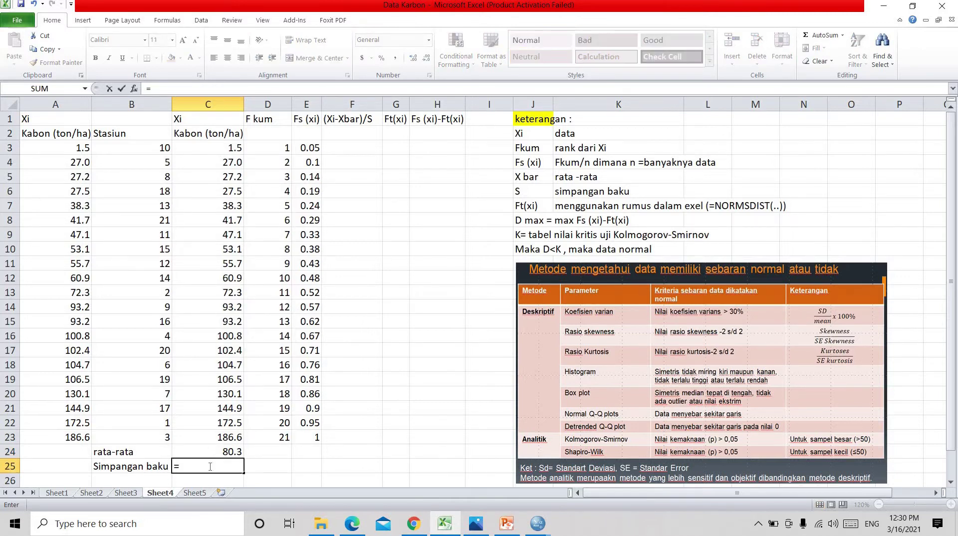
{"action": "type", "text": "stdev"}
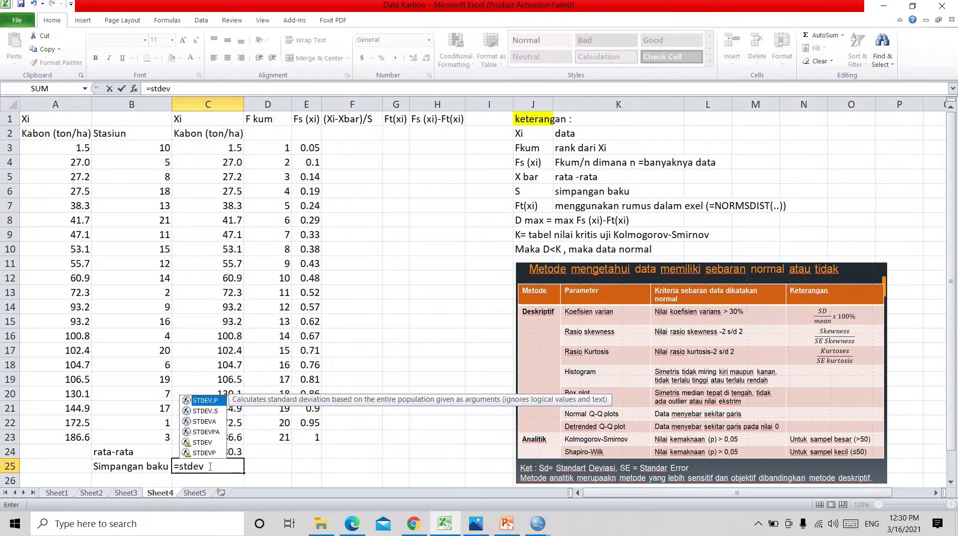
{"action": "type", "text": "("}
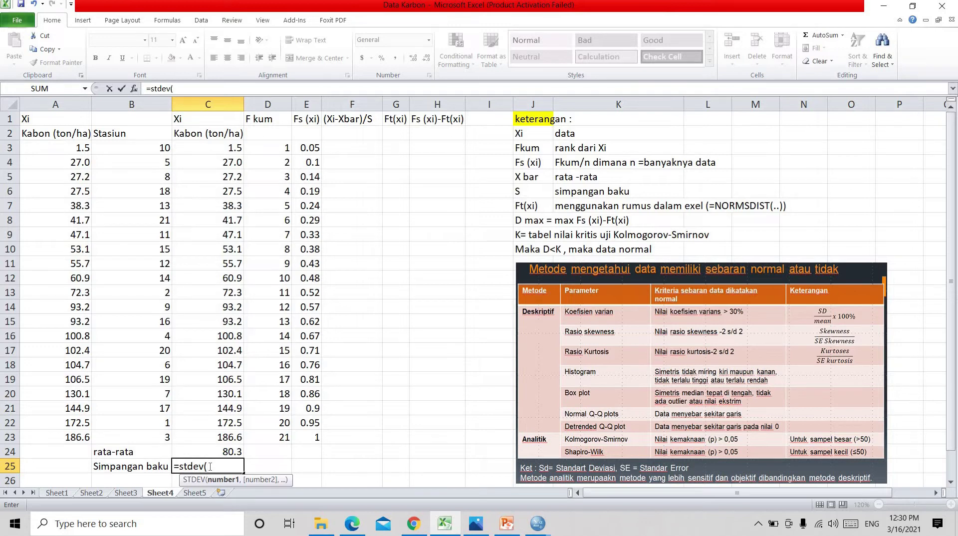
{"action": "key", "text": "Up"}
{"action": "key", "text": "Up"}
{"action": "key", "text": "shift+Up"}
{"action": "key", "text": "shift+Up"}
{"action": "key", "text": "shift+Up"}
{"action": "key", "text": "shift+Up"}
{"action": "key", "text": "shift+Up"}
{"action": "key", "text": "shift+Up"}
{"action": "key", "text": "shift+Up"}
{"action": "key", "text": "shift+Up"}
{"action": "key", "text": "shift+Up"}
{"action": "key", "text": "shift+Up"}
{"action": "key", "text": "shift+Up"}
{"action": "key", "text": "shift+Up"}
{"action": "key", "text": "shift+Up"}
{"action": "key", "text": "shift+Up"}
{"action": "key", "text": "shift+Up"}
{"action": "key", "text": "shift+Up"}
{"action": "key", "text": "shift+Up"}
{"action": "key", "text": "shift+Up"}
{"action": "key", "text": "shift+Up"}
{"action": "key", "text": "shift+Up"}
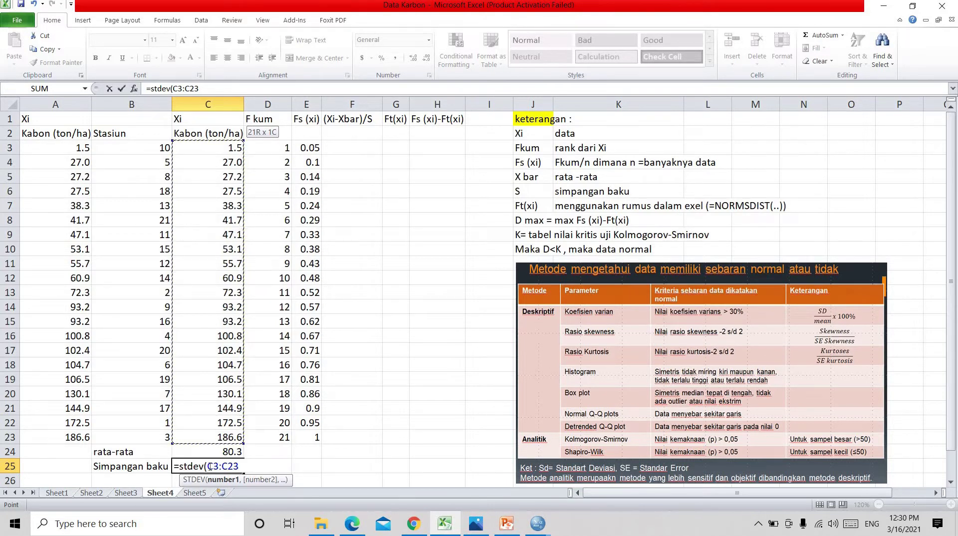
{"action": "key", "text": "Return"}
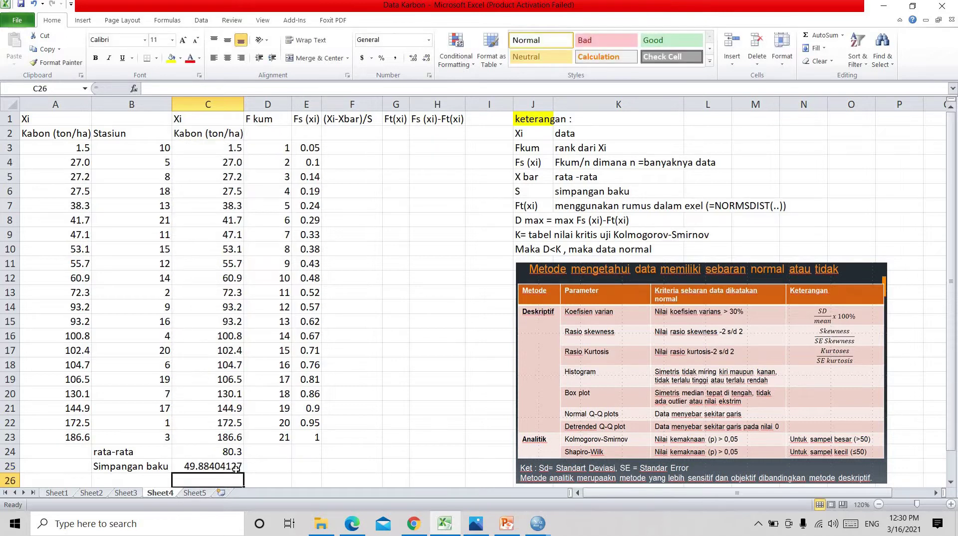
- Enter the (Xi-Xbar)/S formula =(C3-C24)/C25 in F3
{"action": "left_click", "coordinate": [280, 451]}
{"action": "left_click", "coordinate": [359, 144]}
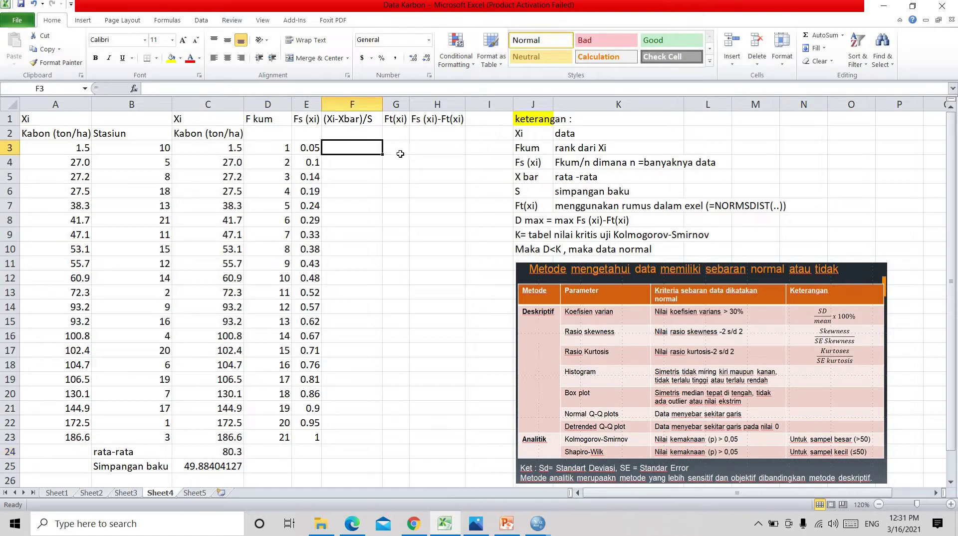
{"action": "type", "text": "("}
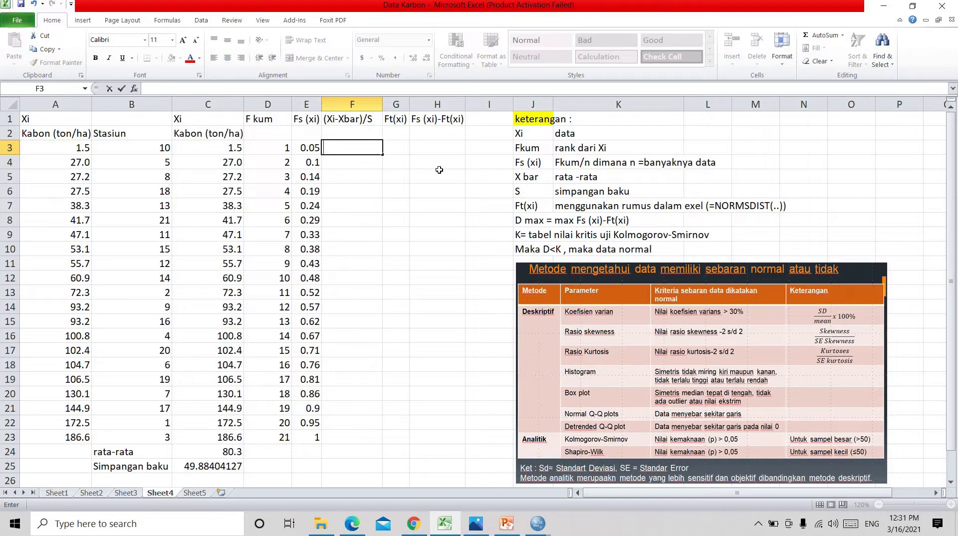
{"action": "type", "text": "=("}
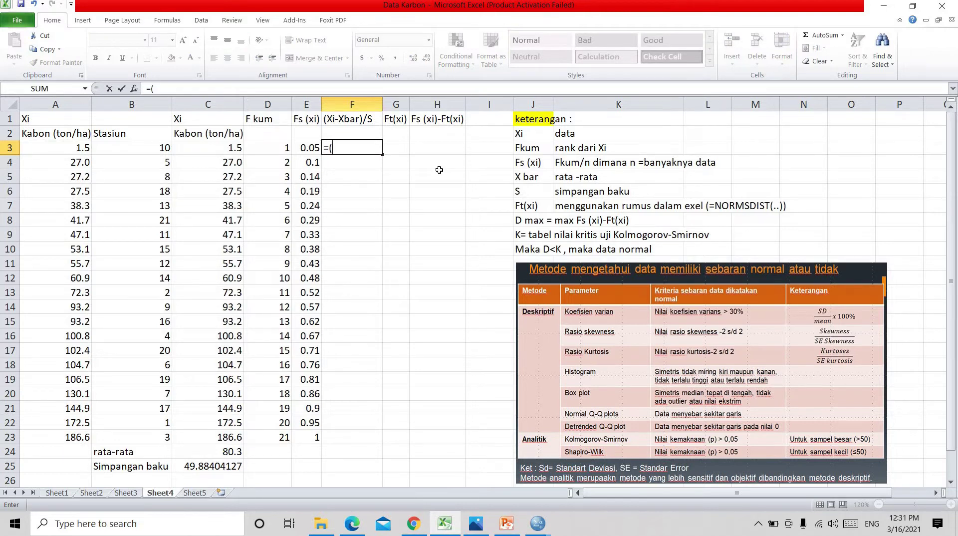
{"action": "left_click", "coordinate": [220, 150]}
{"action": "type", "text": "-"}
{"action": "left_click", "coordinate": [217, 452]}
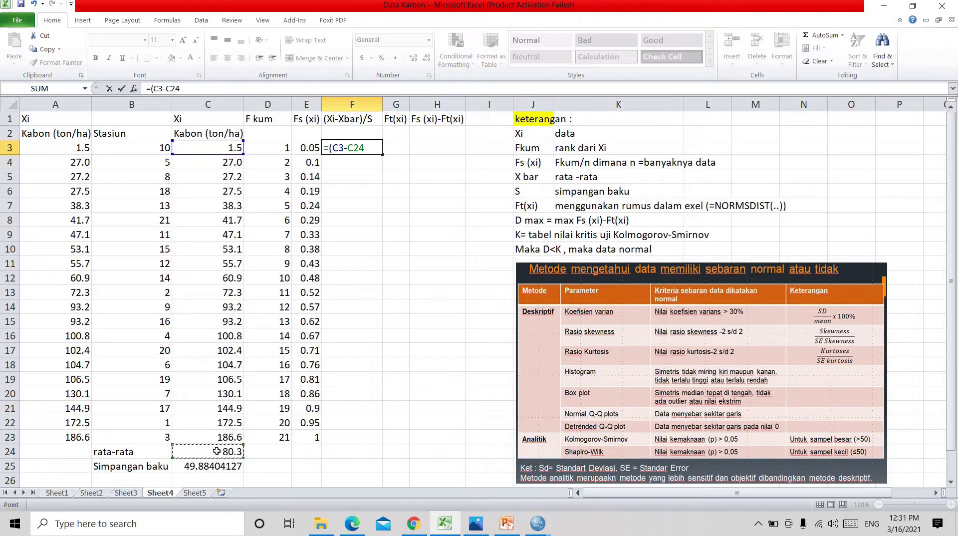
{"action": "type", "text": ")/"}
{"action": "left_click", "coordinate": [225, 465]}
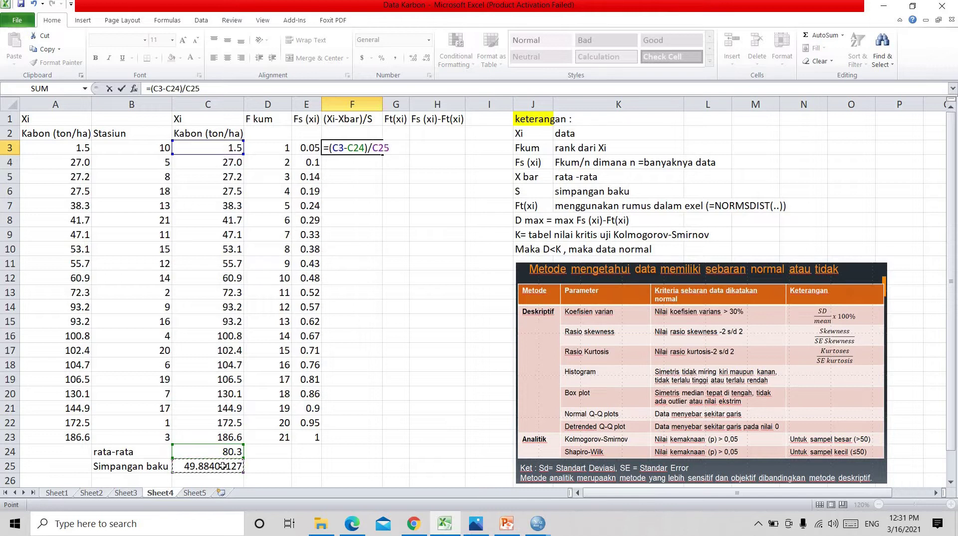
{"action": "key", "text": "Return"}
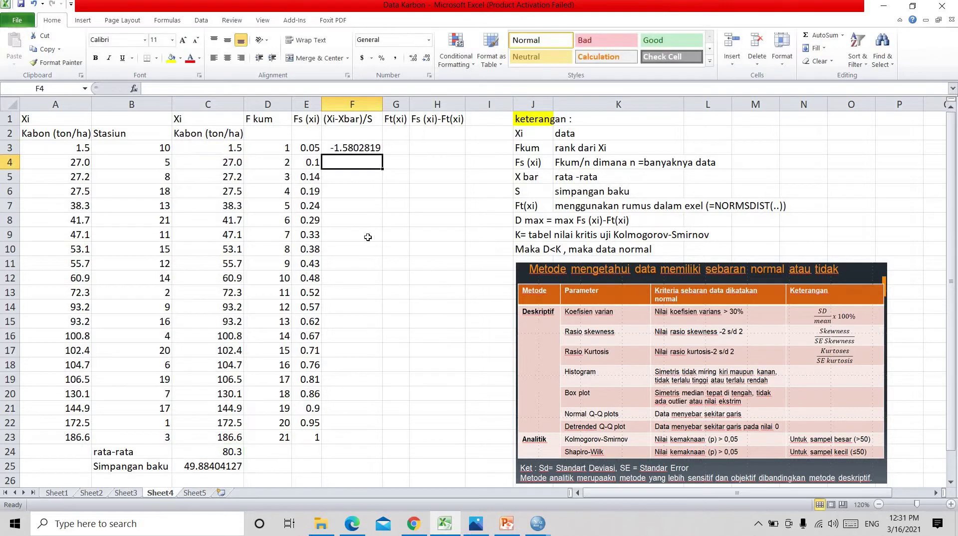
- Try copying the F3 formula into F4 and inspect the cell references it uses
{"action": "left_click", "coordinate": [362, 146]}
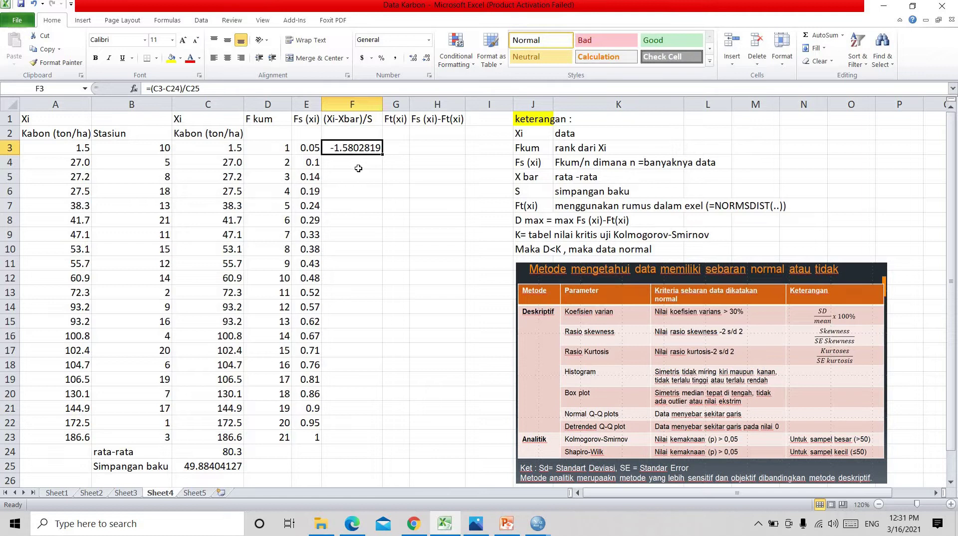
{"action": "key", "text": "ctrl+c"}
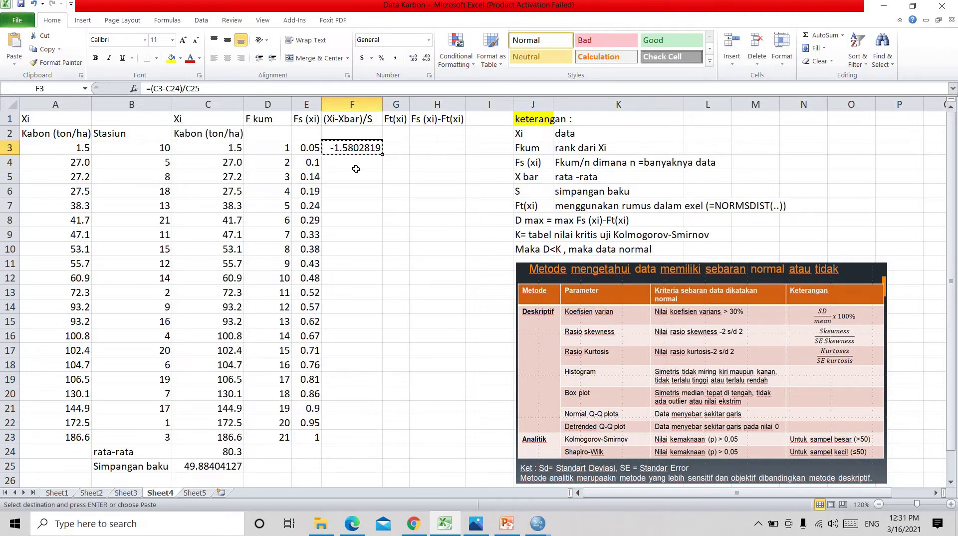
{"action": "left_click", "coordinate": [358, 166]}
{"action": "key", "text": "Return"}
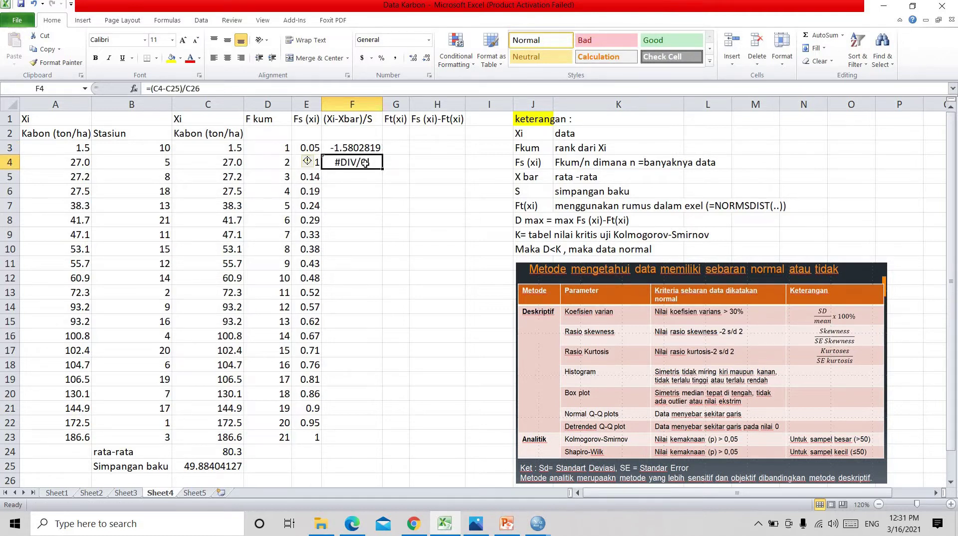
{"action": "key", "text": "F2"}
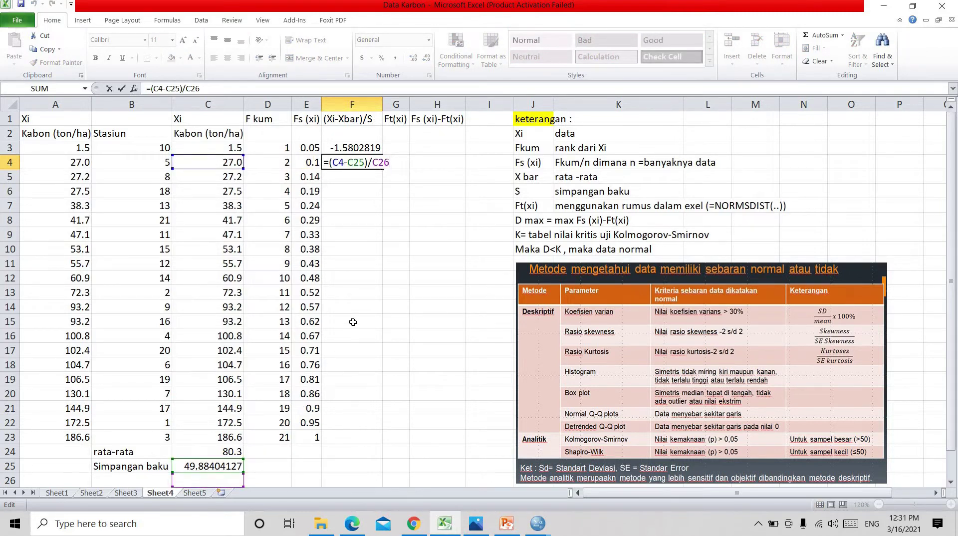
{"action": "key", "text": "Return"}
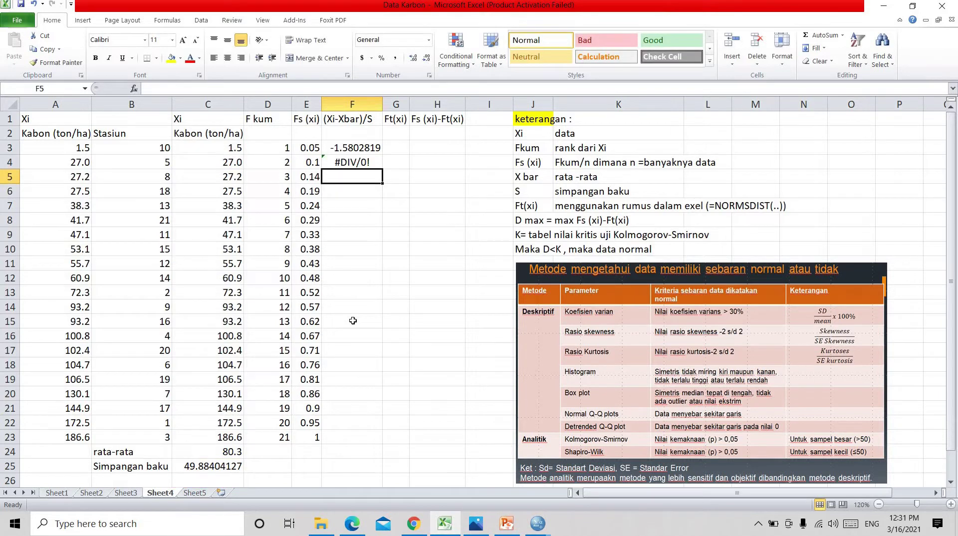
- Make the mean and standard deviation references in F3 absolute, so the formula reads =(C3-$C$24)/$C$25
{"action": "left_click", "coordinate": [357, 148]}
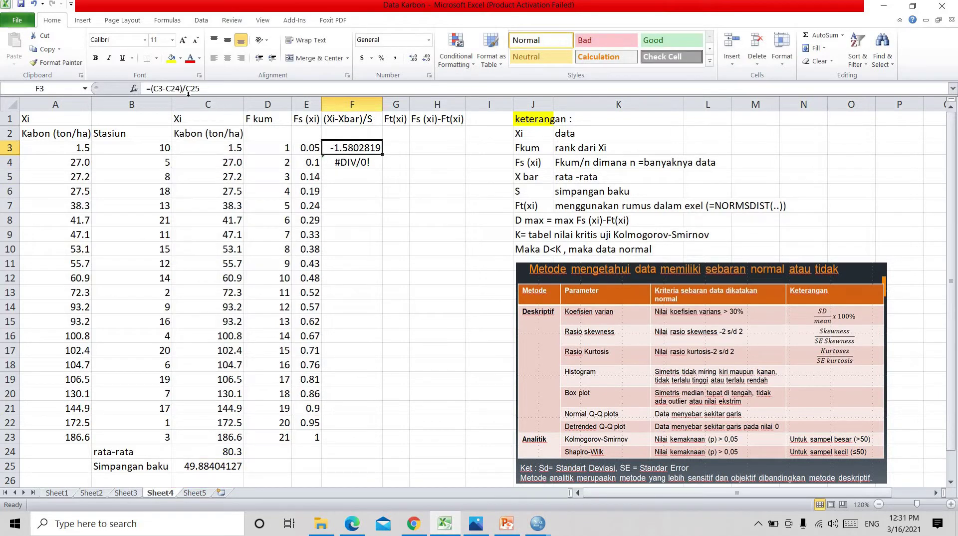
{"action": "left_click", "coordinate": [228, 87]}
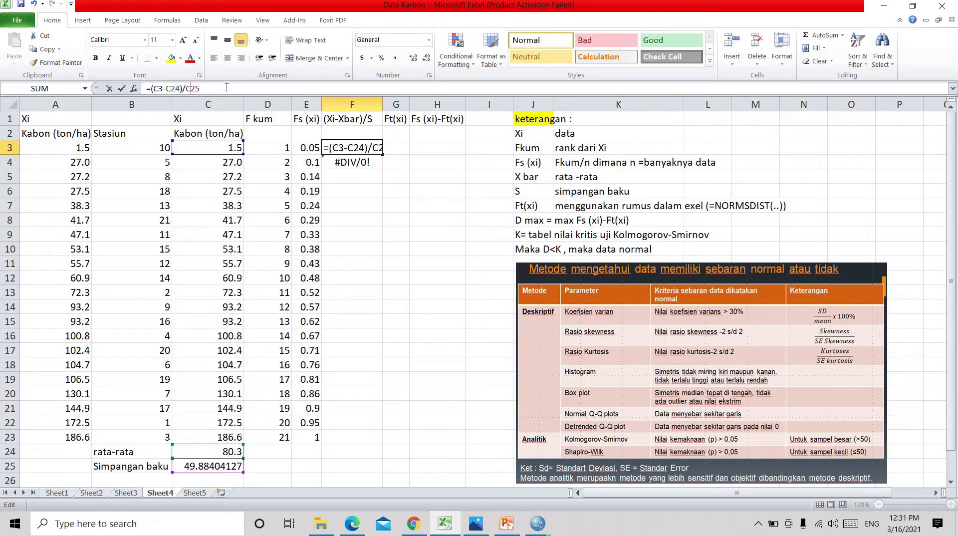
{"action": "double_click", "coordinate": [171, 88]}
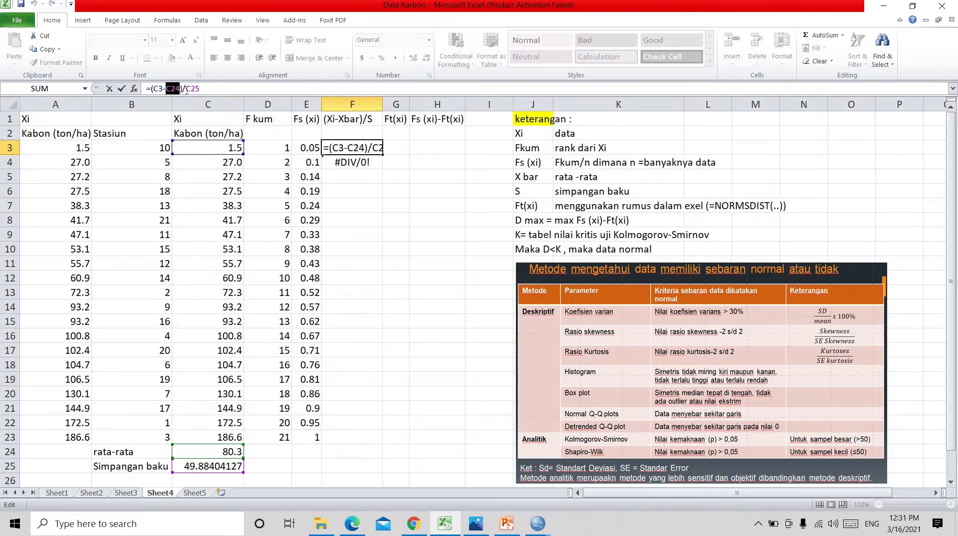
{"action": "key", "text": "F4"}
{"action": "left_click", "coordinate": [177, 89]}
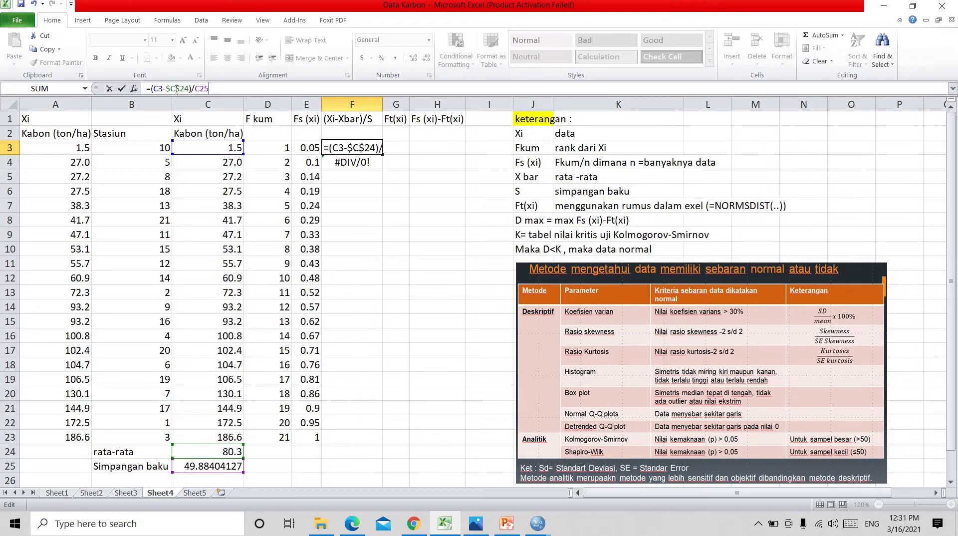
{"action": "double_click", "coordinate": [223, 92]}
{"action": "key", "text": "F4"}
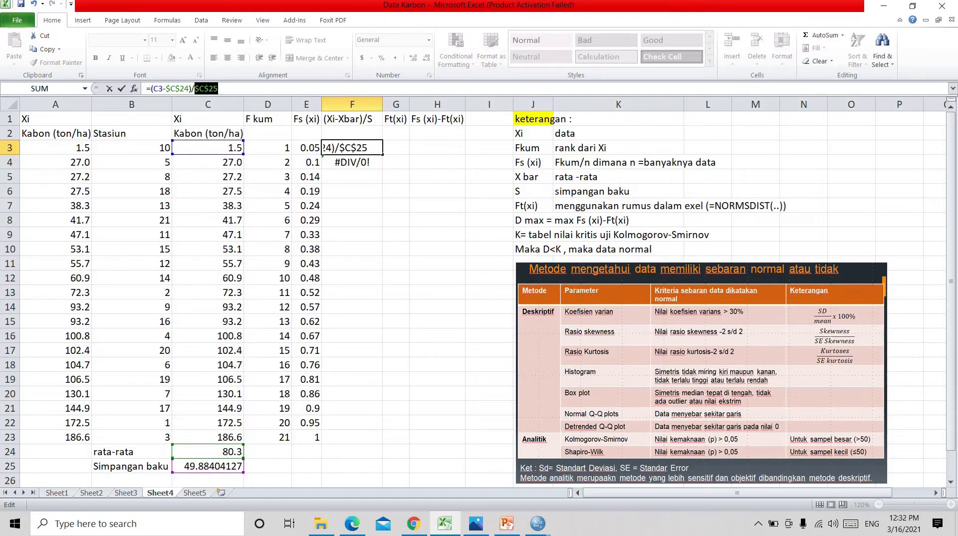
{"action": "left_click", "coordinate": [352, 175]}
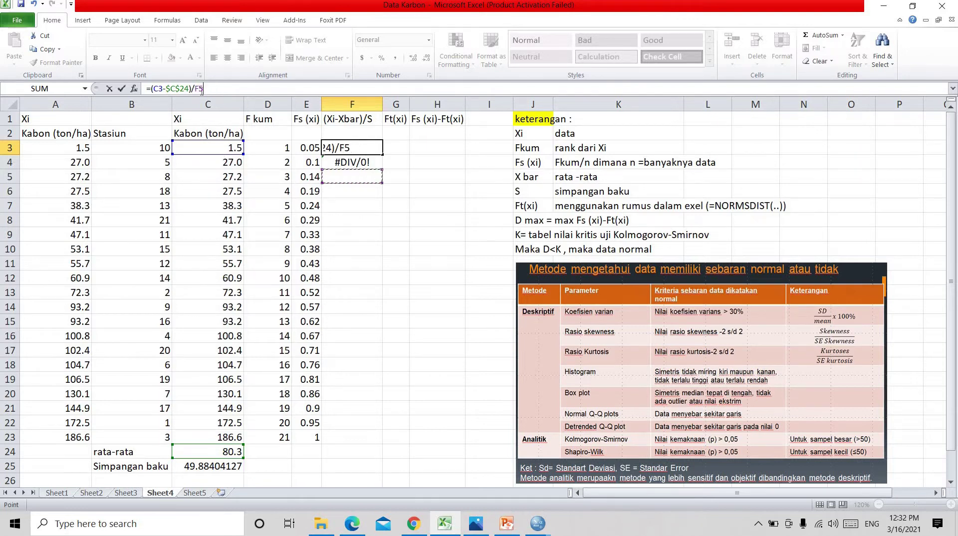
{"action": "key", "text": "ctrl+z"}
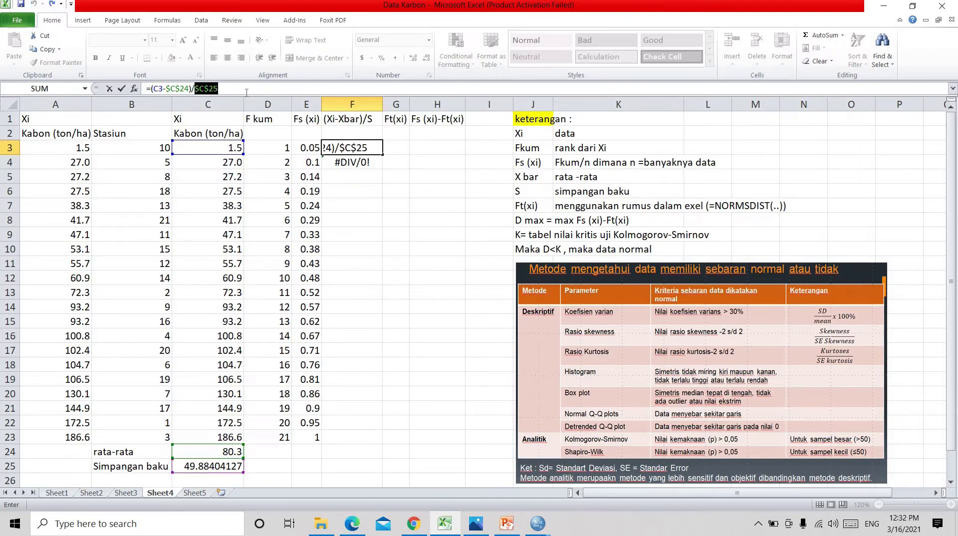
{"action": "key", "text": "ctrl+Return"}
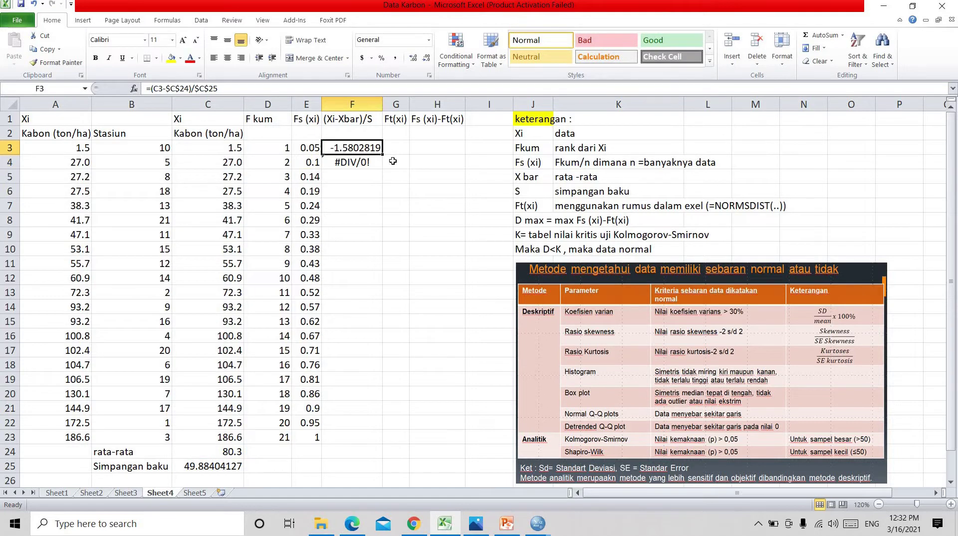
- Fill the (Xi-Xbar)/S formula from F3 down to F23
{"action": "left_click_drag", "start_coordinate": [383, 154], "coordinate": [383, 159]}
{"action": "left_click_drag", "start_coordinate": [386, 254], "coordinate": [383, 437]}
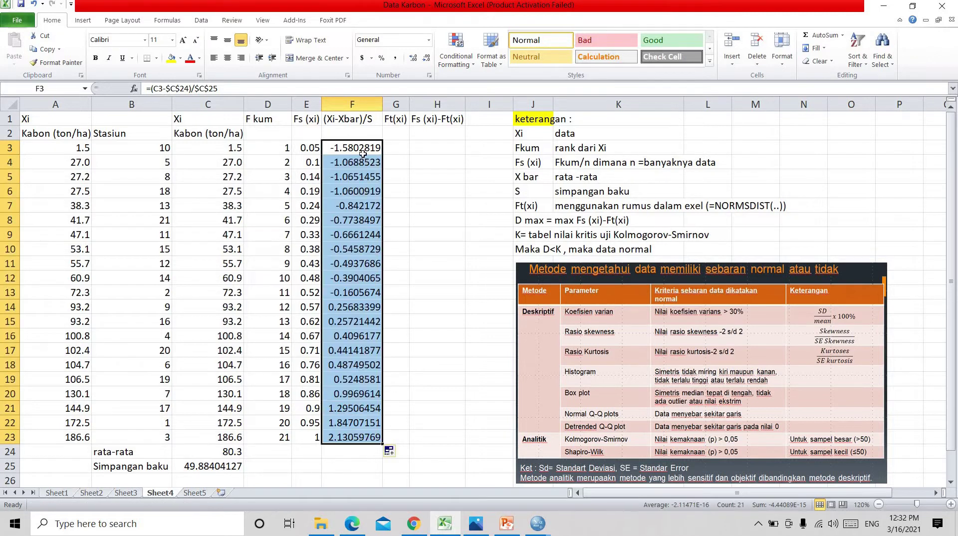
{"action": "left_click", "coordinate": [377, 149]}
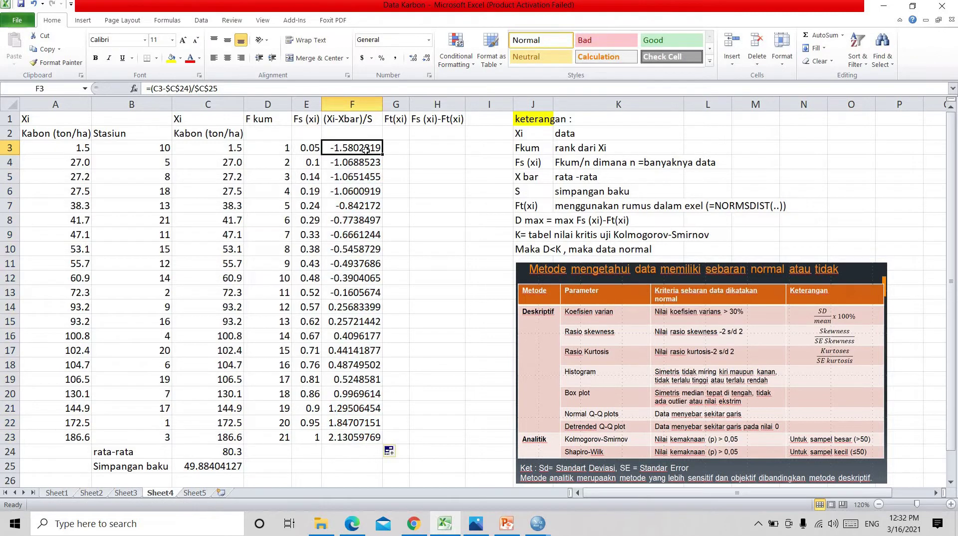
- Select G3 and widen the Ft(xi) column G
{"action": "left_click", "coordinate": [399, 143]}
{"action": "left_click_drag", "start_coordinate": [410, 104], "coordinate": [423, 105]}
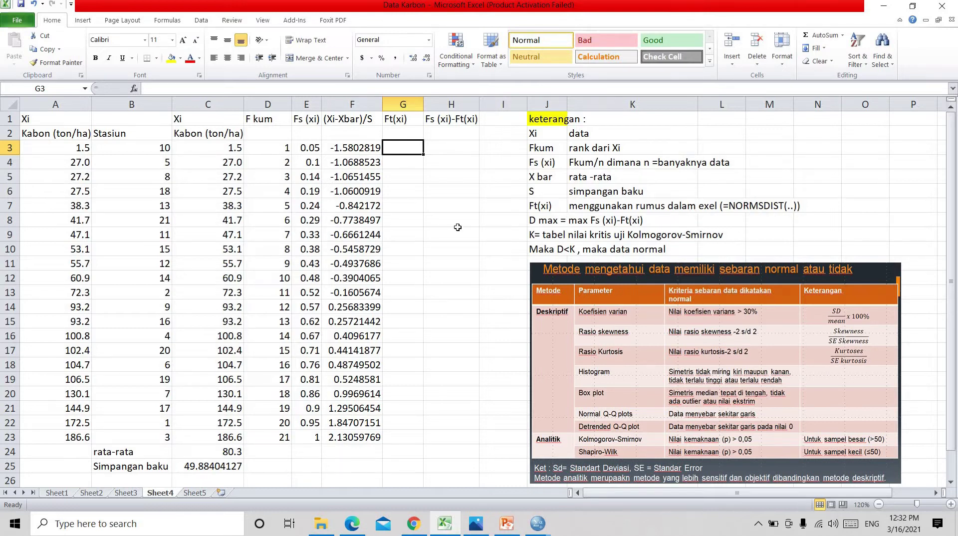
- Enter the formula =NORMSDIST(F3) in G3 to calculate the first Ft(xi) value
{"action": "type", "text": "="}
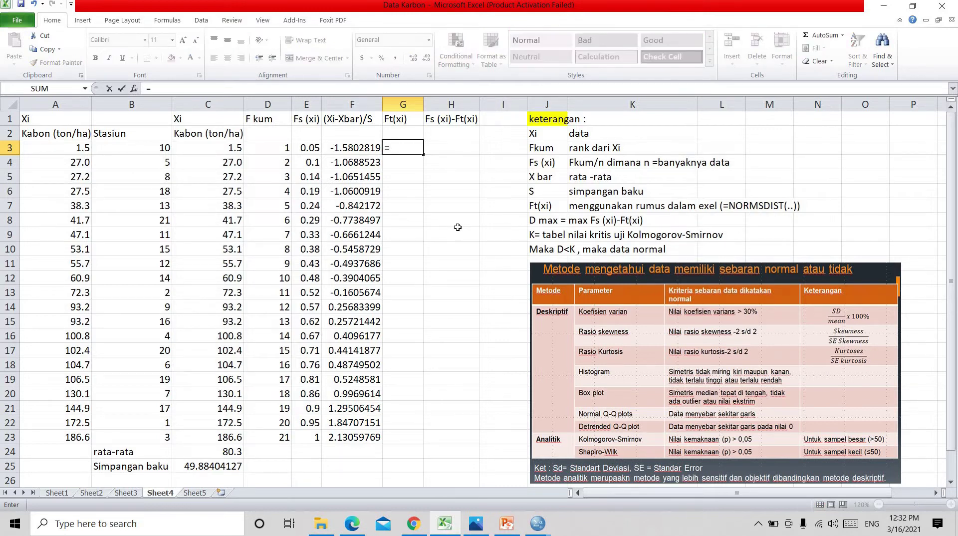
{"action": "type", "text": "no"}
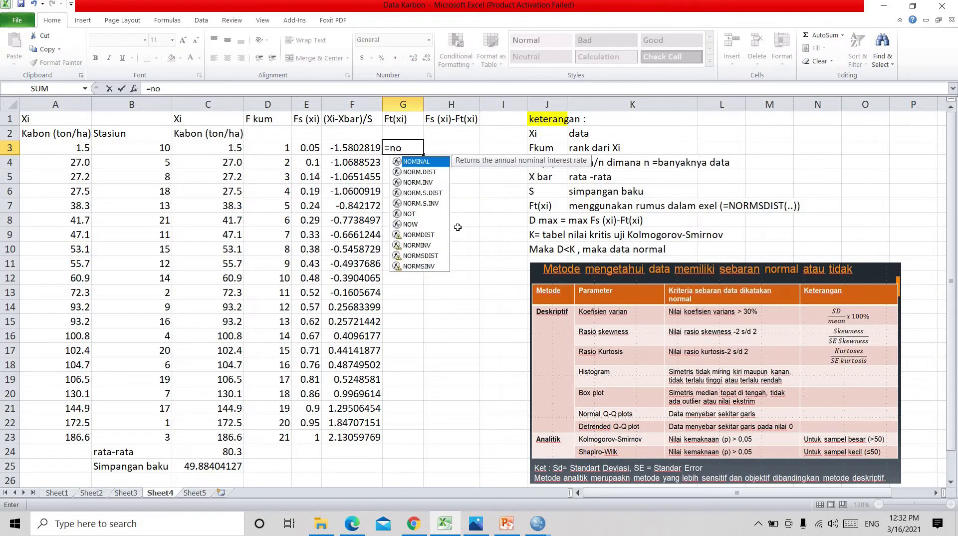
{"action": "type", "text": "r"}
{"action": "key", "text": "BackSpace"}
{"action": "type", "text": "ms"}
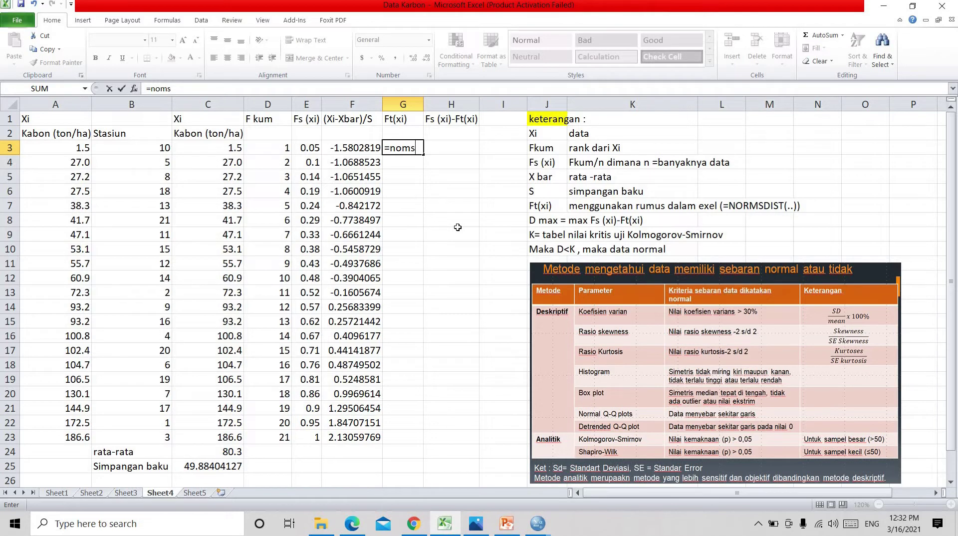
{"action": "key", "text": "BackSpace"}
{"action": "key", "text": "BackSpace"}
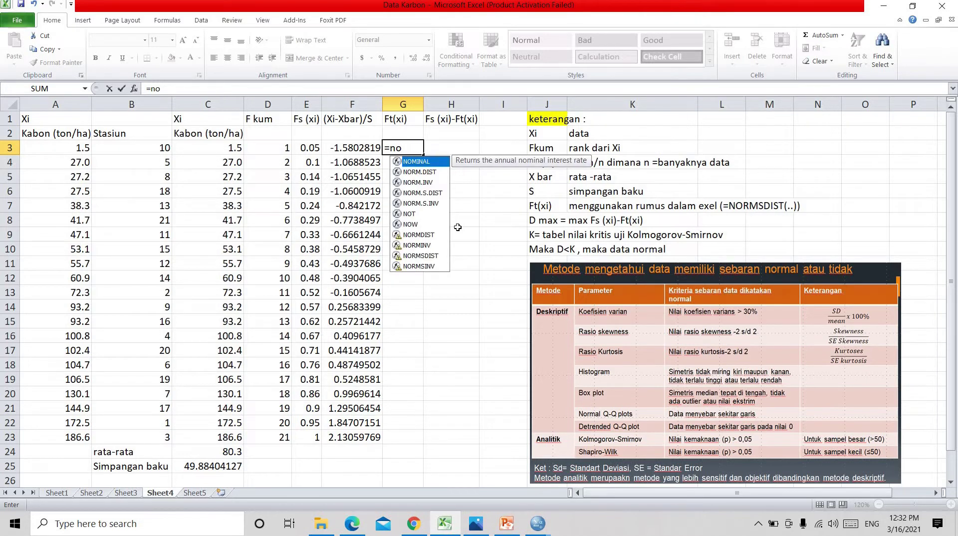
{"action": "type", "text": "rm"}
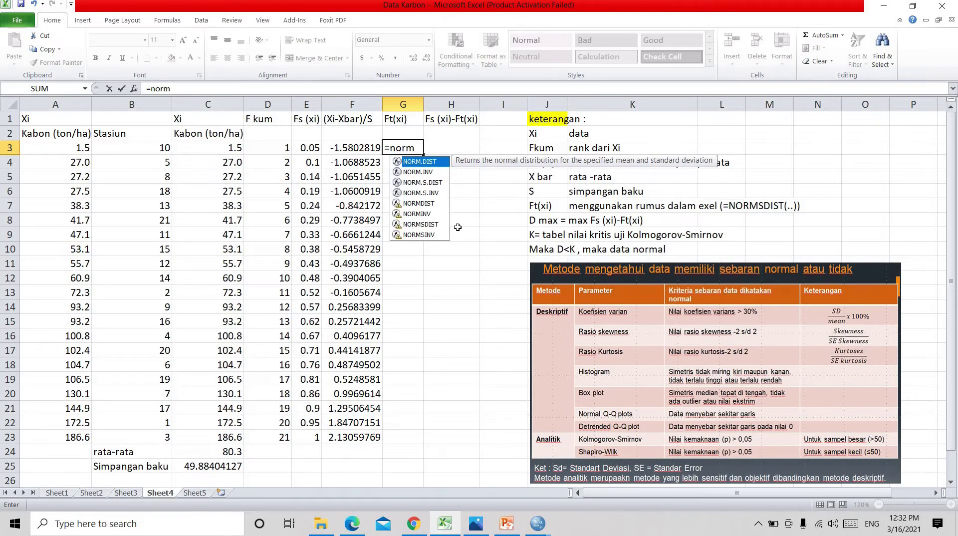
{"action": "type", "text": "s"}
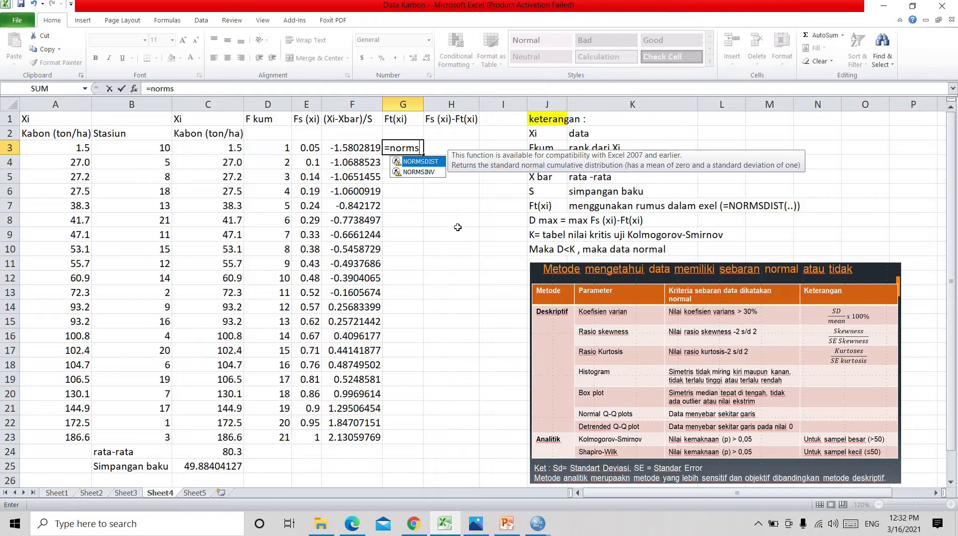
{"action": "type", "text": "di"}
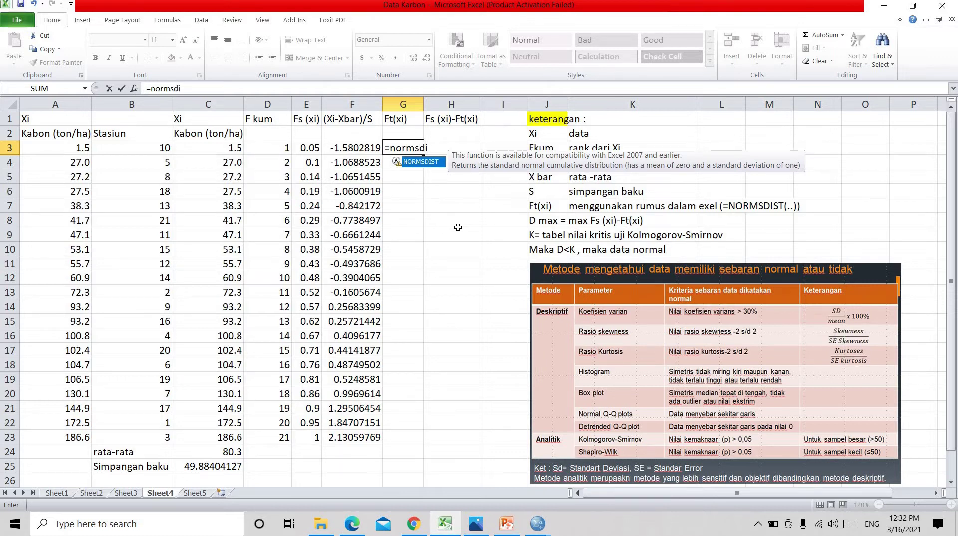
{"action": "type", "text": "st("}
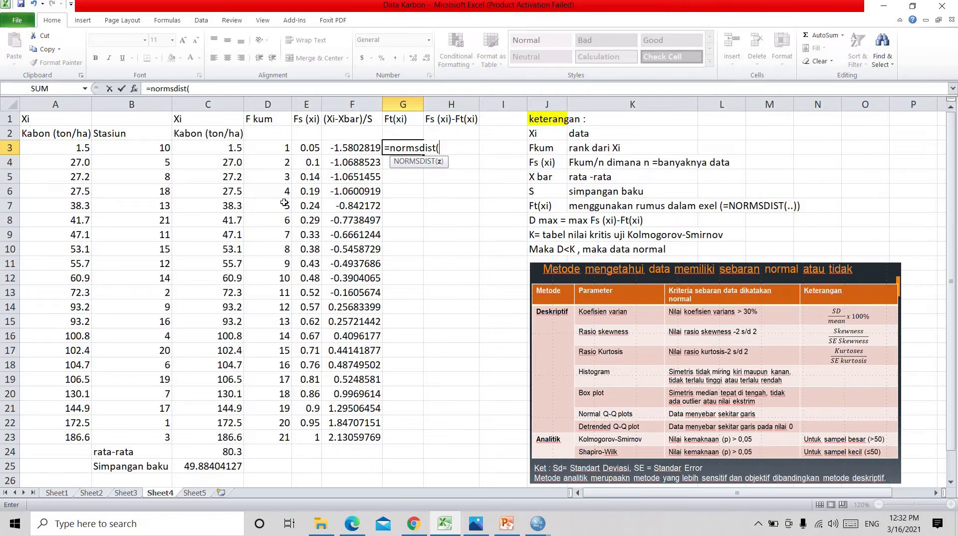
{"action": "left_click", "coordinate": [346, 148]}
{"action": "key", "text": "Return"}
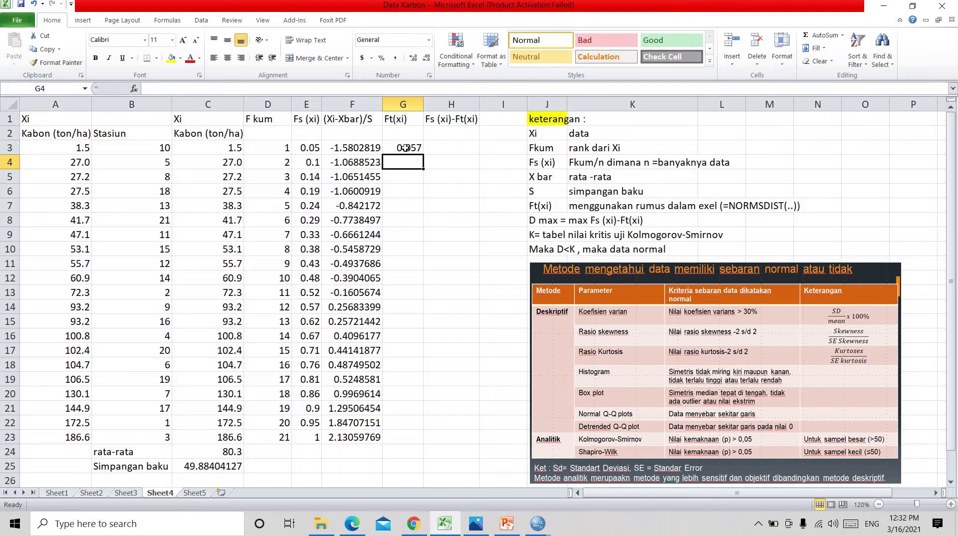
- Fill the Ft(xi) formula from G3 down to G23 and widen column G slightly
{"action": "left_click", "coordinate": [406, 147]}
{"action": "left_click_drag", "start_coordinate": [423, 155], "coordinate": [429, 444]}
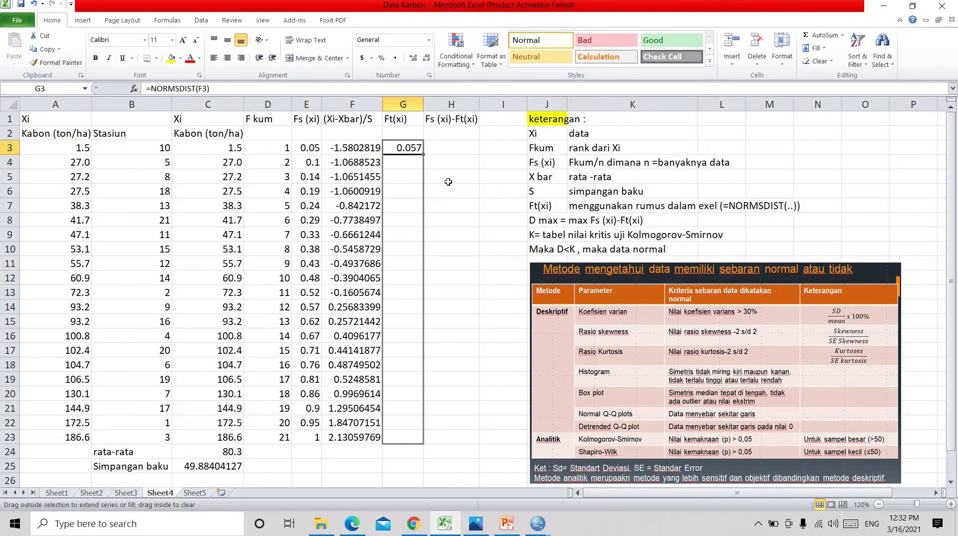
{"action": "left_click_drag", "start_coordinate": [427, 100], "coordinate": [431, 100]}
- Enter the plain difference formula =E3-G3 in H3 under Fs (xi)-Ft(xi)
{"action": "left_click", "coordinate": [452, 148]}
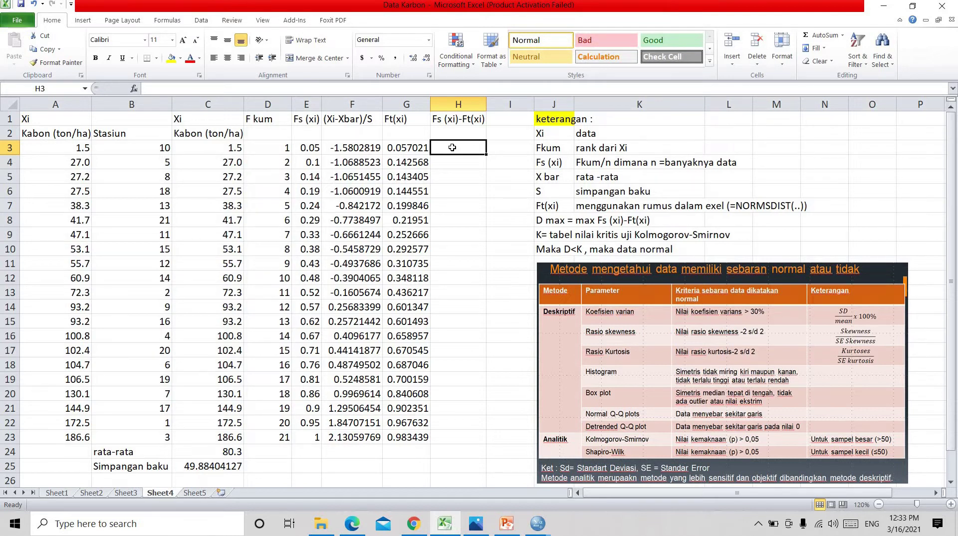
{"action": "type", "text": "="}
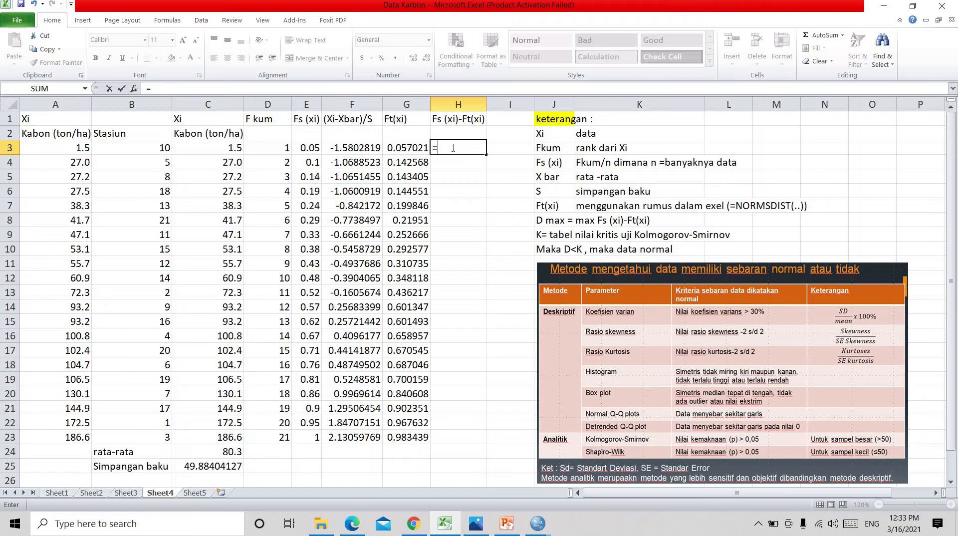
{"action": "key", "text": "Left"}
{"action": "key", "text": "Left"}
{"action": "key", "text": "Left"}
{"action": "type", "text": "-"}
{"action": "key", "text": "Left"}
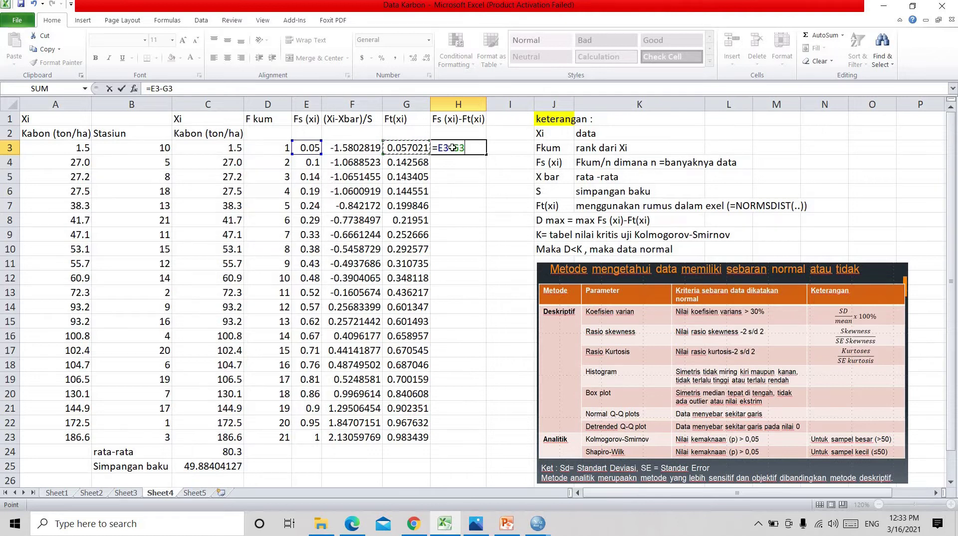
{"action": "key", "text": "Return"}
- Make the Fs (xi)-Ft(xi) formula in H3 return the absolute difference with =ABS(E3-G3)
{"action": "left_click", "coordinate": [452, 148]}
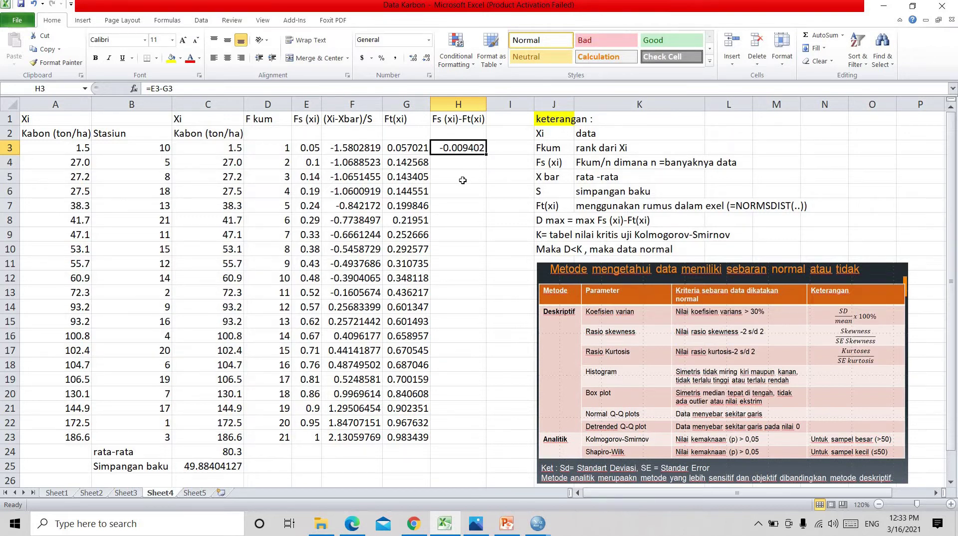
{"action": "type", "text": "=a"}
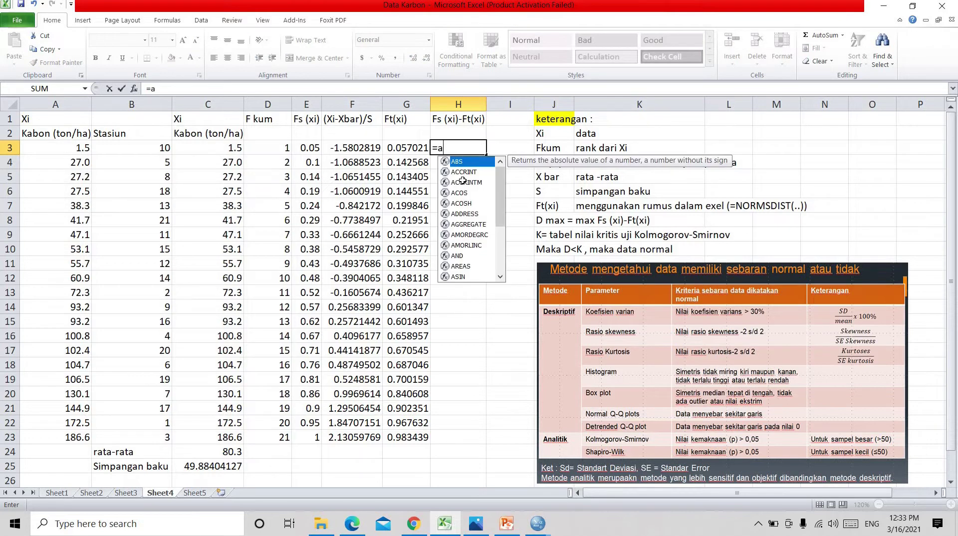
{"action": "type", "text": "bs"}
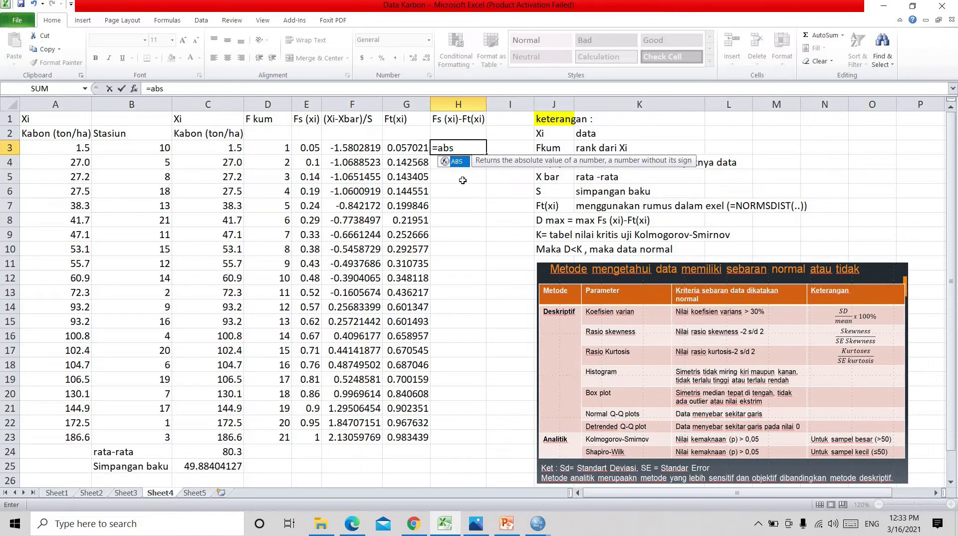
{"action": "type", "text": "("}
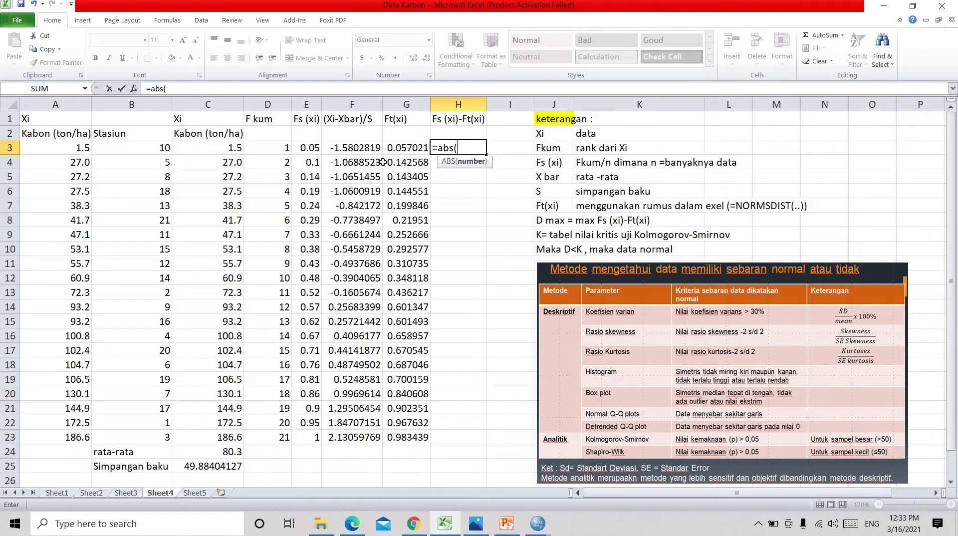
{"action": "left_click", "coordinate": [313, 147]}
{"action": "type", "text": "-"}
{"action": "left_click", "coordinate": [401, 147]}
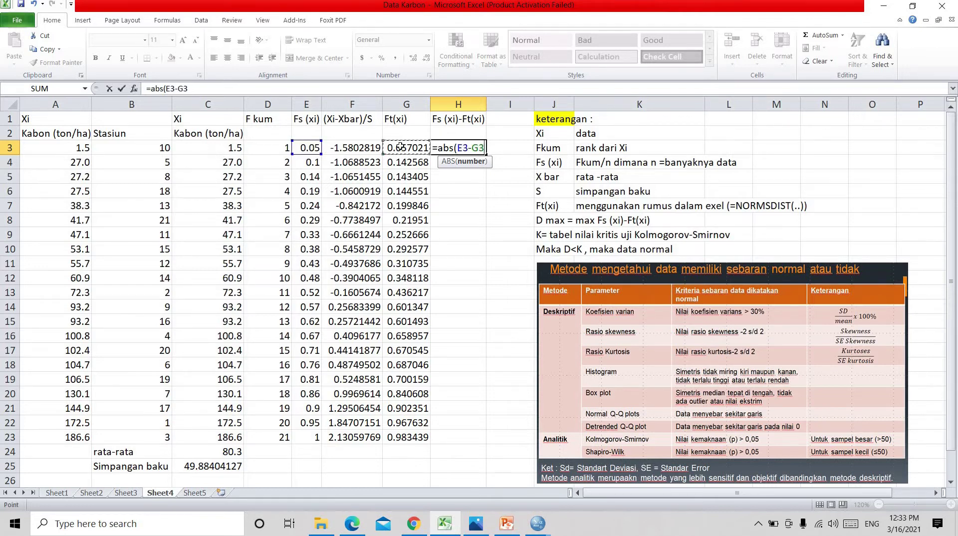
{"action": "key", "text": "Return"}
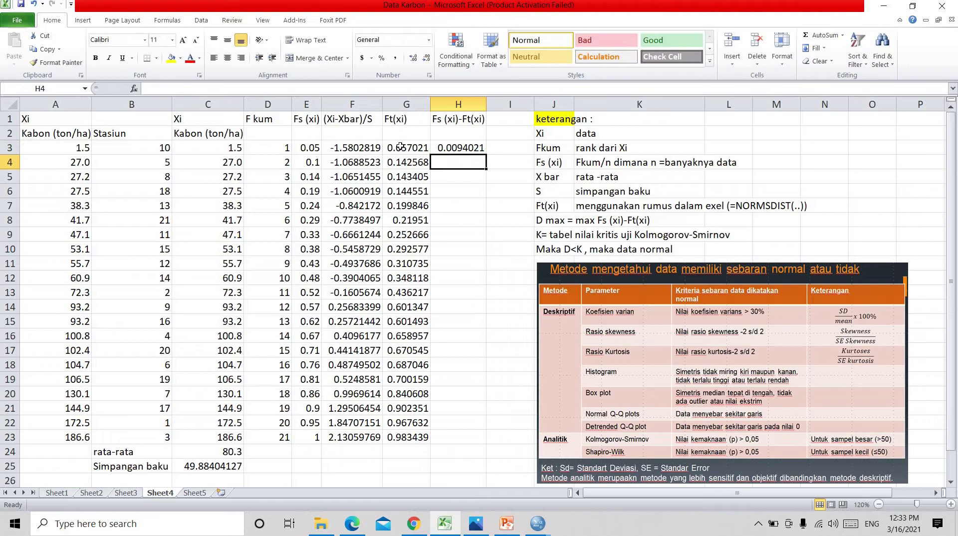
- Copy the absolute difference formula from H3 into H4 through H23
{"action": "key", "text": "Up"}
{"action": "key", "text": "ctrl+c"}
{"action": "key", "text": "Down"}
{"action": "key", "text": "shift+Down"}
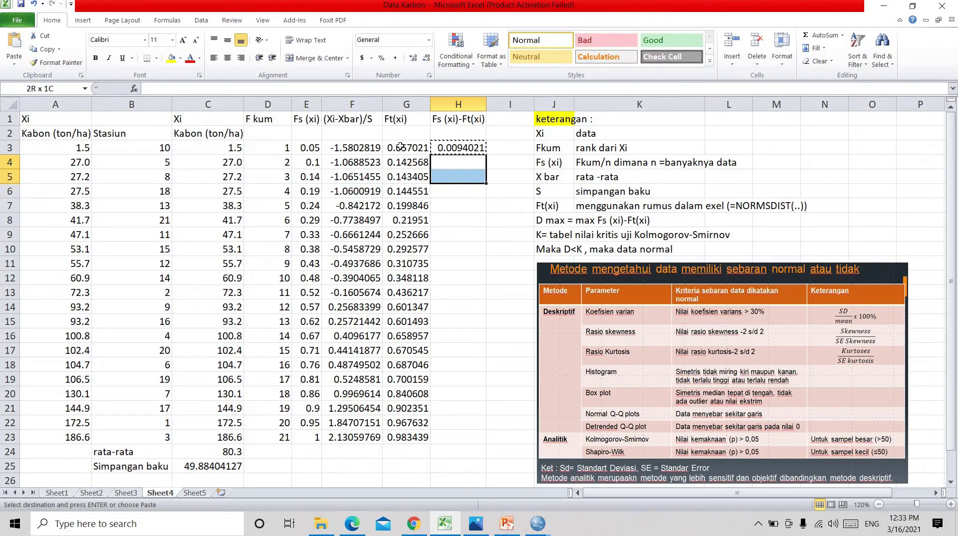
{"action": "key", "text": "shift+Down"}
{"action": "key", "text": "shift+Down"}
{"action": "key", "text": "shift+Down"}
{"action": "key", "text": "shift+Down"}
{"action": "key", "text": "shift+Down"}
{"action": "key", "text": "shift+Down"}
{"action": "key", "text": "shift+Down"}
{"action": "key", "text": "shift+Down"}
{"action": "key", "text": "shift+Down"}
{"action": "key", "text": "shift+Down"}
{"action": "key", "text": "shift+Down"}
{"action": "key", "text": "shift+Down"}
{"action": "key", "text": "shift+Down"}
{"action": "key", "text": "shift+Down"}
{"action": "key", "text": "shift+Down"}
{"action": "key", "text": "shift+Down"}
{"action": "key", "text": "shift+Down"}
{"action": "key", "text": "shift+Down"}
{"action": "key", "text": "shift+Down"}
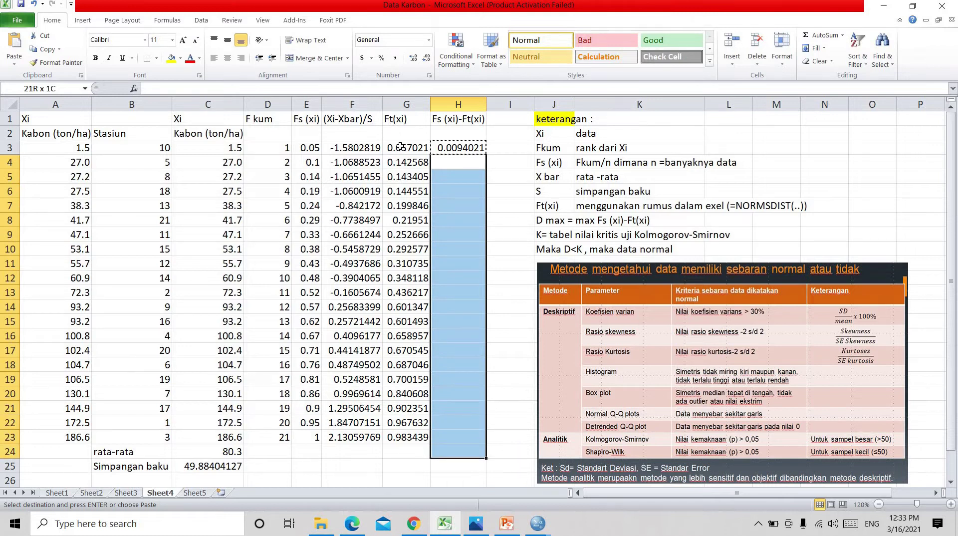
{"action": "key", "text": "shift+Up"}
{"action": "key", "text": "Return"}
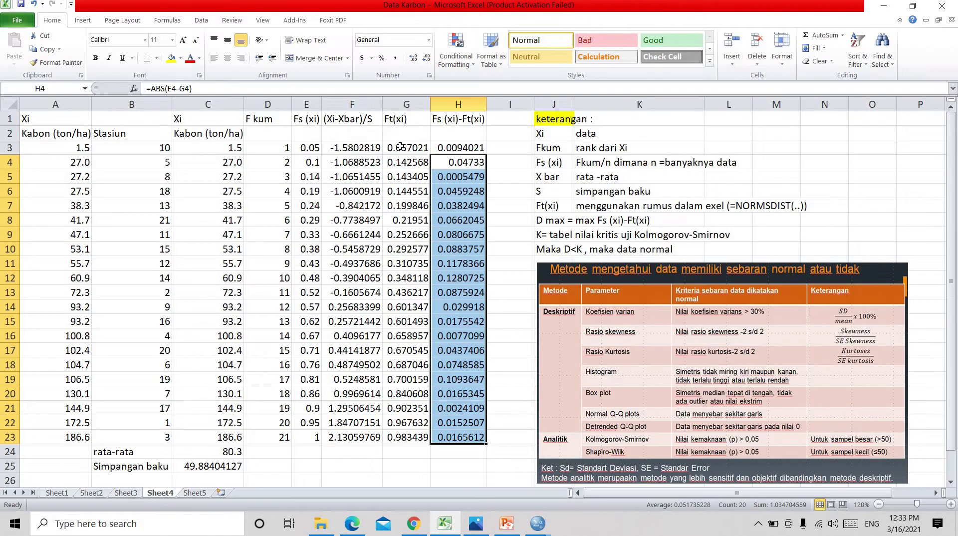
{"action": "left_click", "coordinate": [511, 166]}
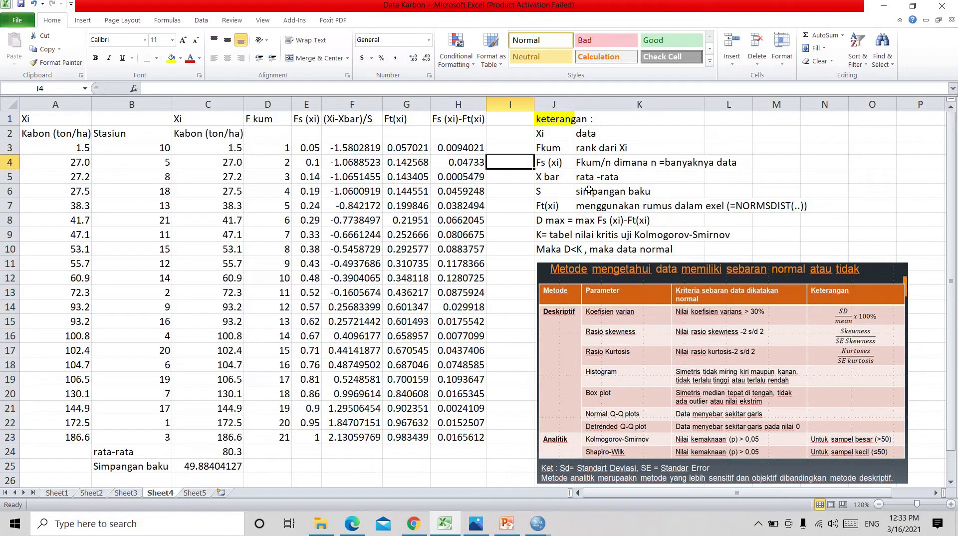
{"action": "left_click", "coordinate": [549, 221]}
{"action": "left_click", "coordinate": [452, 146]}
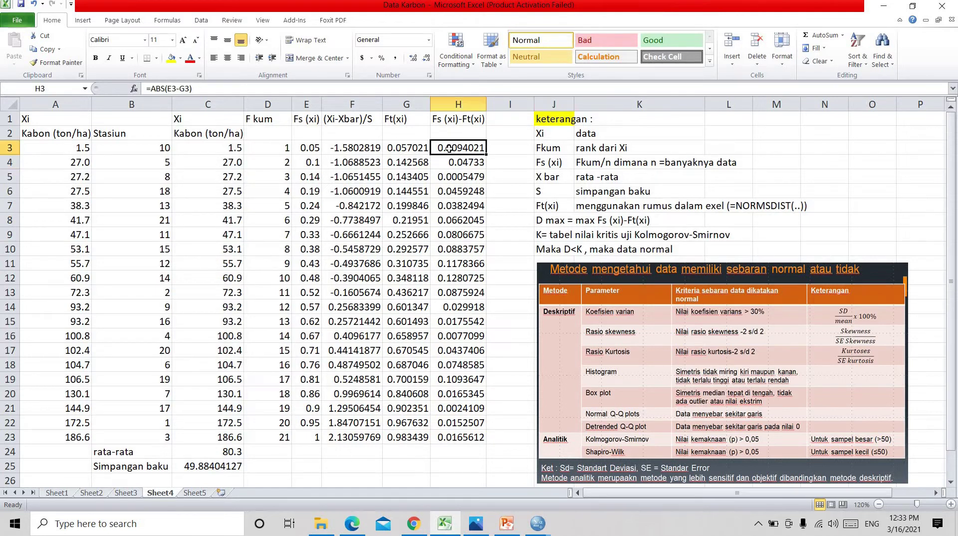
- Label G24 as Dmax and calculate the largest difference in H24 with =MAX(H3:H23)
{"action": "left_click", "coordinate": [418, 455]}
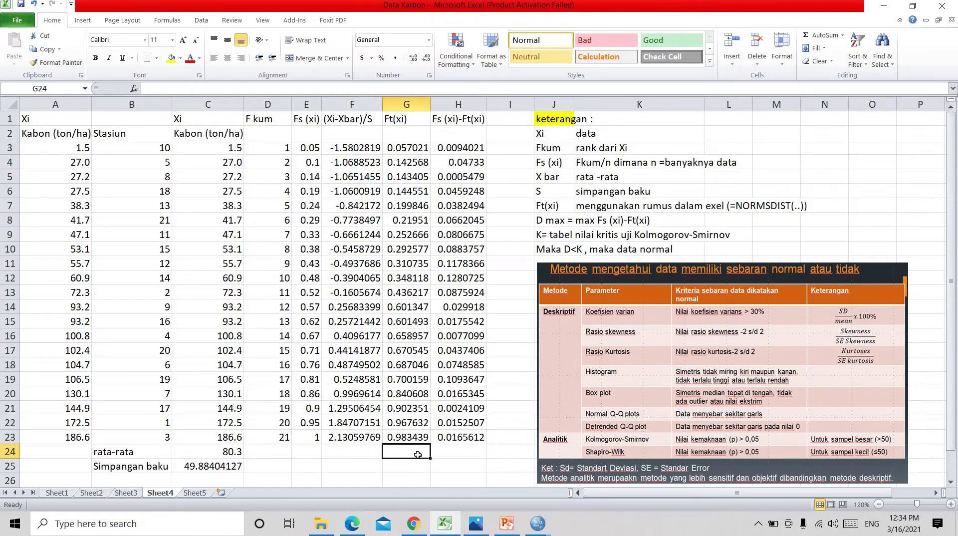
{"action": "type", "text": "Dmax"}
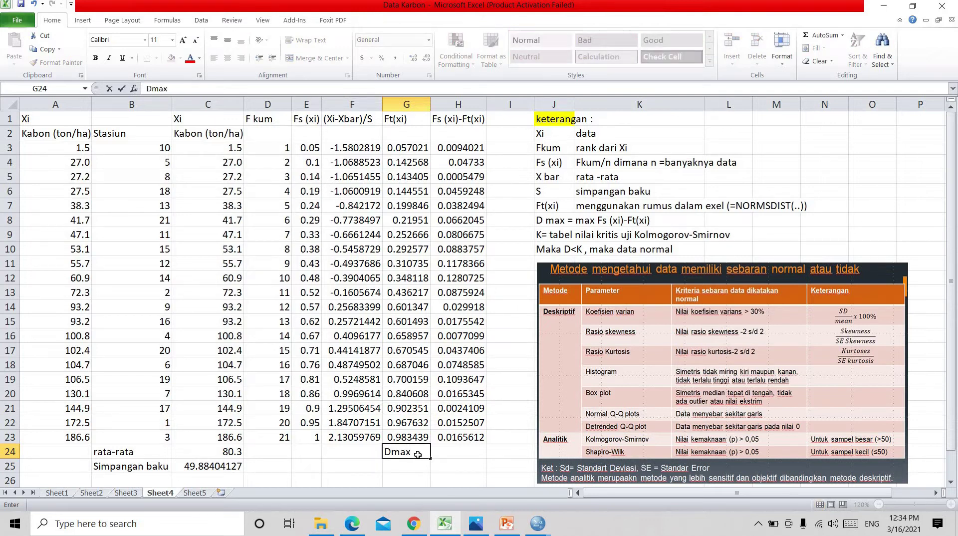
{"action": "key", "text": "Tab"}
{"action": "type", "text": "="}
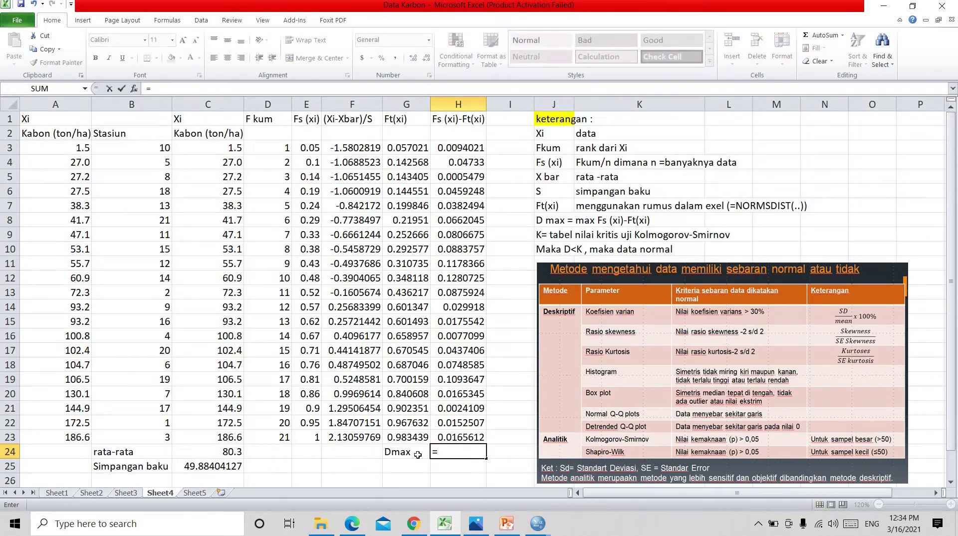
{"action": "type", "text": "max"}
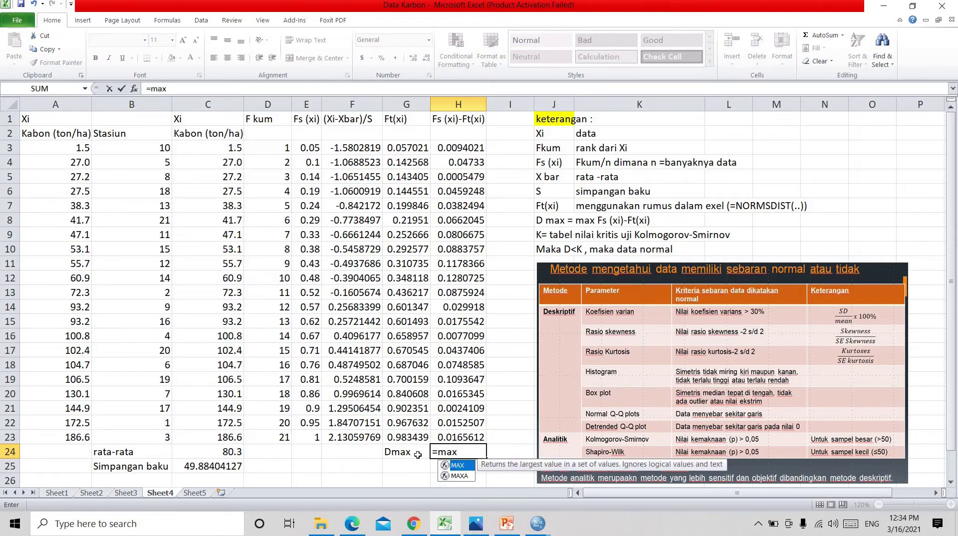
{"action": "type", "text": "("}
{"action": "key", "text": "Up"}
{"action": "key", "text": "shift+Up"}
{"action": "key", "text": "shift+Up"}
{"action": "key", "text": "shift+Up"}
{"action": "key", "text": "shift+Up"}
{"action": "key", "text": "shift+Up"}
{"action": "key", "text": "shift+Up"}
{"action": "key", "text": "shift+Up"}
{"action": "key", "text": "shift+Up"}
{"action": "key", "text": "shift+Up"}
{"action": "key", "text": "shift+Up"}
{"action": "key", "text": "shift+Up"}
{"action": "key", "text": "shift+Up"}
{"action": "key", "text": "shift+Up"}
{"action": "key", "text": "shift+Up"}
{"action": "key", "text": "shift+Up"}
{"action": "key", "text": "shift+Up"}
{"action": "key", "text": "shift+Up"}
{"action": "key", "text": "shift+Up"}
{"action": "key", "text": "shift+Up"}
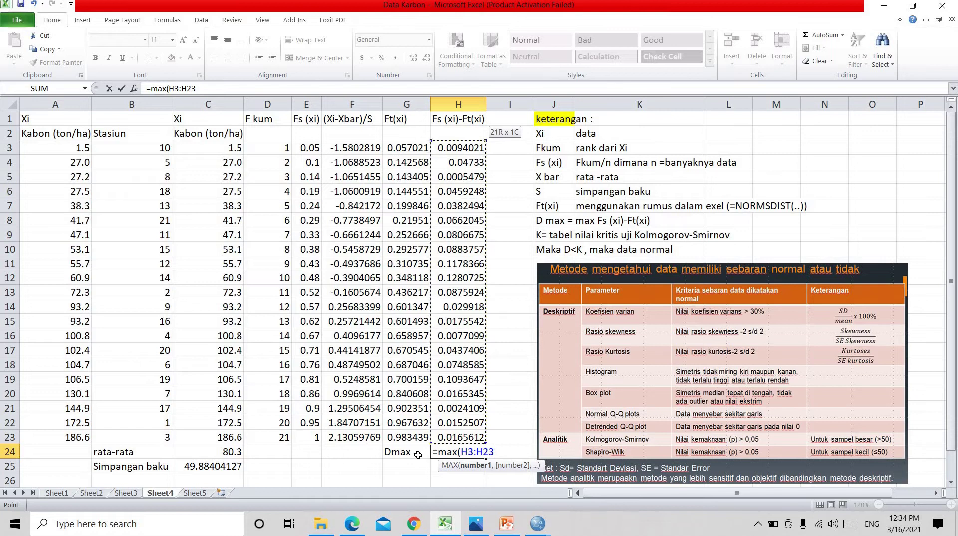
{"action": "key", "text": "Return"}
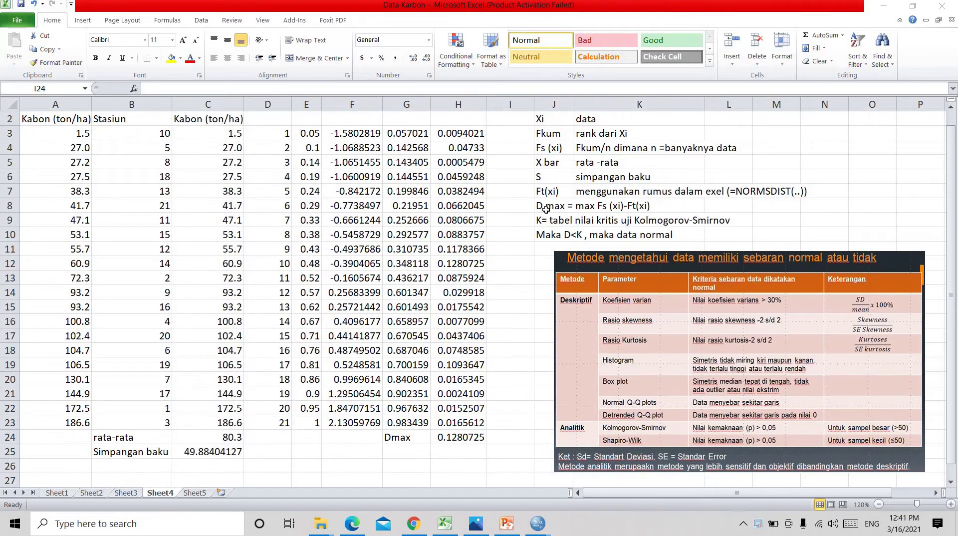
- Check the K definition in J9, switch to the Kolmogorov-Smirnov critical values image in Photos, and enlarge it to read n = 21 at α = 0,05
{"action": "key", "text": "Right"}
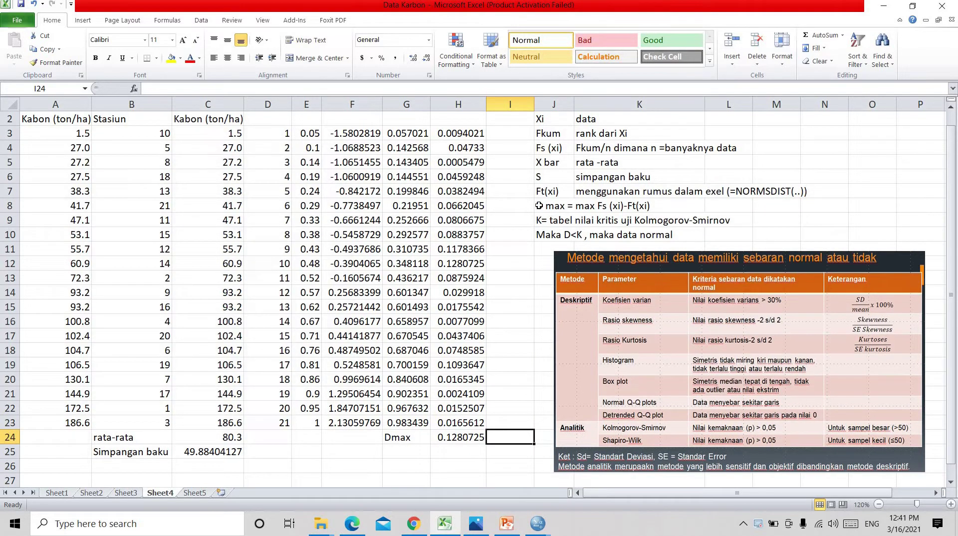
{"action": "left_click", "coordinate": [540, 206]}
{"action": "left_click", "coordinate": [554, 224]}
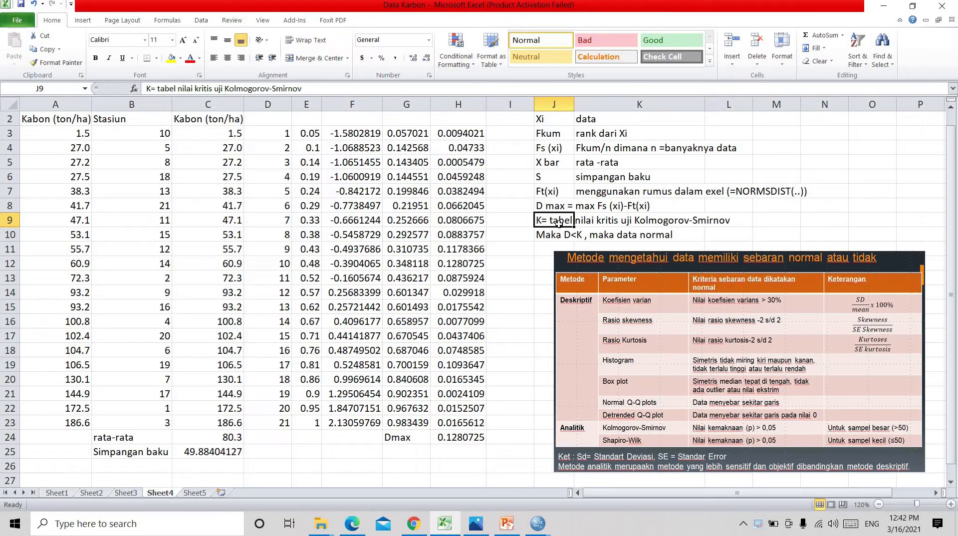
{"action": "left_click", "coordinate": [476, 524]}
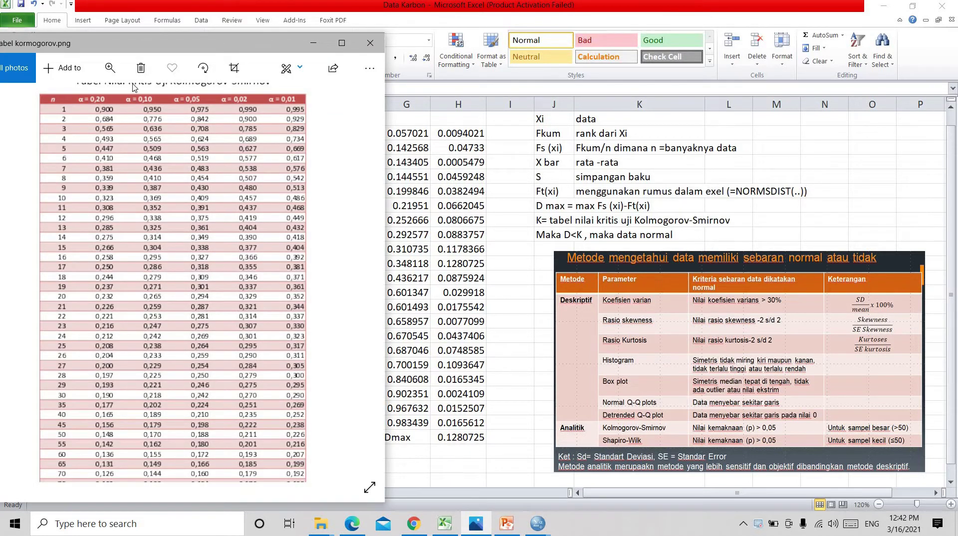
{"action": "left_click", "coordinate": [111, 68]}
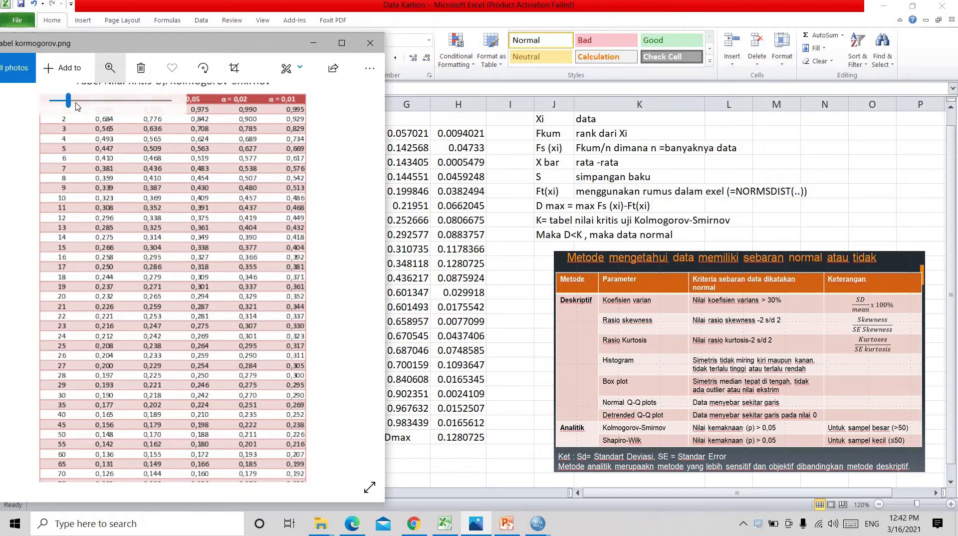
{"action": "left_click", "coordinate": [84, 101]}
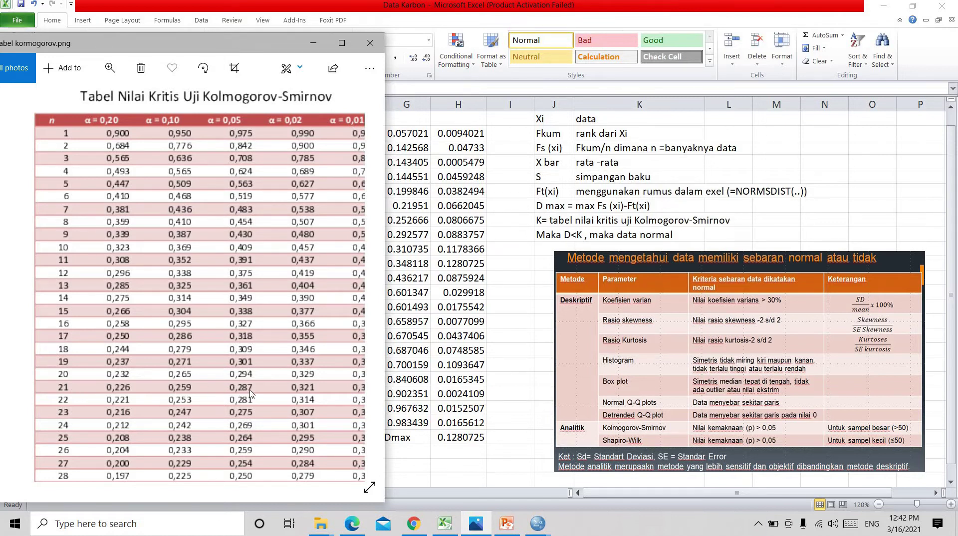
- Label G25 as K= and enter the critical value 0.287 in H25
{"action": "left_click", "coordinate": [404, 453]}
{"action": "type", "text": "K"}
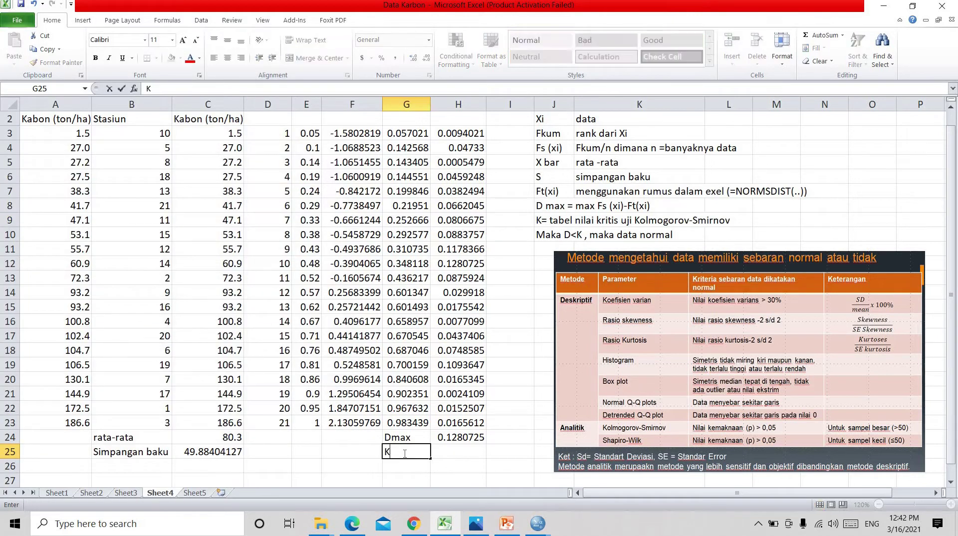
{"action": "type", "text": "="}
{"action": "key", "text": "Tab"}
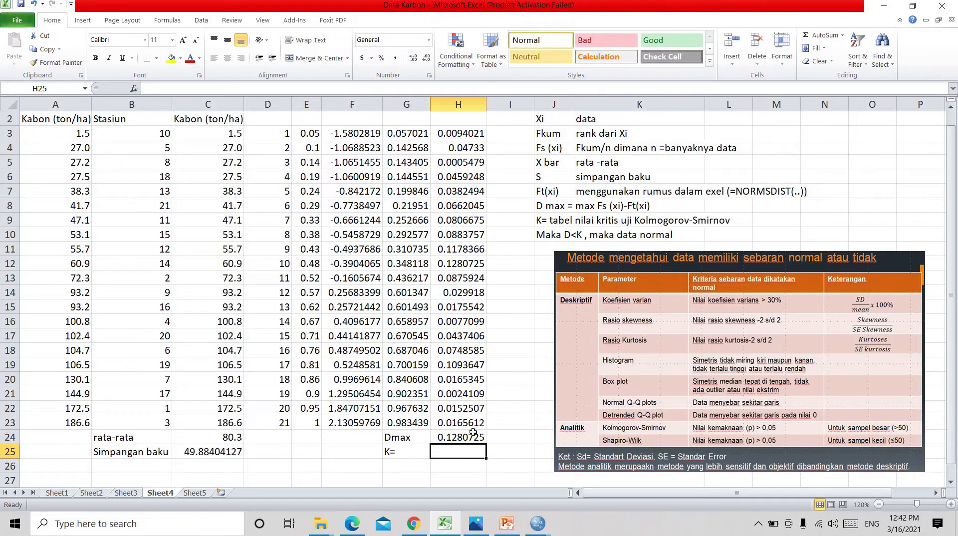
{"action": "type", "text": "0.287"}
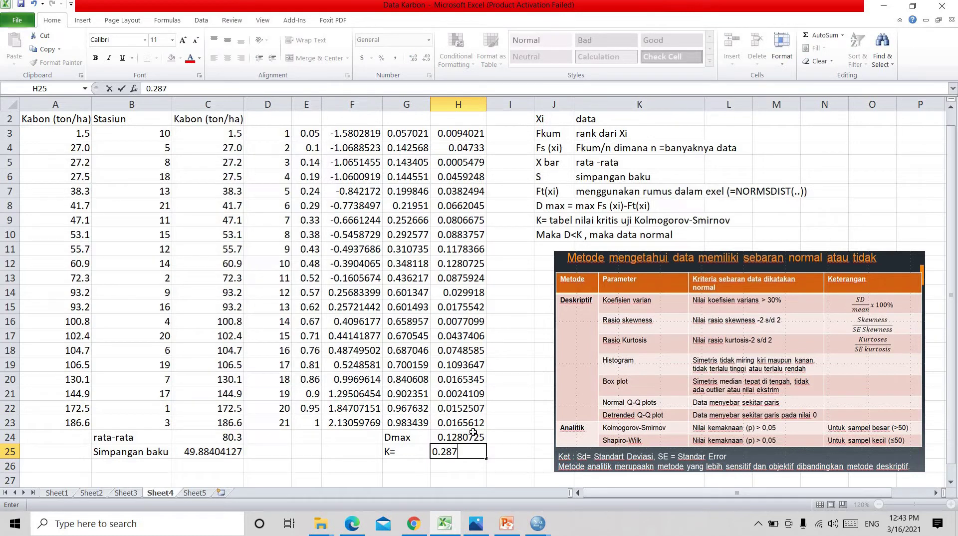
{"action": "key", "text": "Return"}
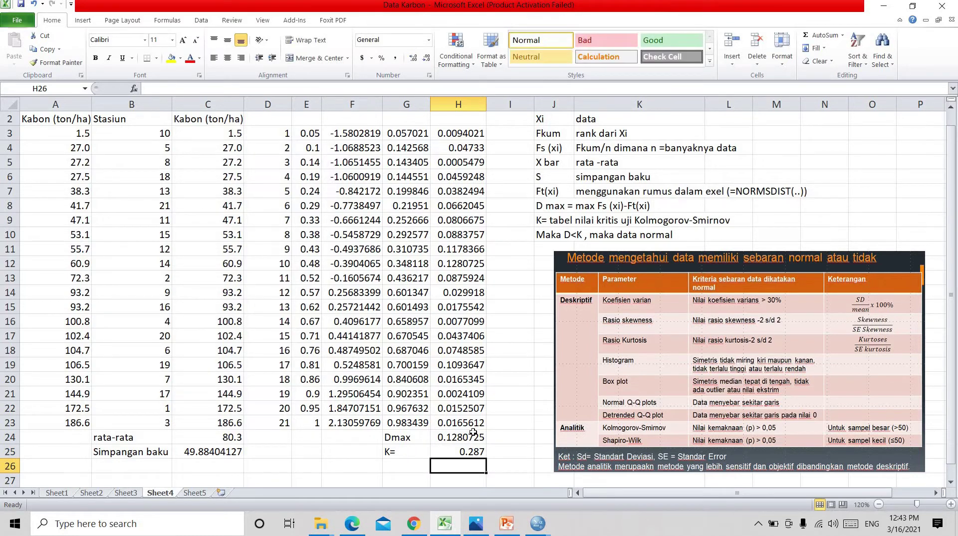
- Write the conclusion "D max < K, maka data normal" in G26
{"action": "key", "text": "Left"}
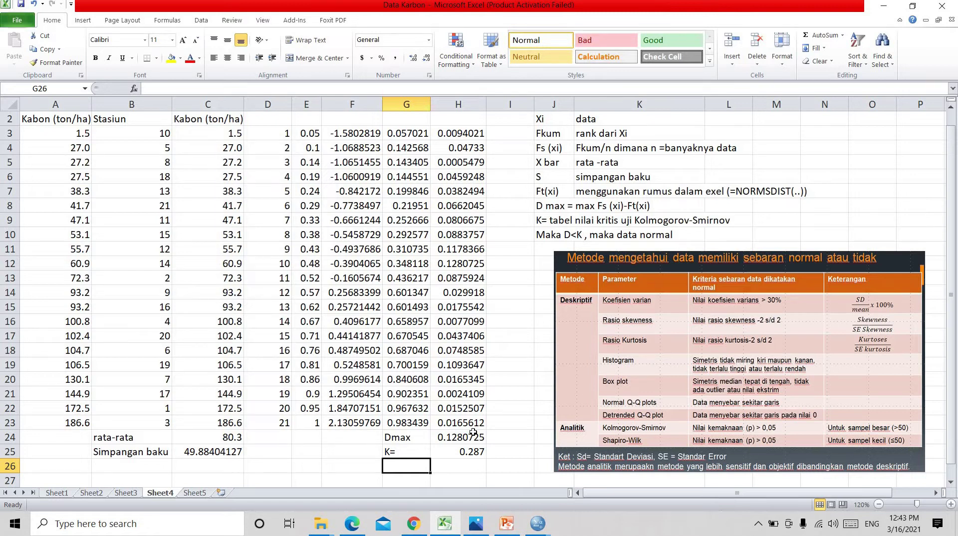
{"action": "type", "text": "D max"}
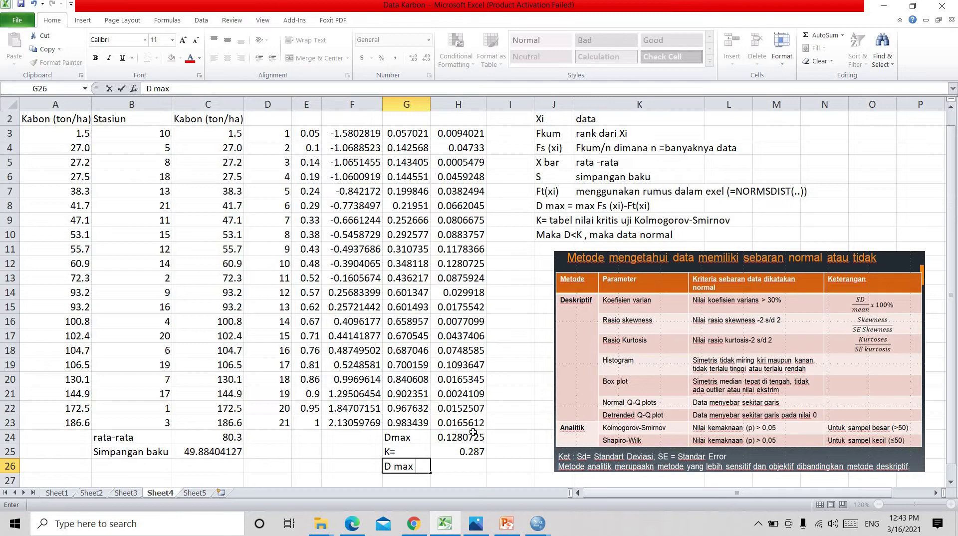
{"action": "type", "text": " < K, maka dat"}
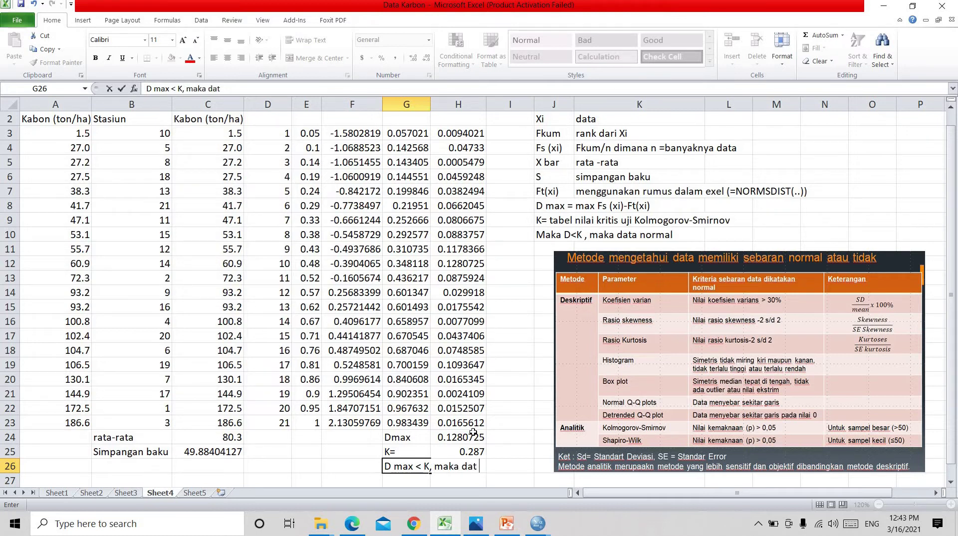
{"action": "type", "text": "s normal"}
{"action": "key", "text": "Return"}
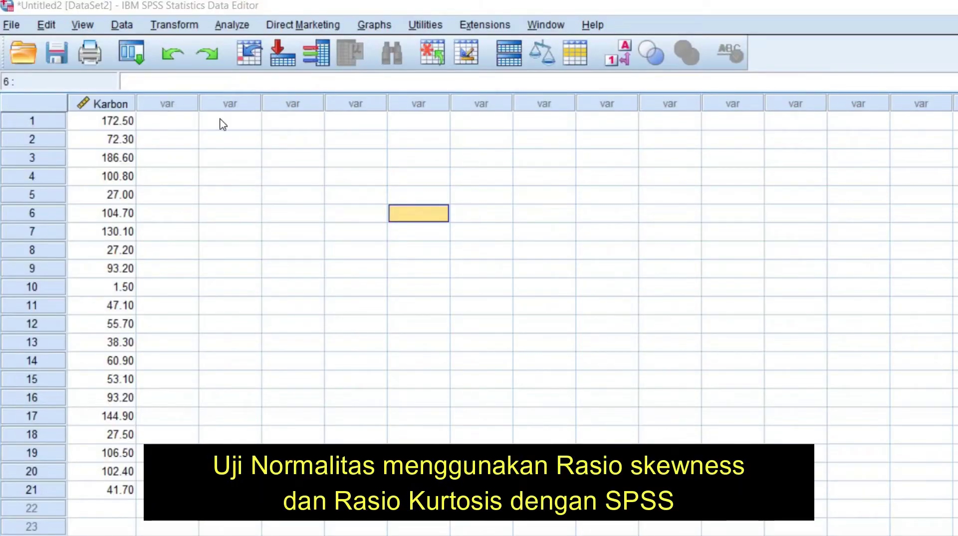
- Switch to SPSS Statistics and check the Karbon values in rows 1 to 21 and the Karbon variable definition
{"action": "left_click", "coordinate": [145, 122]}
{"action": "left_click", "coordinate": [113, 121]}
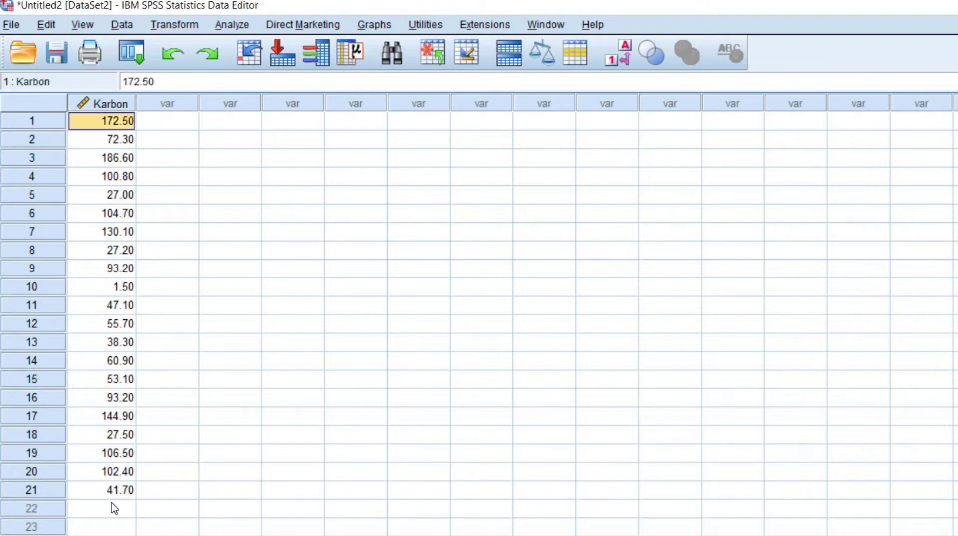
{"action": "left_click", "coordinate": [116, 492]}
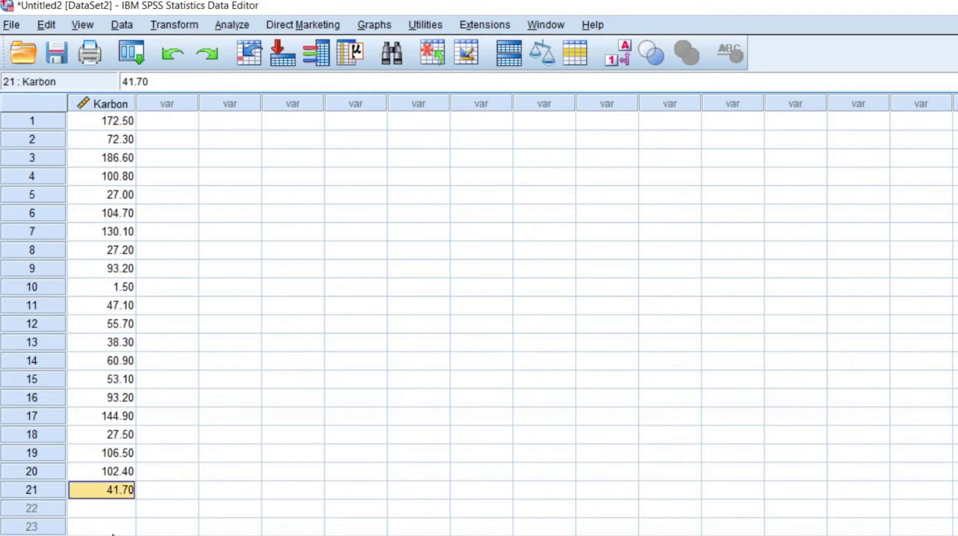
{"action": "left_click", "coordinate": [95, 535]}
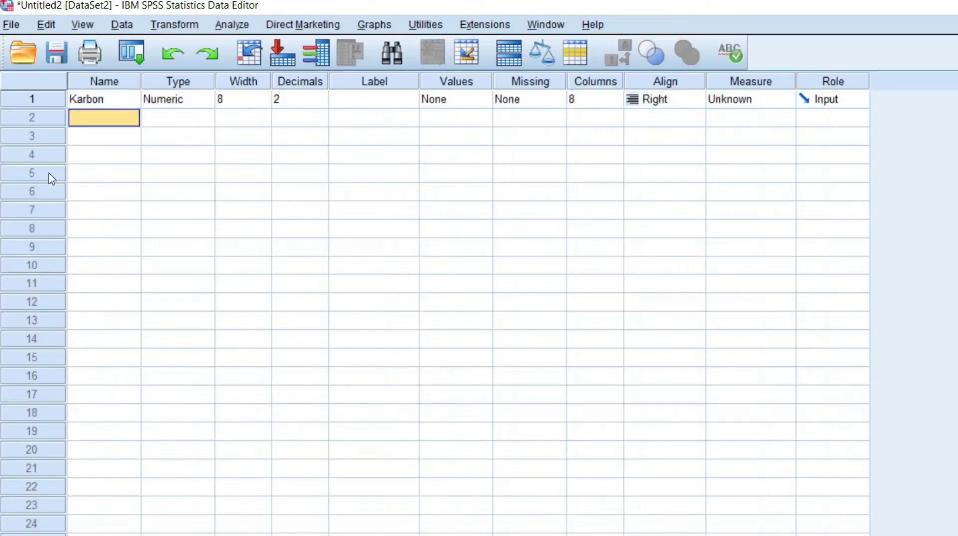
{"action": "left_click", "coordinate": [96, 103]}
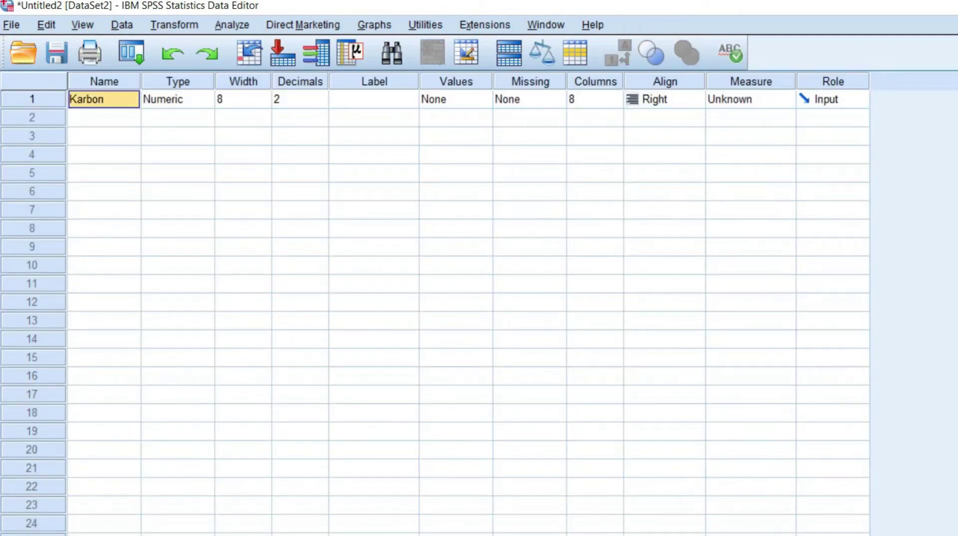
{"action": "left_click", "coordinate": [31, 535]}
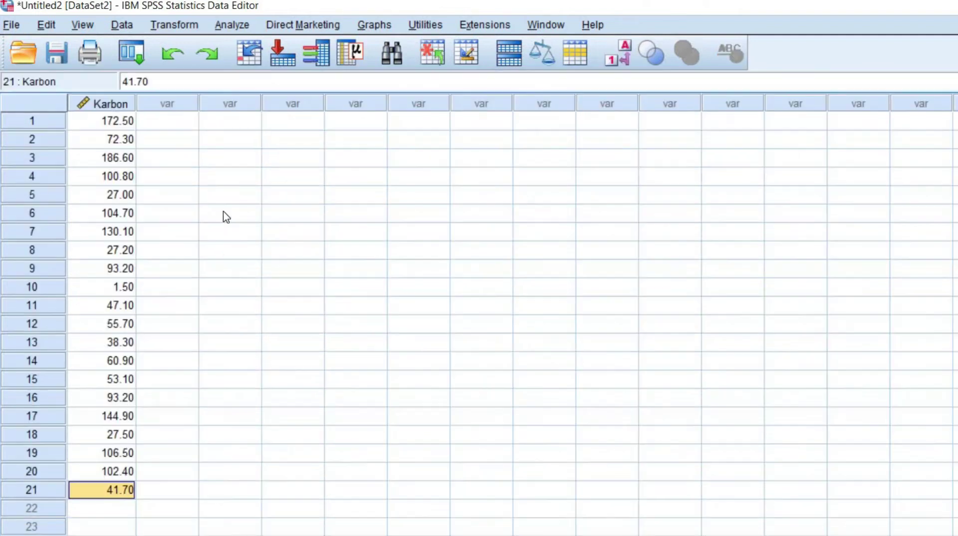
{"action": "left_click", "coordinate": [208, 136]}
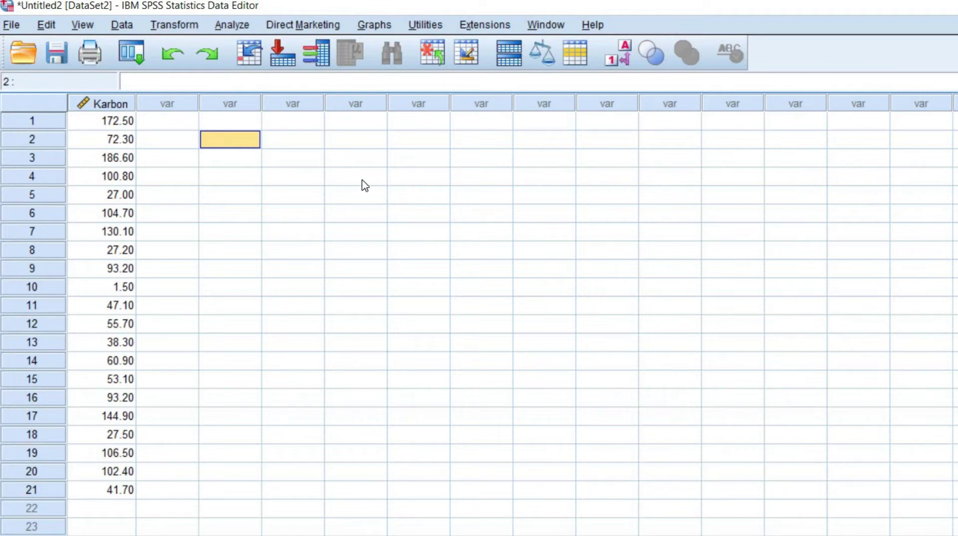
- Set up a Descriptives analysis with Karbon as the analysed variable
{"action": "left_click", "coordinate": [234, 26]}
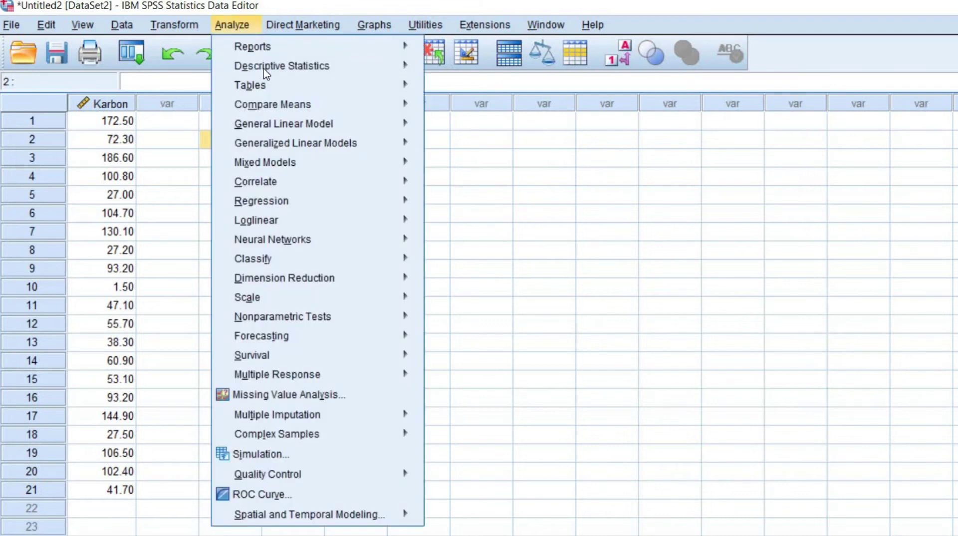
{"action": "mouse_move", "coordinate": [270, 70]}
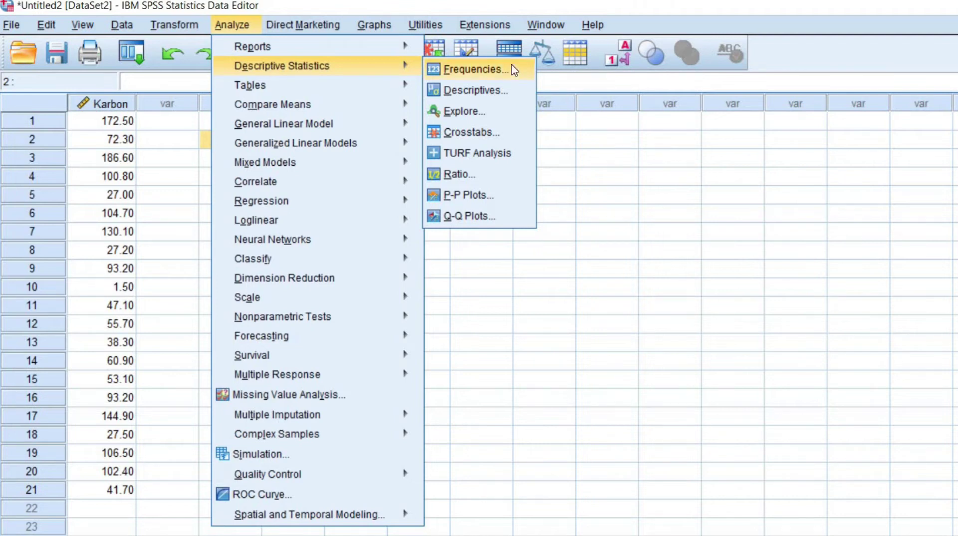
{"action": "left_click", "coordinate": [498, 91]}
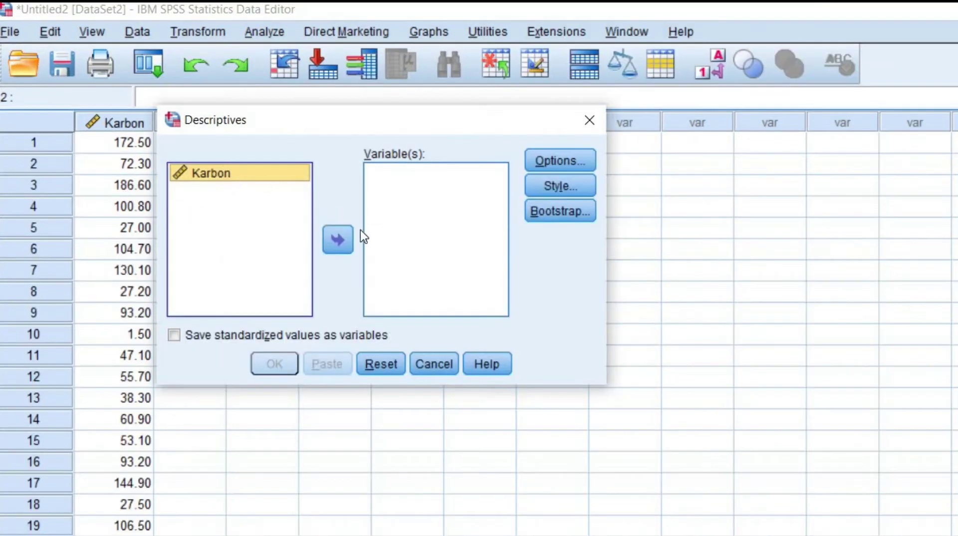
{"action": "left_click", "coordinate": [338, 240]}
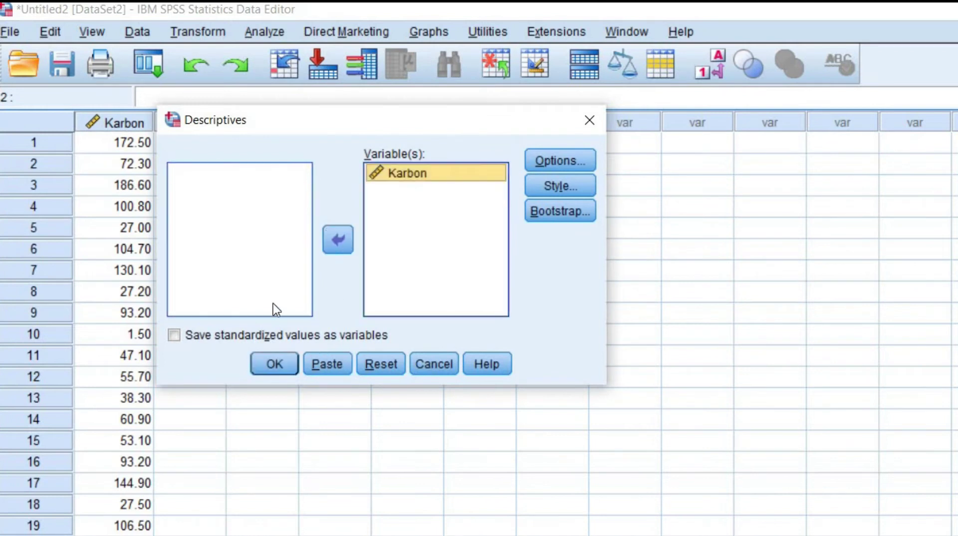
- Add variance, range, S.E. mean, kurtosis and skewness to the Descriptives output and run the analysis
{"action": "left_click", "coordinate": [558, 160]}
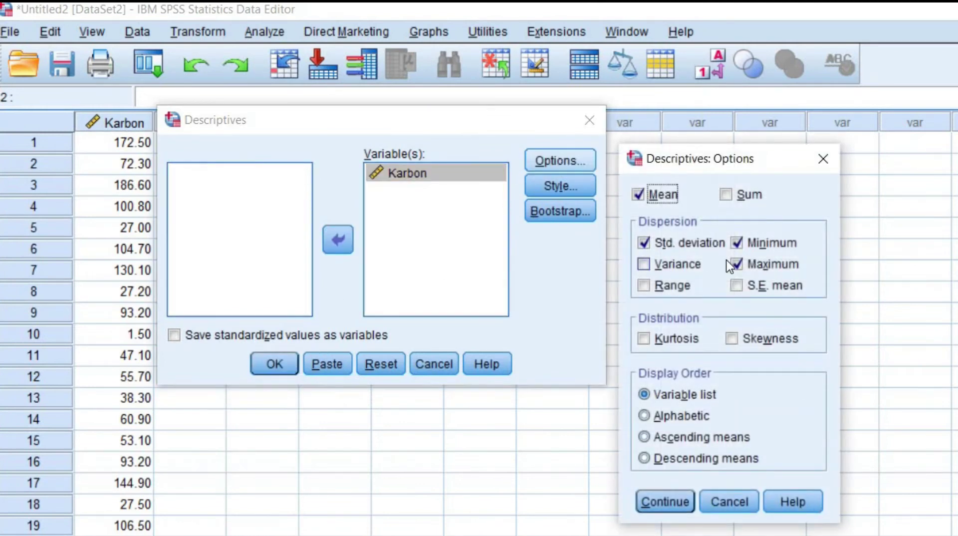
{"action": "left_click", "coordinate": [672, 270]}
{"action": "left_click", "coordinate": [672, 283]}
{"action": "left_click", "coordinate": [762, 287]}
{"action": "left_click", "coordinate": [644, 338]}
{"action": "left_click", "coordinate": [741, 339]}
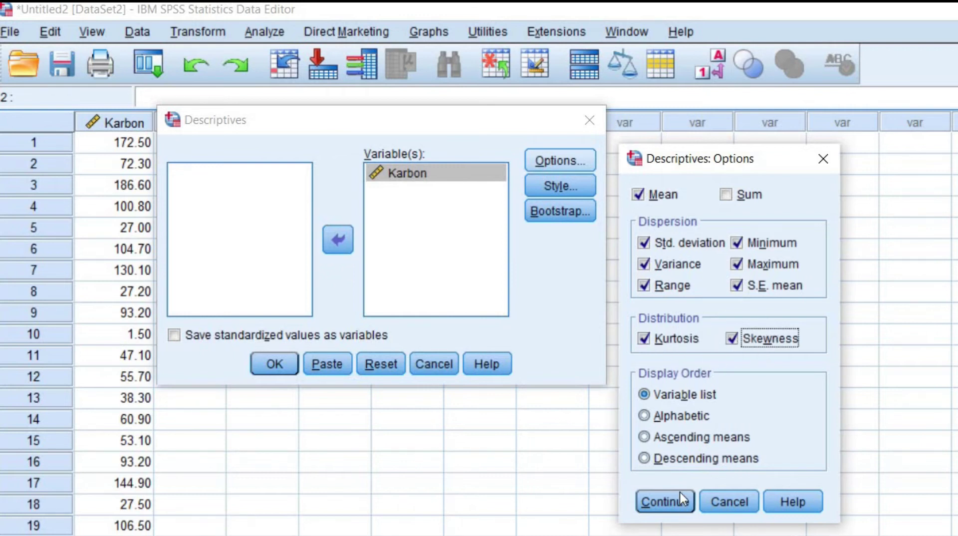
{"action": "left_click", "coordinate": [665, 502]}
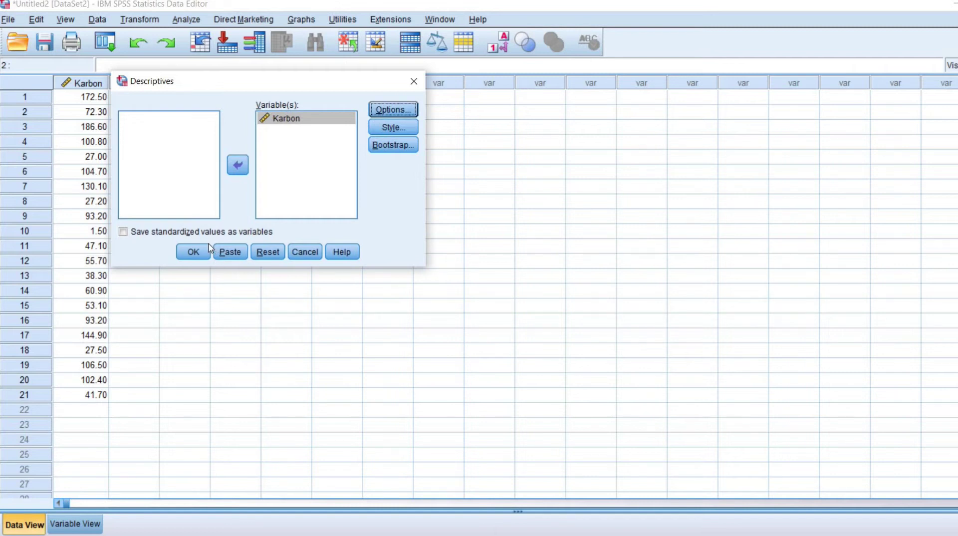
{"action": "left_click", "coordinate": [193, 252]}
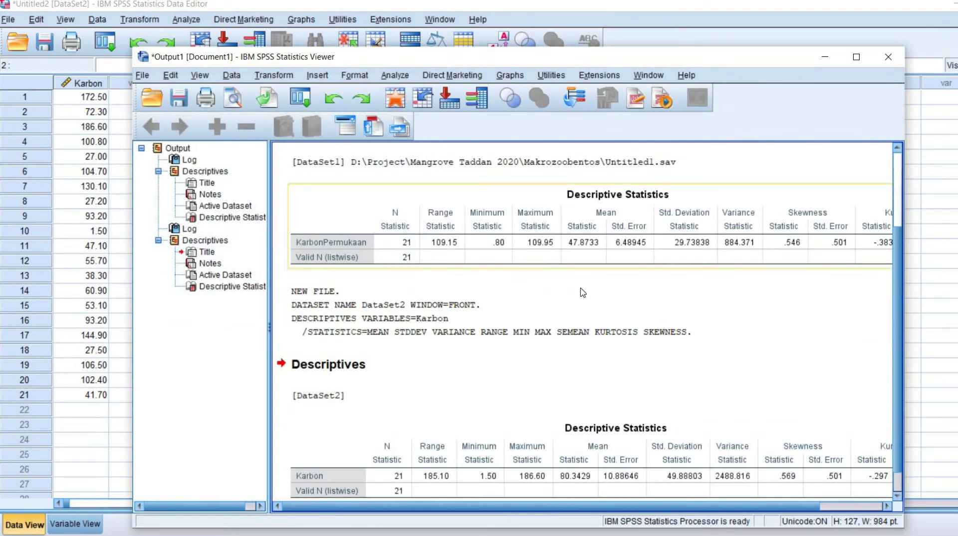
- Examine the Descriptive Statistics tables in the output, including the skewness and kurtosis columns for KarbonPermukaan
{"action": "scroll", "coordinate": [896, 226], "scroll_direction": "up", "scroll_amount": 3}
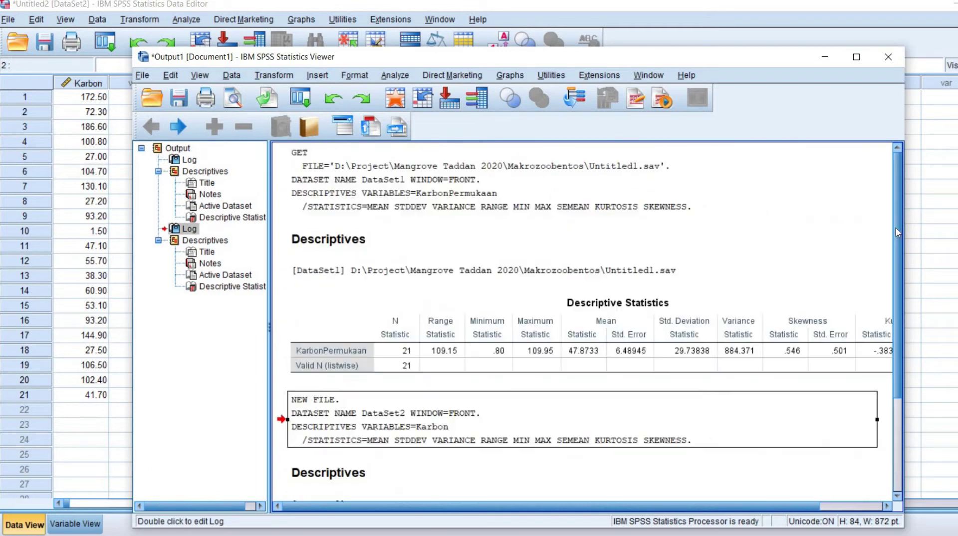
{"action": "scroll", "coordinate": [899, 411], "scroll_direction": "down", "scroll_amount": 3}
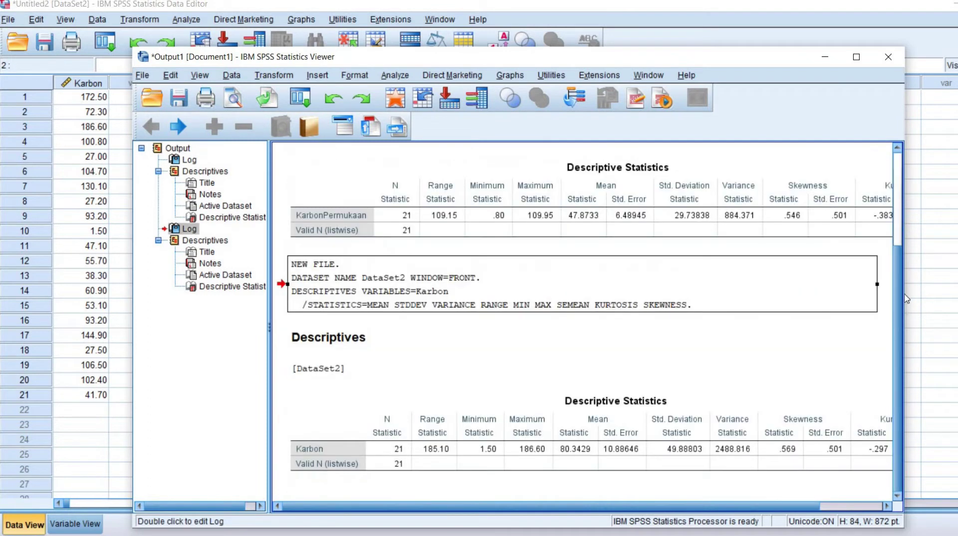
{"action": "scroll", "coordinate": [899, 277], "scroll_direction": "up", "scroll_amount": 3}
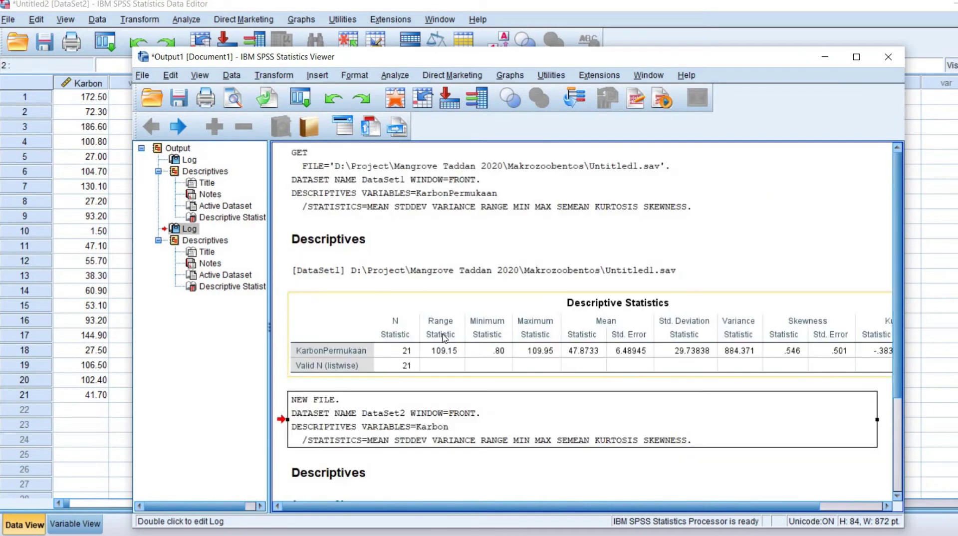
{"action": "left_click", "coordinate": [370, 327]}
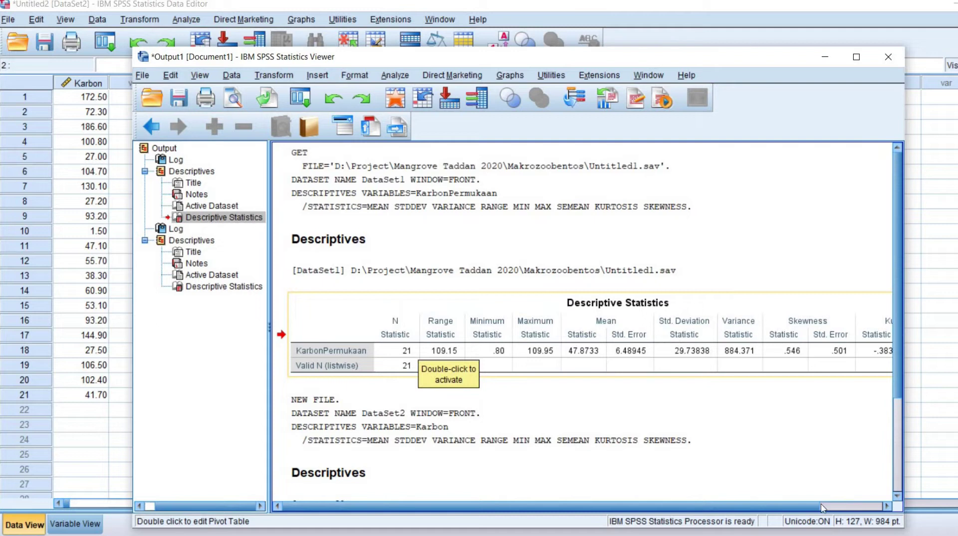
{"action": "left_click", "coordinate": [858, 504]}
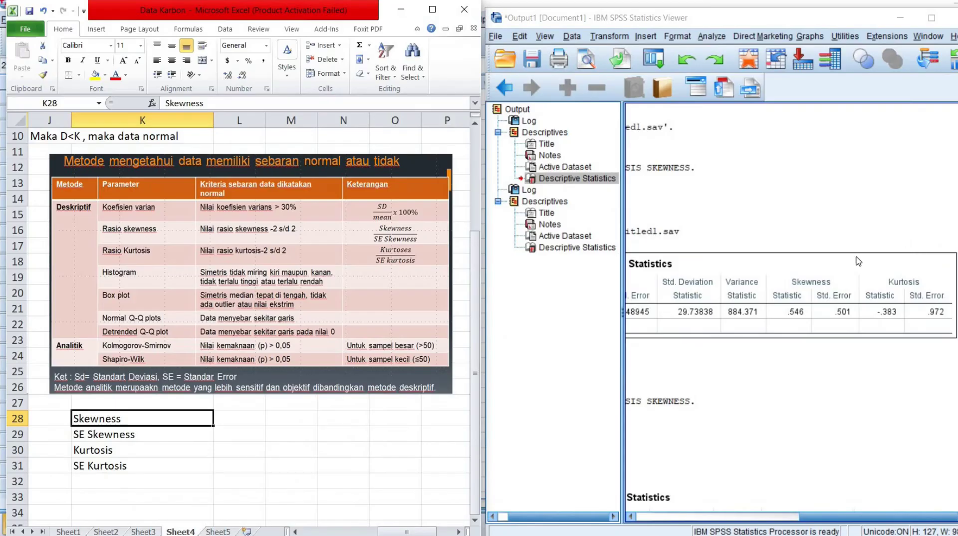
- In the Excel sheet, enter the KarbonPermukaan skewness 0.546 in L28 and its standard error 0.501 in L29
{"action": "left_click", "coordinate": [183, 421]}
{"action": "left_click", "coordinate": [227, 417]}
{"action": "left_click", "coordinate": [793, 322]}
{"action": "left_click", "coordinate": [468, 403]}
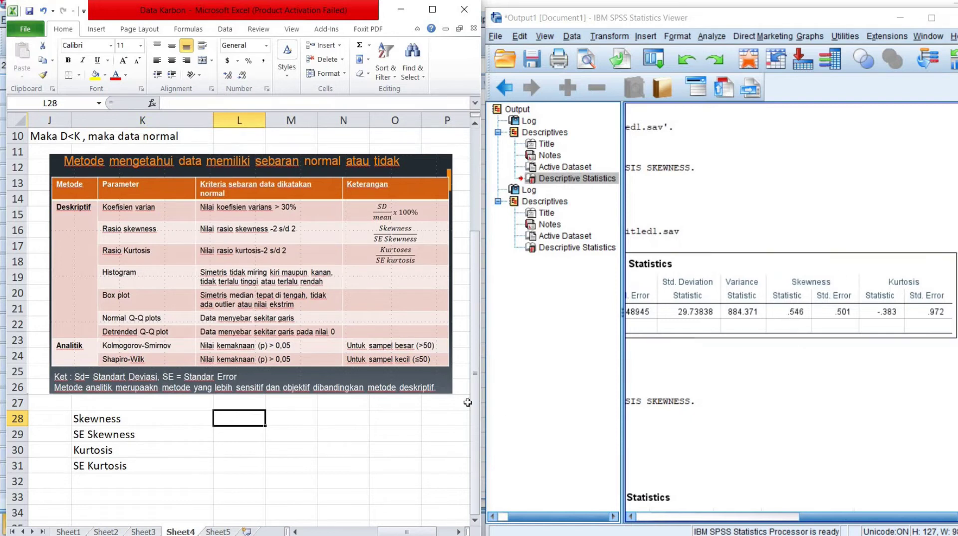
{"action": "type", "text": "0."}
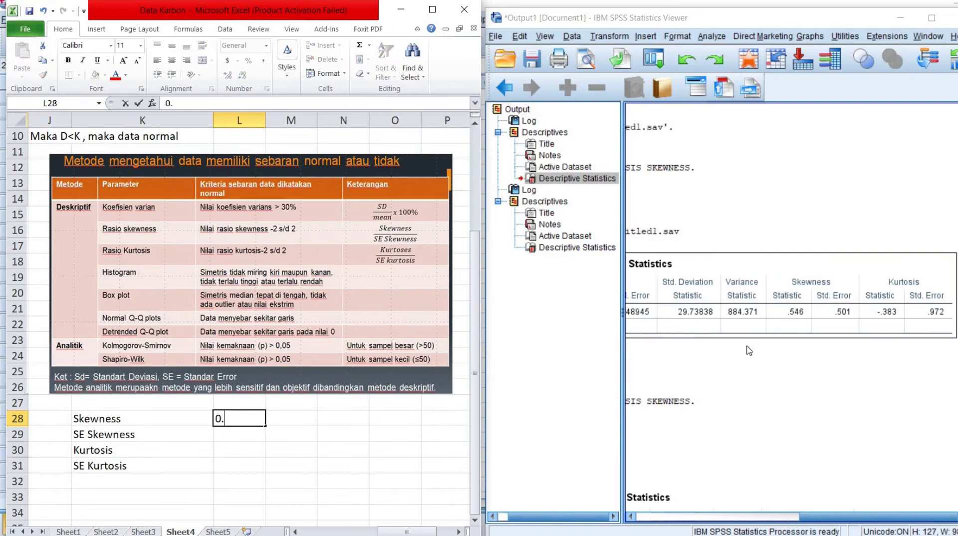
{"action": "left_click", "coordinate": [803, 323]}
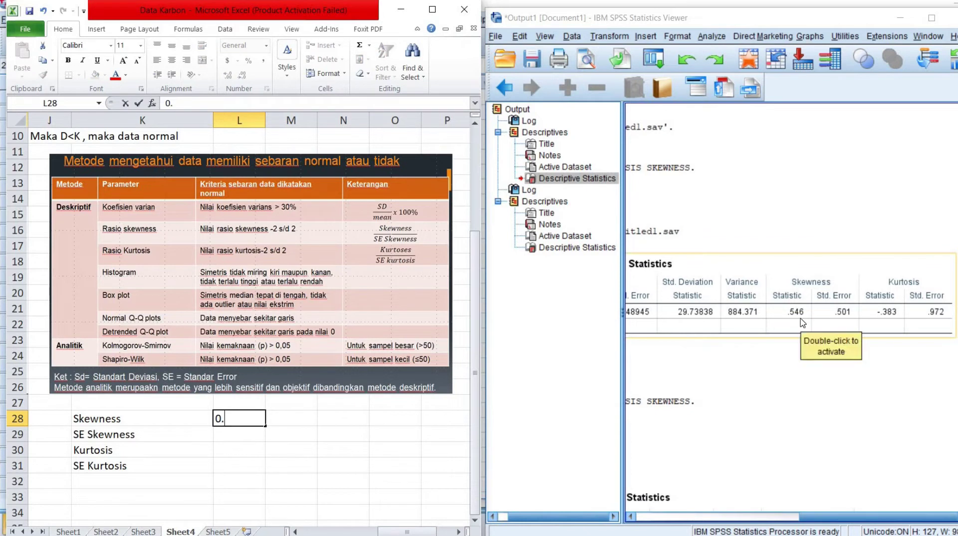
{"action": "type", "text": "546"}
{"action": "key", "text": "Return"}
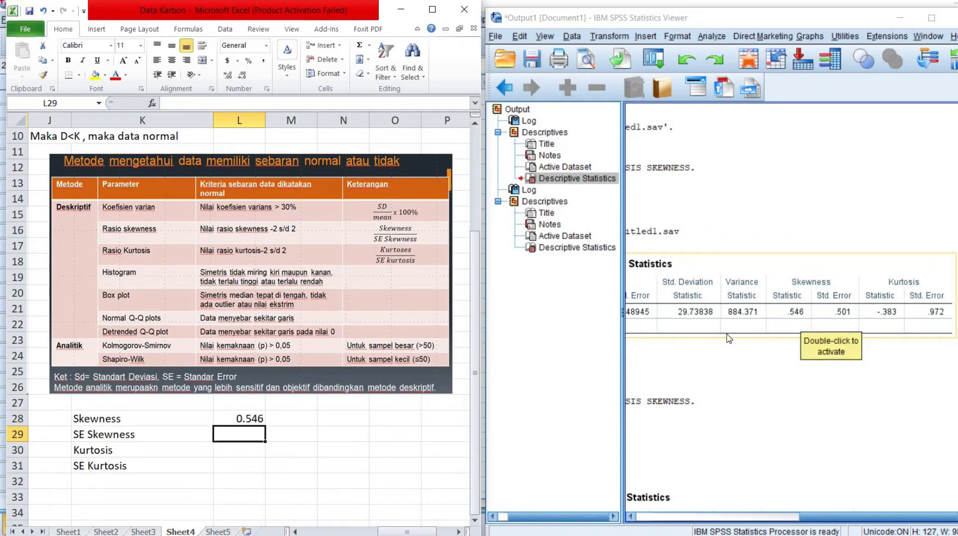
{"action": "type", "text": "0."}
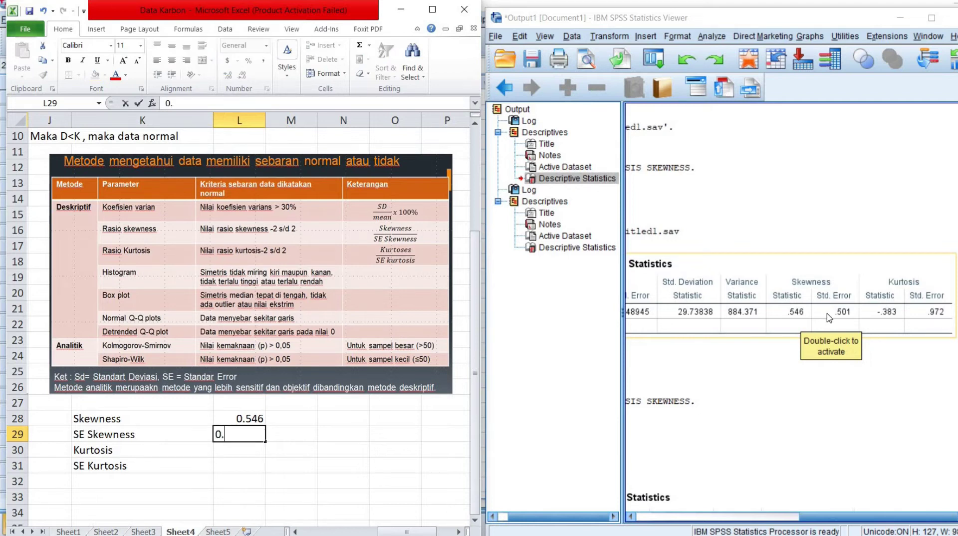
{"action": "type", "text": "501"}
{"action": "key", "text": "Return"}
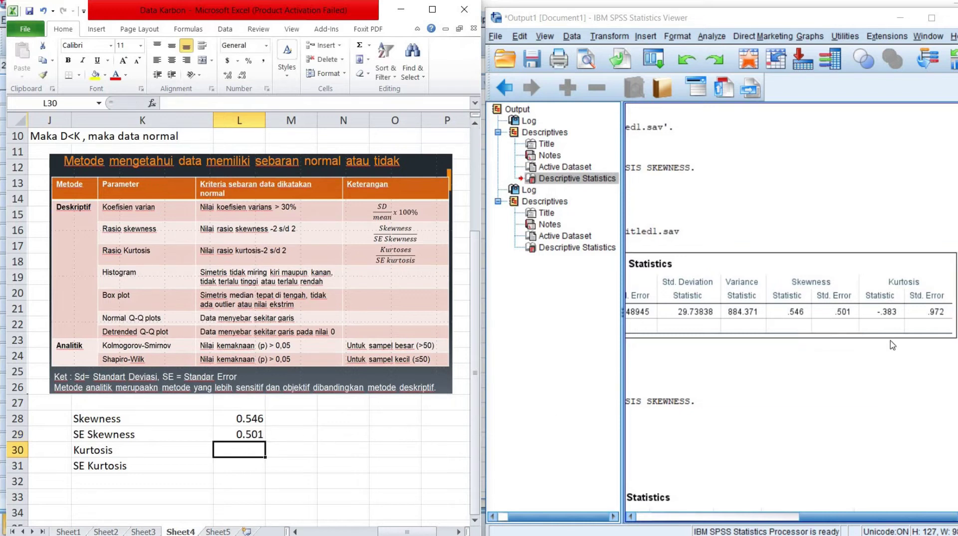
- Enter the kurtosis -0.383 in L30 and its standard error 0.972 in L31 of the Excel sheet
{"action": "left_click", "coordinate": [885, 317]}
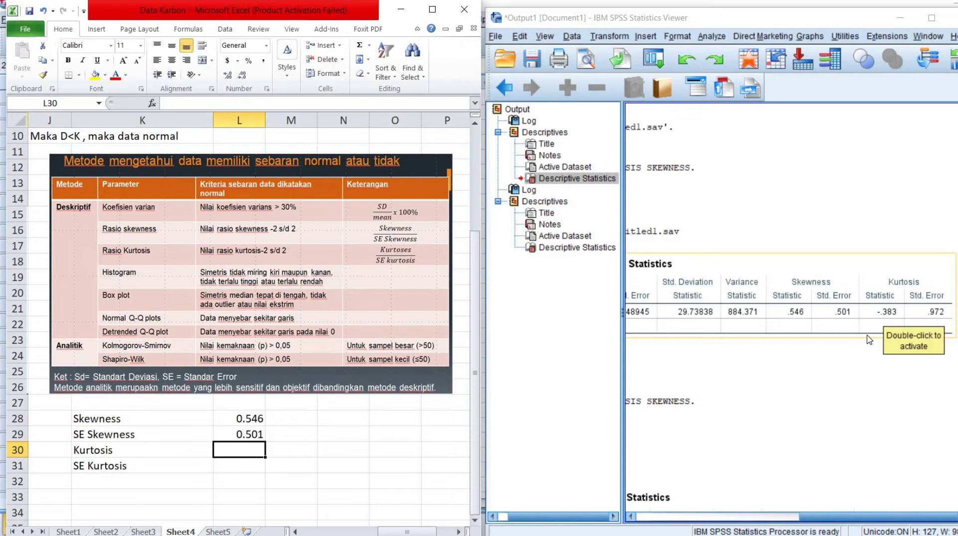
{"action": "type", "text": "-"}
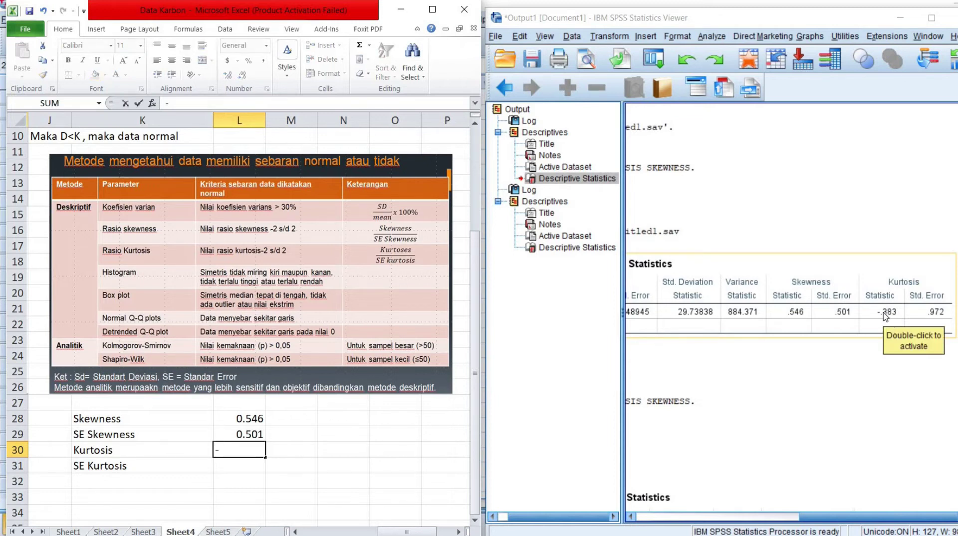
{"action": "type", "text": "0.383"}
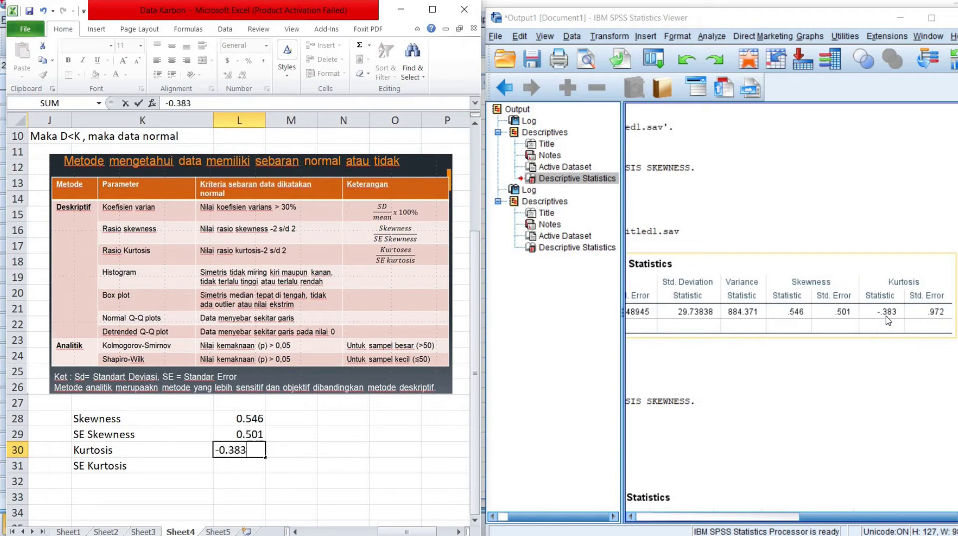
{"action": "key", "text": "Return"}
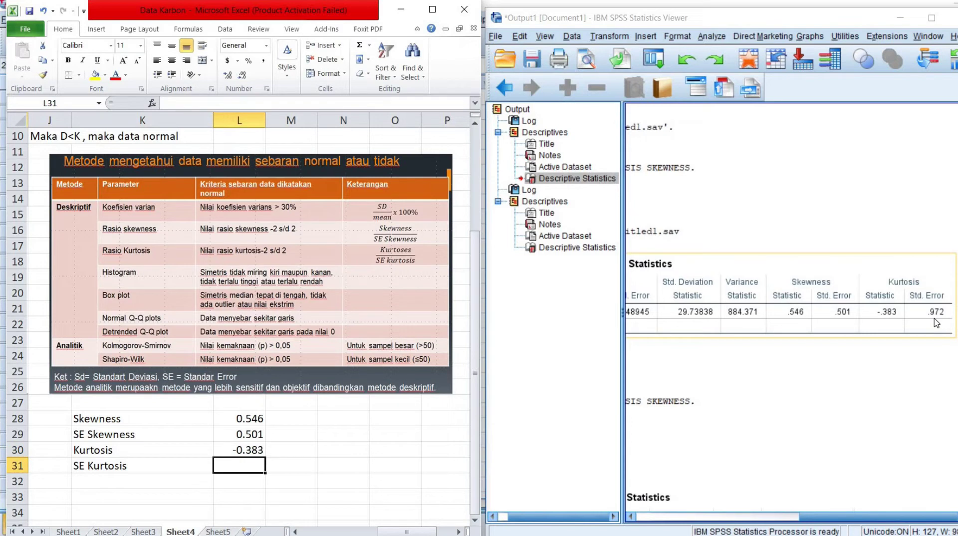
{"action": "type", "text": "0."}
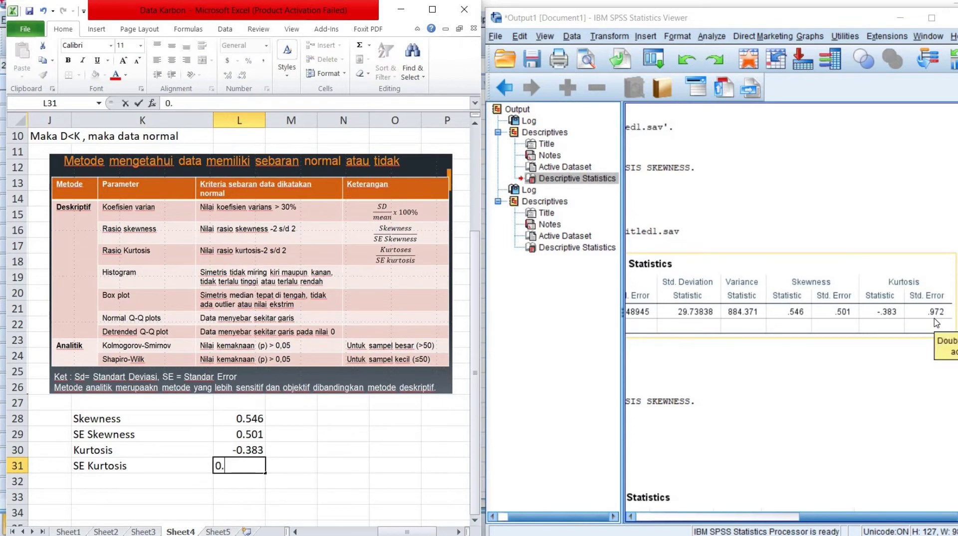
{"action": "type", "text": "972"}
{"action": "key", "text": "Return"}
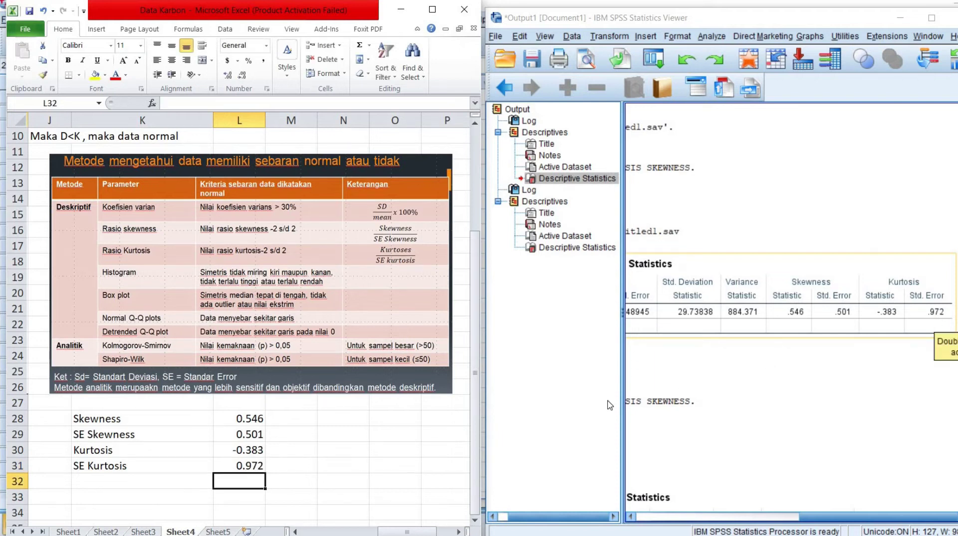
- Calculate the skewness ratio in M28 with the formula =L28/L29
{"action": "left_click", "coordinate": [292, 419]}
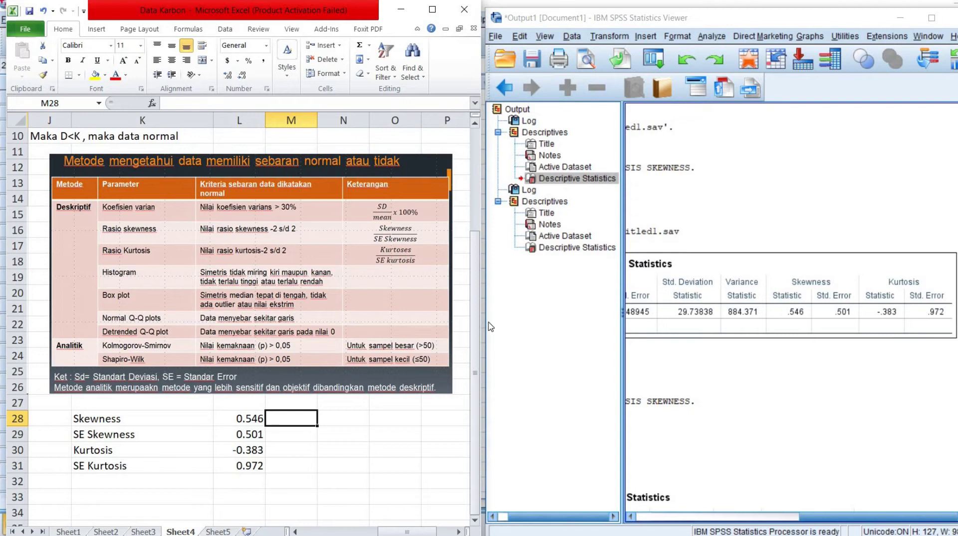
{"action": "type", "text": "="}
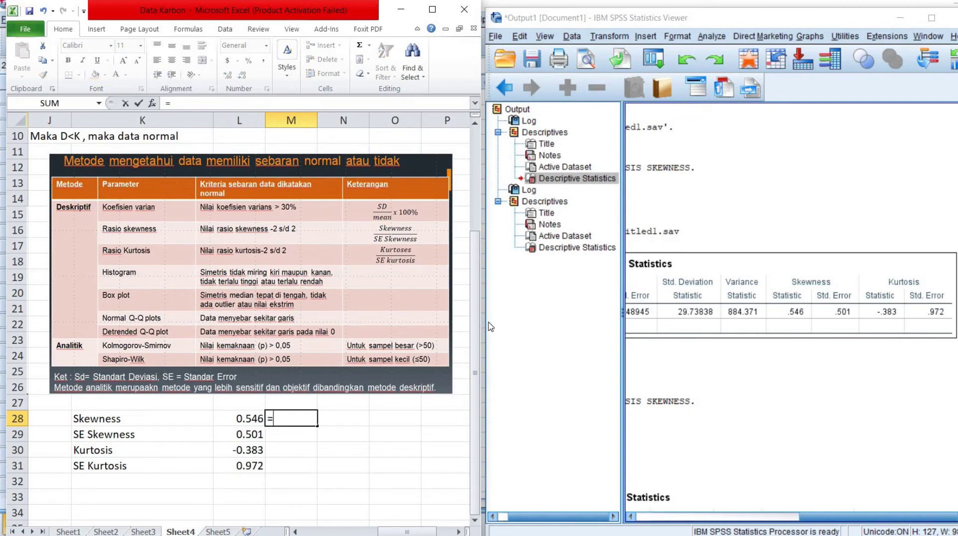
{"action": "key", "text": "Left"}
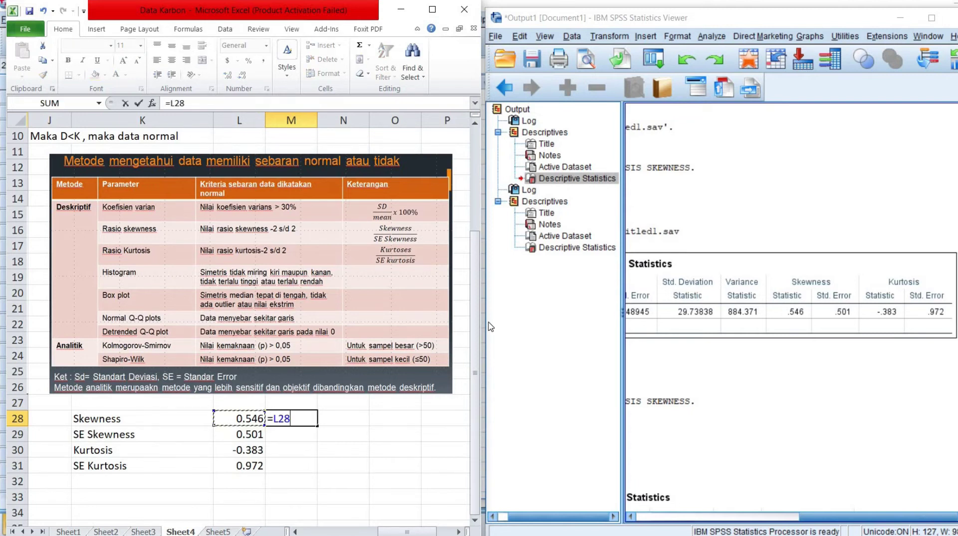
{"action": "type", "text": "/"}
{"action": "key", "text": "Left"}
{"action": "key", "text": "Left"}
{"action": "key", "text": "Right"}
{"action": "key", "text": "Down"}
{"action": "key", "text": "Return"}
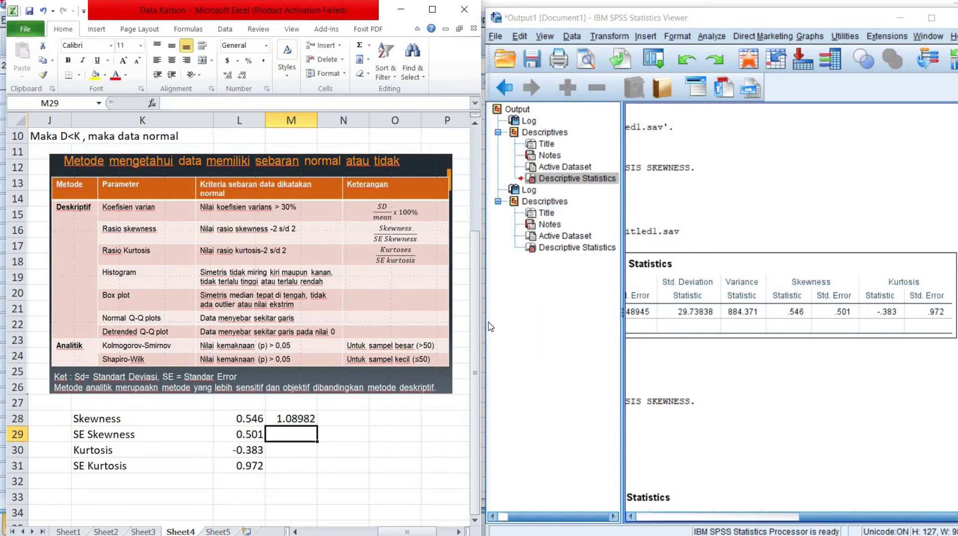
{"action": "key", "text": "Up"}
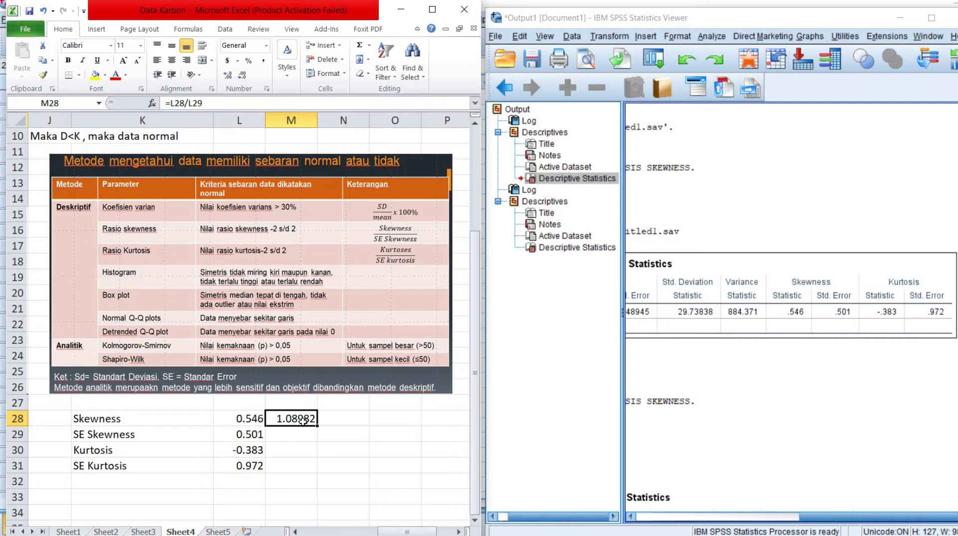
- Calculate the kurtosis ratio in M30 by dividing the kurtosis in L30 by its standard error in L31
{"action": "left_click", "coordinate": [292, 449]}
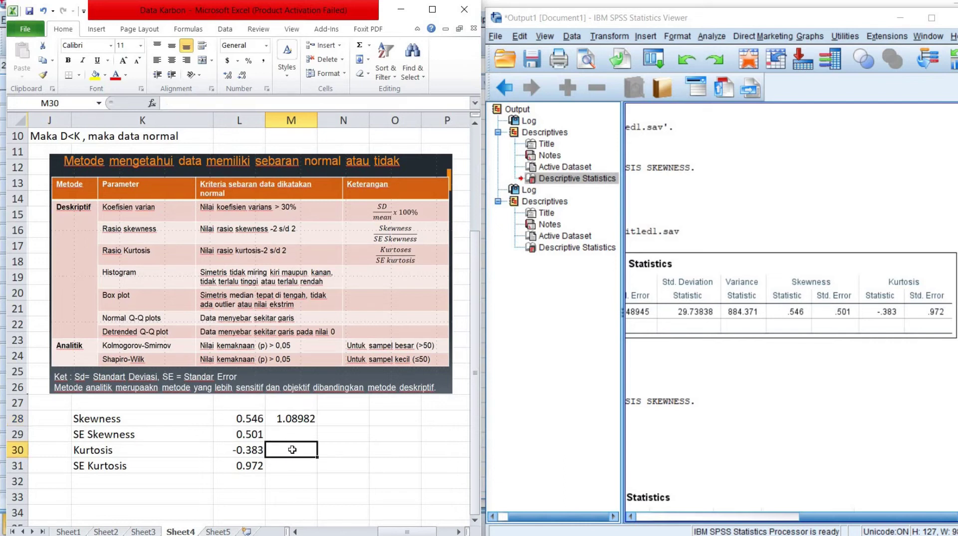
{"action": "type", "text": "="}
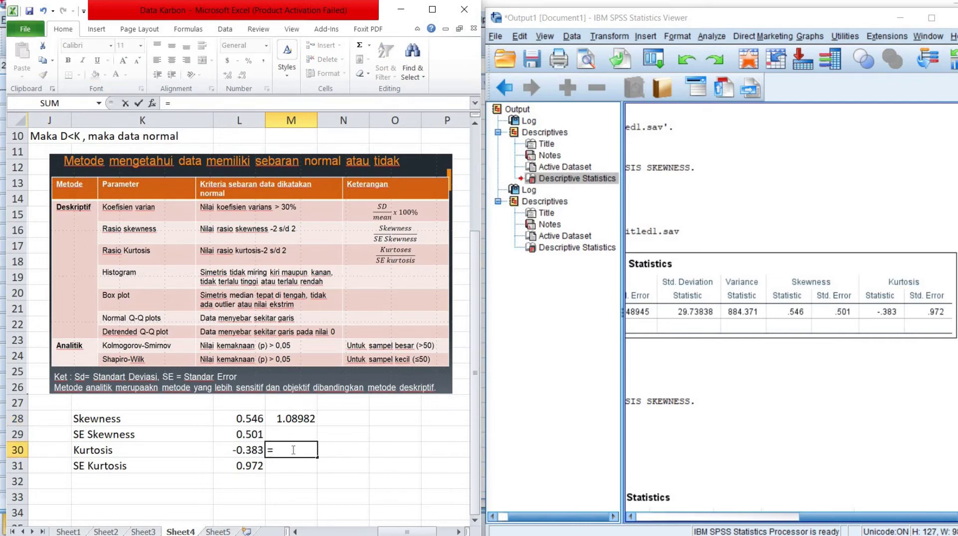
{"action": "key", "text": "Left"}
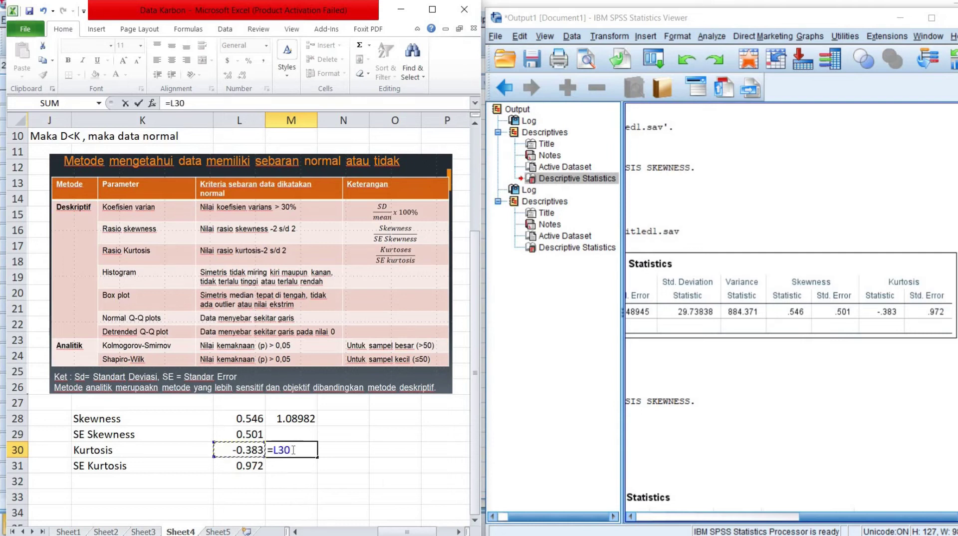
{"action": "type", "text": "/"}
{"action": "key", "text": "Left"}
{"action": "key", "text": "Down"}
{"action": "key", "text": "Return"}
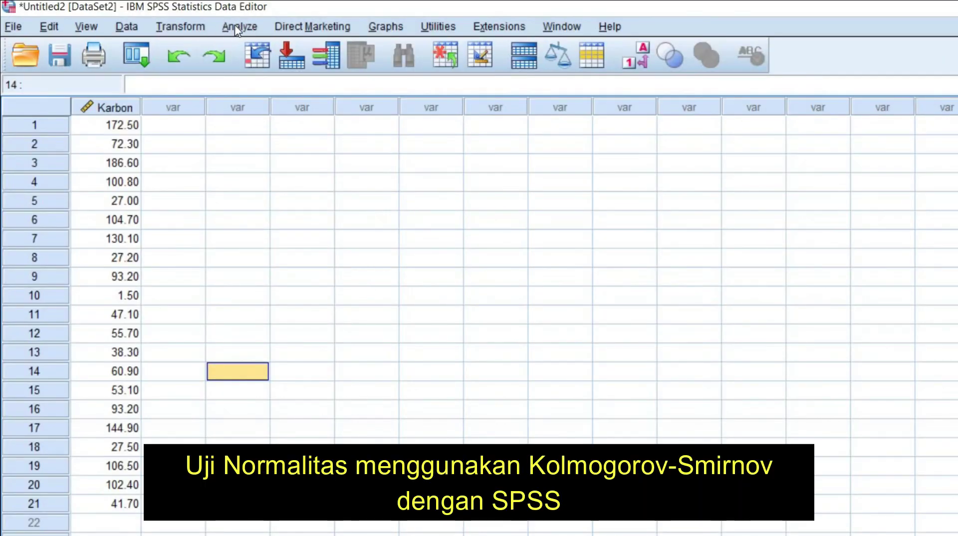
- In SPSS, run a legacy One-Sample Kolmogorov-Smirnov Test on Karbon against the Normal distribution and view the NPar Tests output
{"action": "left_click", "coordinate": [236, 29]}
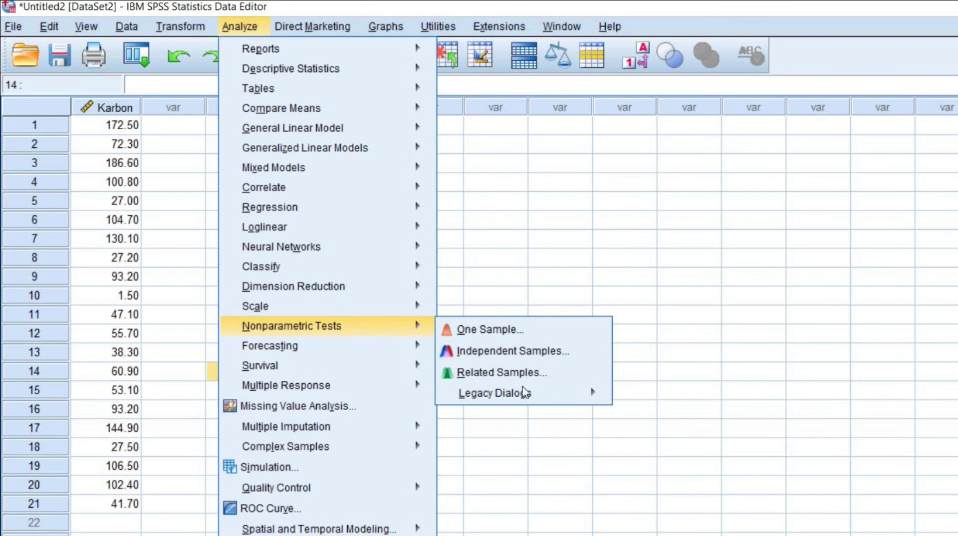
{"action": "mouse_move", "coordinate": [307, 329]}
{"action": "mouse_move", "coordinate": [553, 395]}
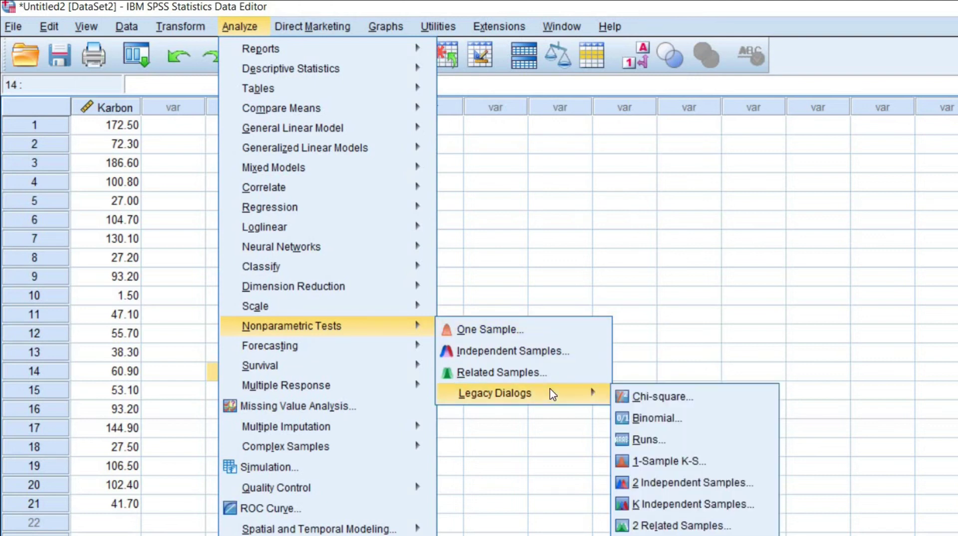
{"action": "left_click", "coordinate": [717, 465]}
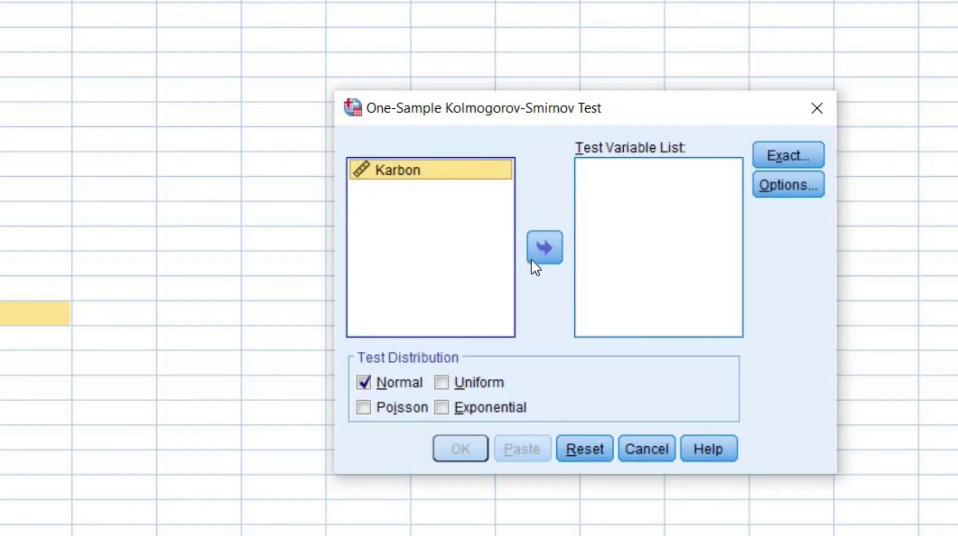
{"action": "left_click", "coordinate": [532, 257]}
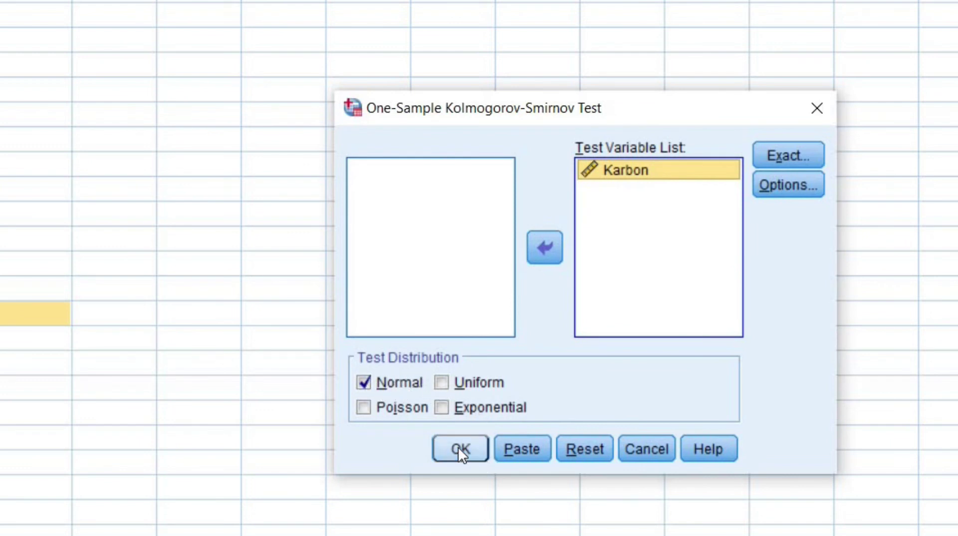
{"action": "left_click", "coordinate": [460, 449]}
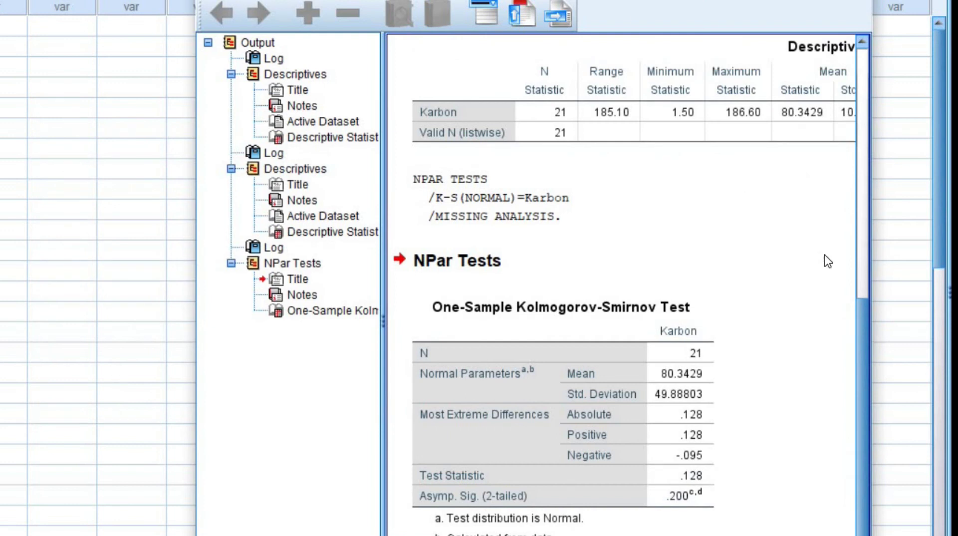
{"action": "scroll", "coordinate": [869, 252], "scroll_direction": "up", "scroll_amount": 4}
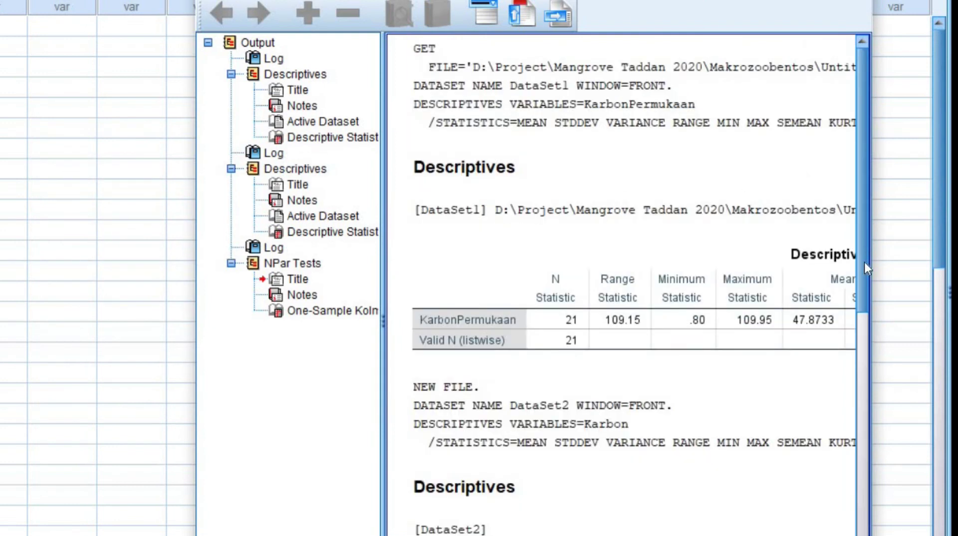
{"action": "scroll", "coordinate": [866, 295], "scroll_direction": "down", "scroll_amount": 5}
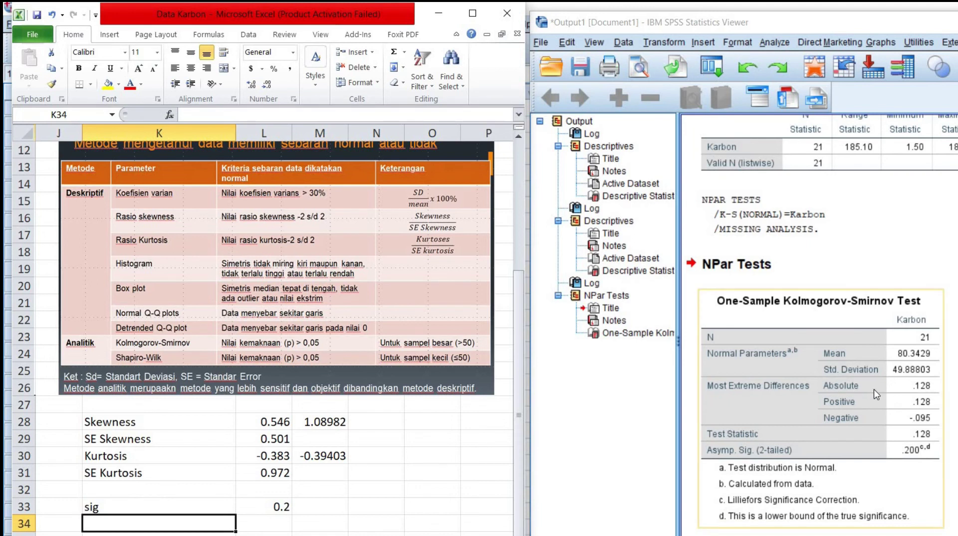
- In the Excel sheet, label K34 "D max" and enter 0.128 in L34
{"action": "left_click", "coordinate": [228, 530]}
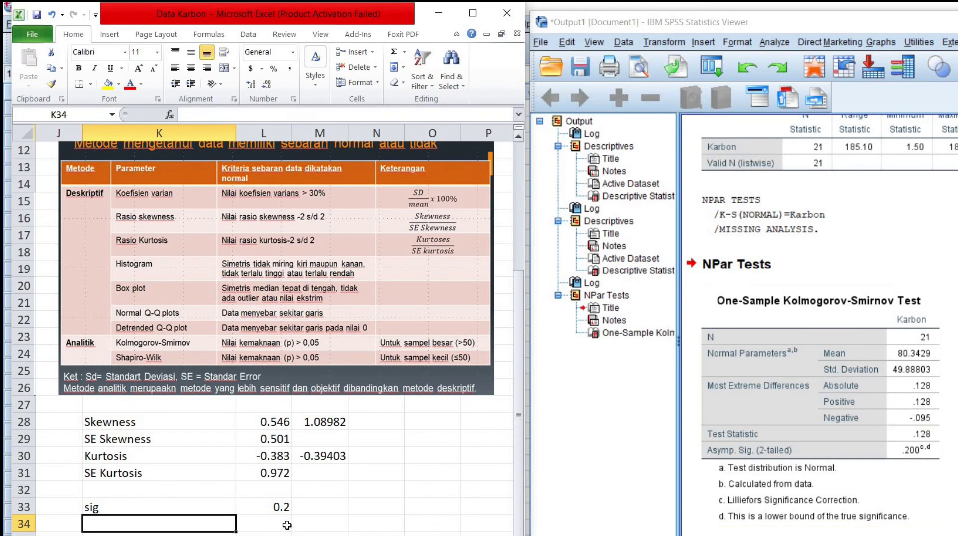
{"action": "type", "text": "D max"}
{"action": "left_click", "coordinate": [264, 527]}
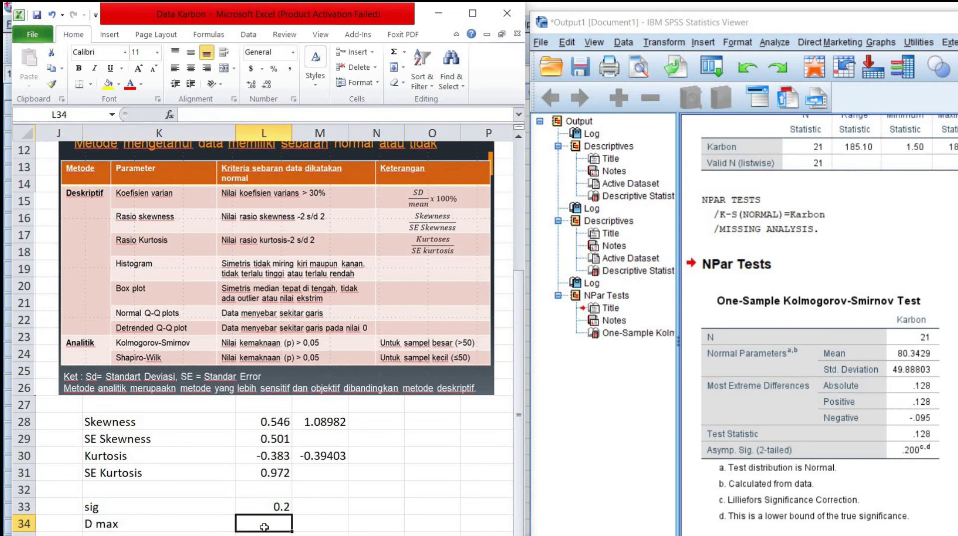
{"action": "type", "text": "0"}
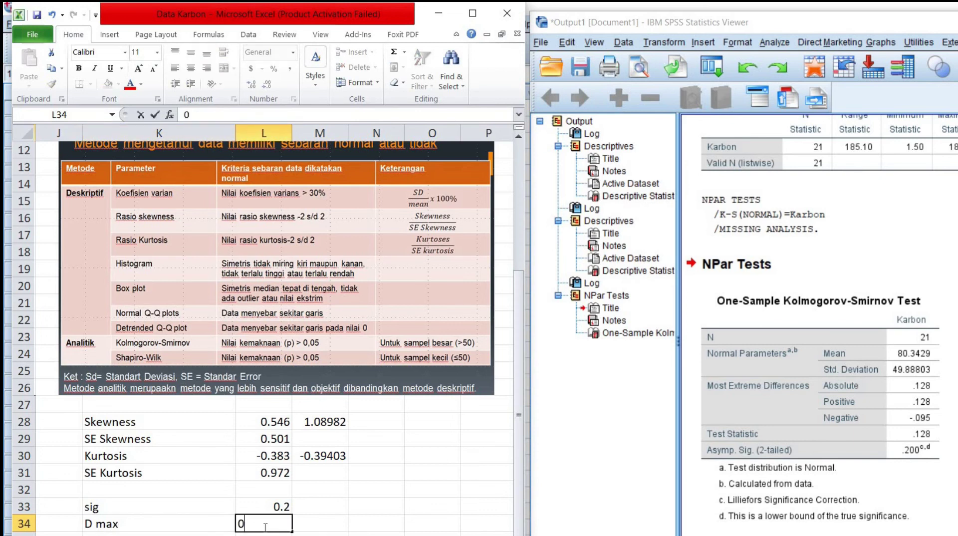
{"action": "type", "text": ".128"}
{"action": "key", "text": "Return"}
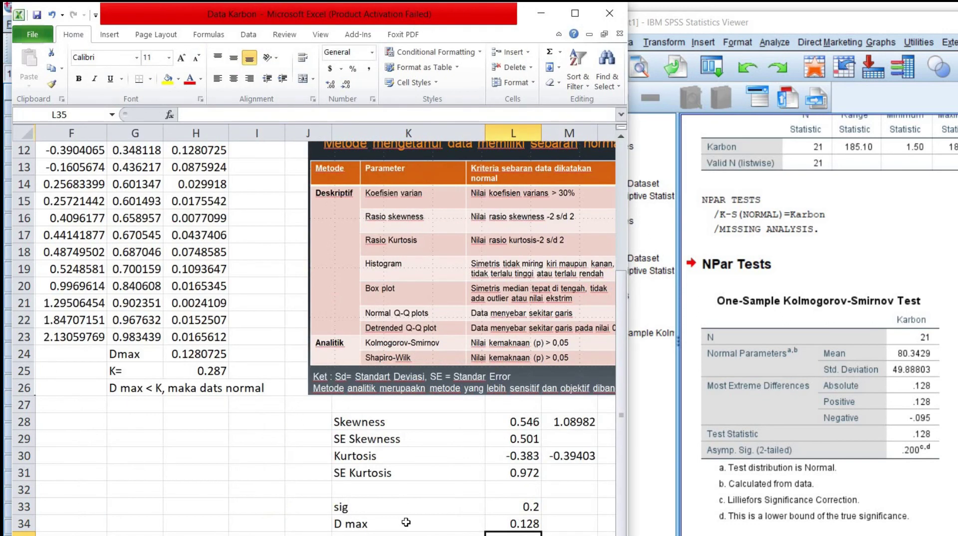
- Compare the SPSS D max with the manually calculated Dmax, and check the K value against the Kolmogorov-Smirnov critical value table image
{"action": "left_click_drag", "start_coordinate": [437, 527], "coordinate": [515, 525]}
{"action": "left_click", "coordinate": [877, 350]}
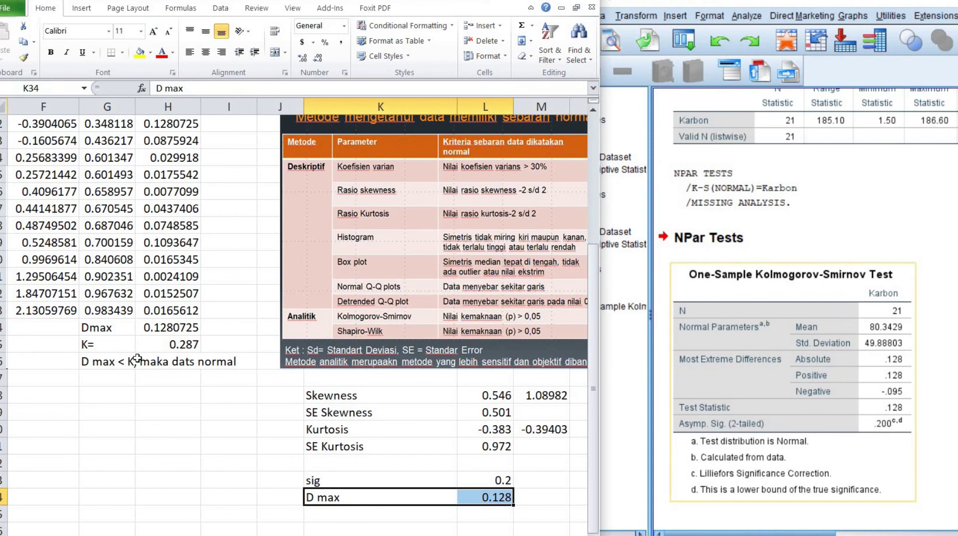
{"action": "left_click_drag", "start_coordinate": [106, 330], "coordinate": [154, 330]}
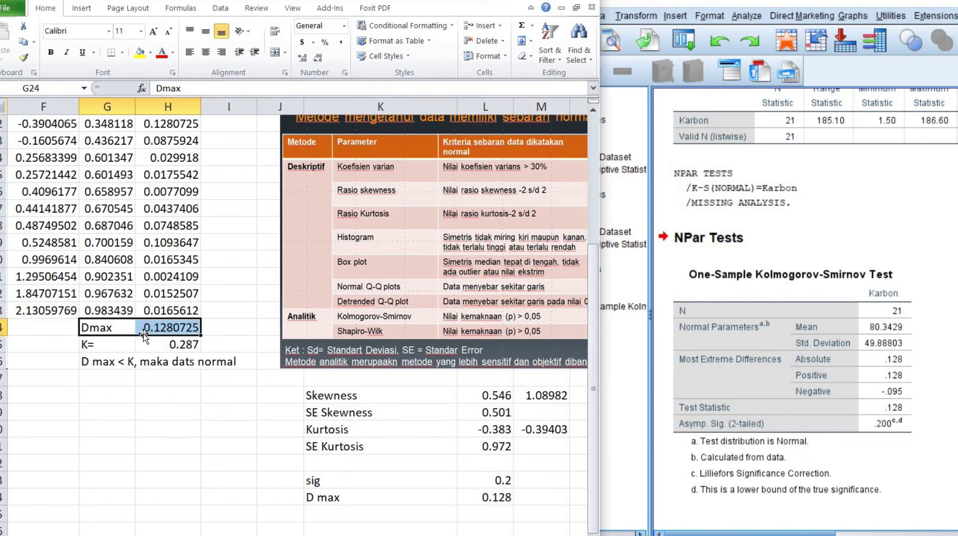
{"action": "left_click", "coordinate": [93, 347]}
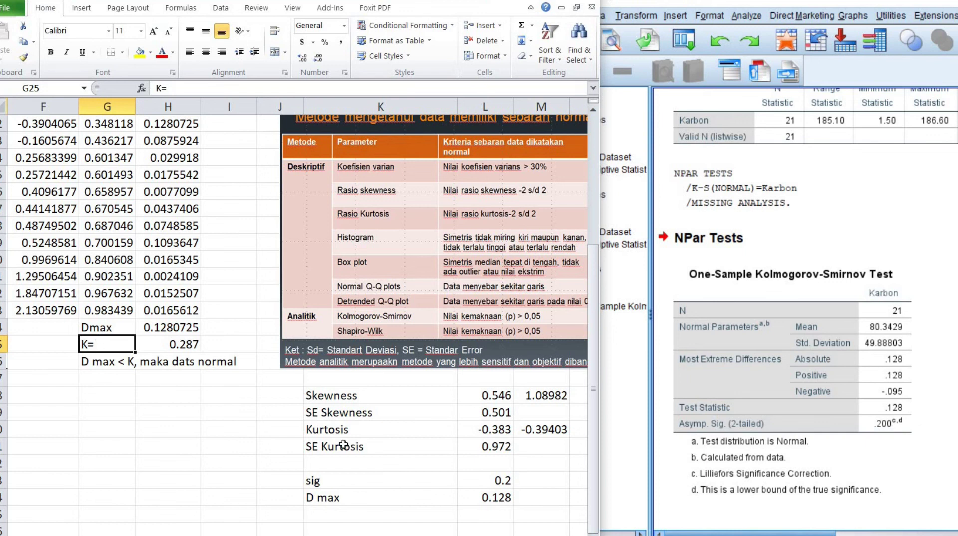
{"action": "key", "text": "alt+Tab"}
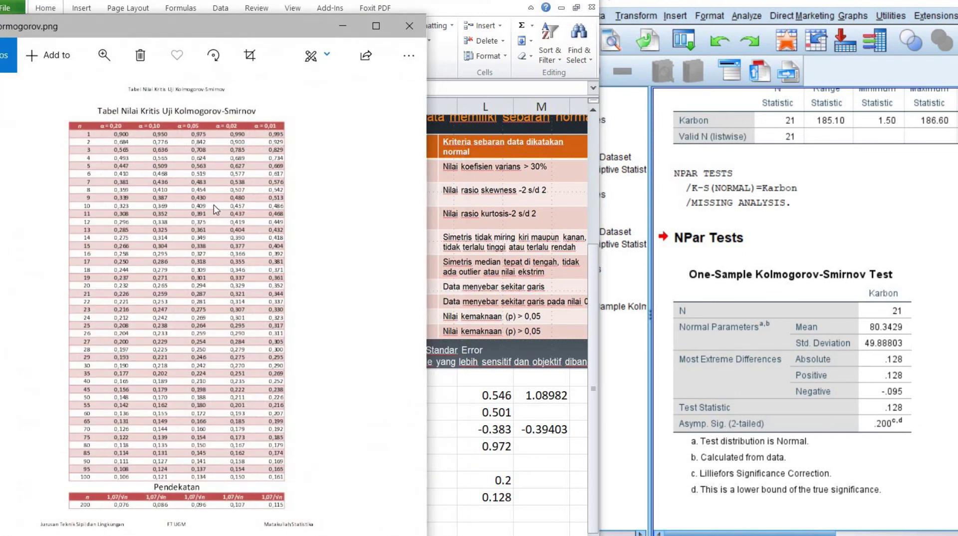
{"action": "left_click", "coordinate": [103, 58]}
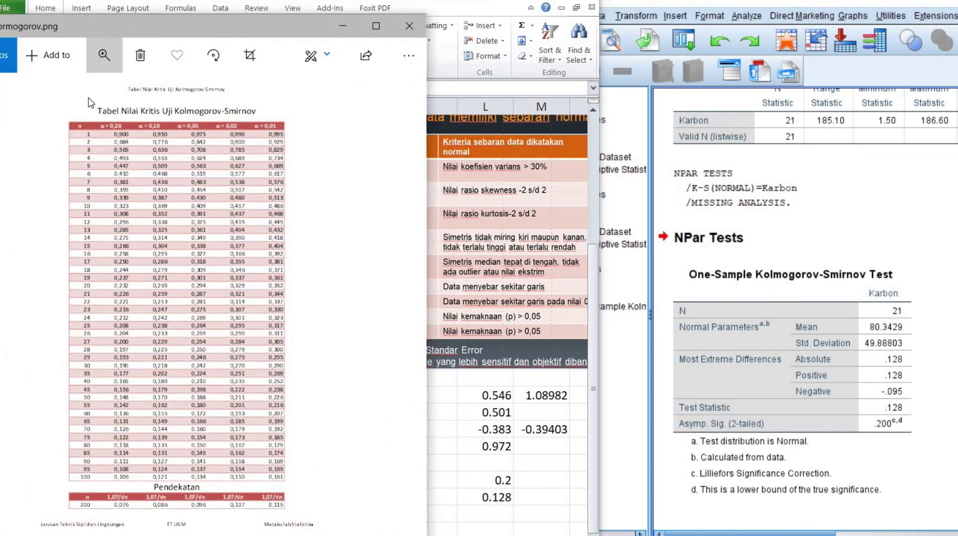
{"action": "left_click", "coordinate": [104, 56]}
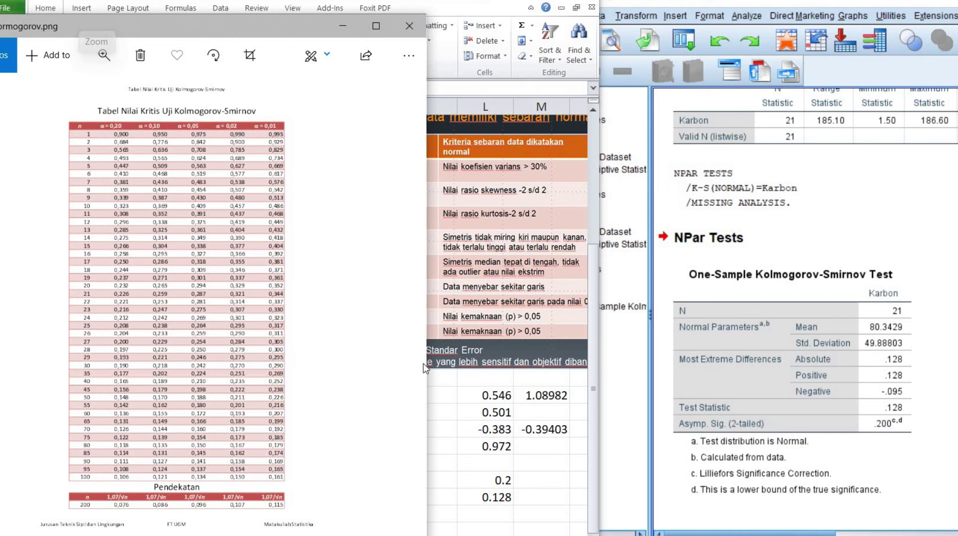
{"action": "key", "text": "alt+Tab"}
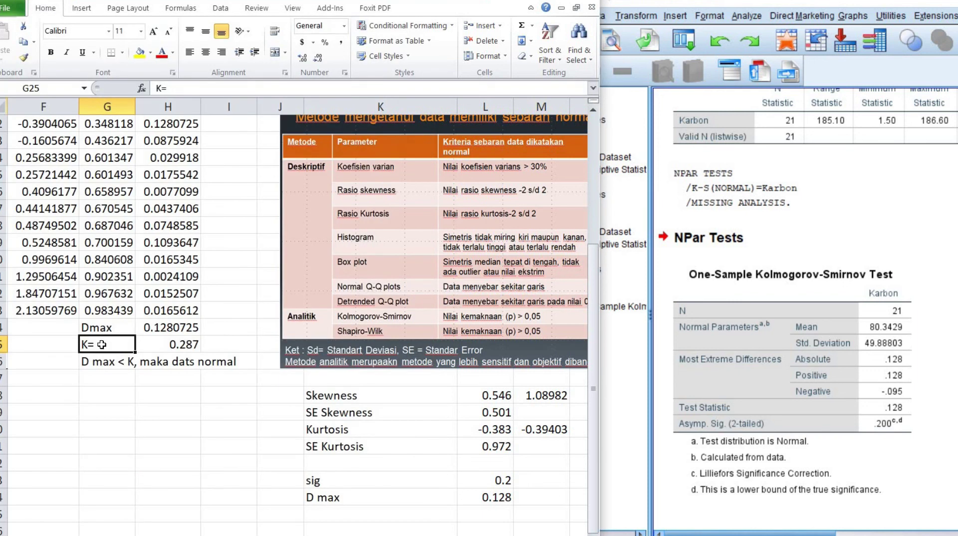
{"action": "left_click", "coordinate": [164, 349]}
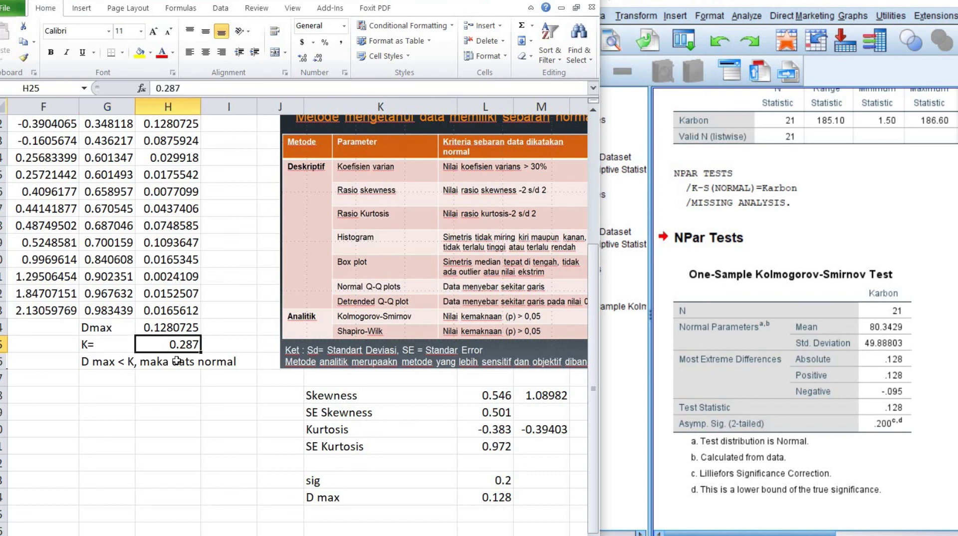
- Correct the typo in the G26 conclusion so it reads "D max < K, maka data normal"
{"action": "left_click", "coordinate": [112, 372]}
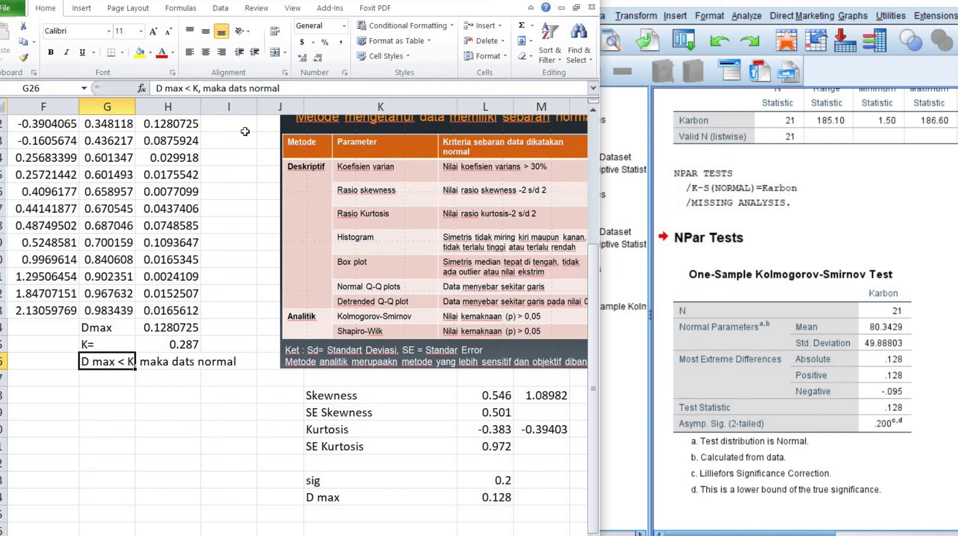
{"action": "left_click", "coordinate": [244, 88]}
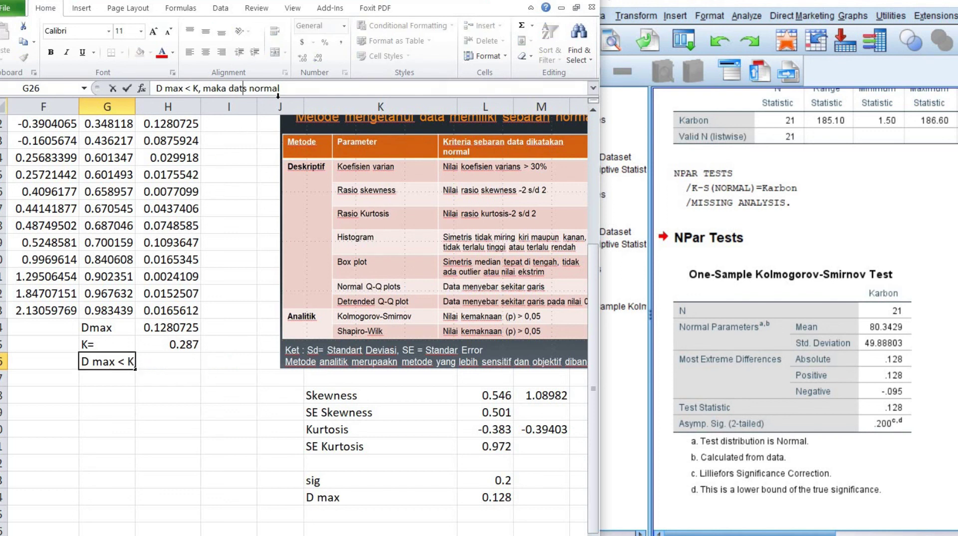
{"action": "key", "text": "BackSpace"}
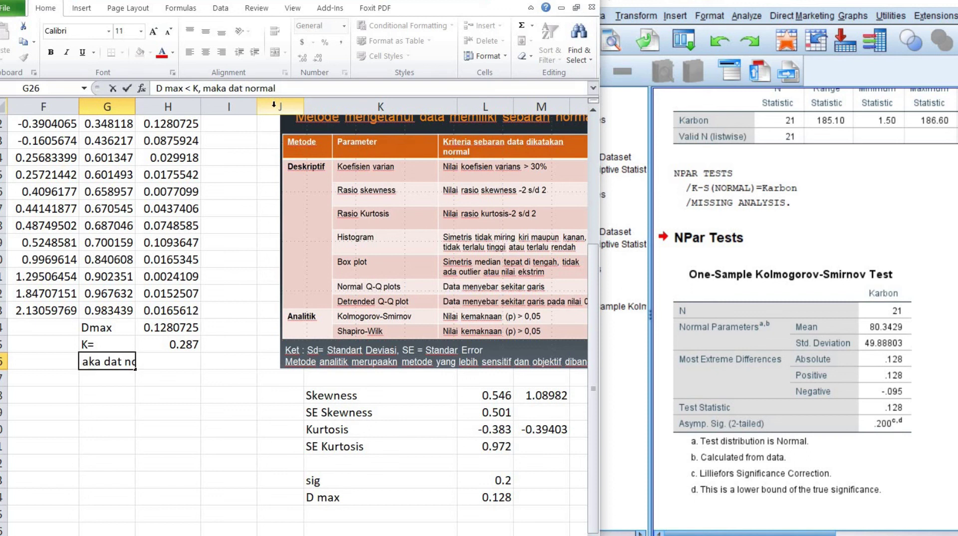
{"action": "type", "text": "a"}
{"action": "key", "text": "Return"}
{"action": "left_click", "coordinate": [771, 448]}
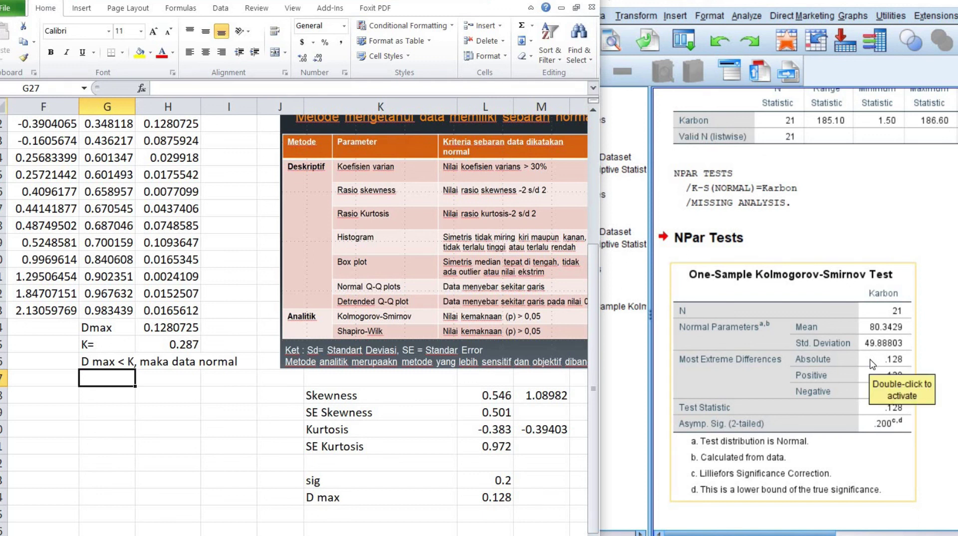
{"action": "left_click", "coordinate": [436, 429]}
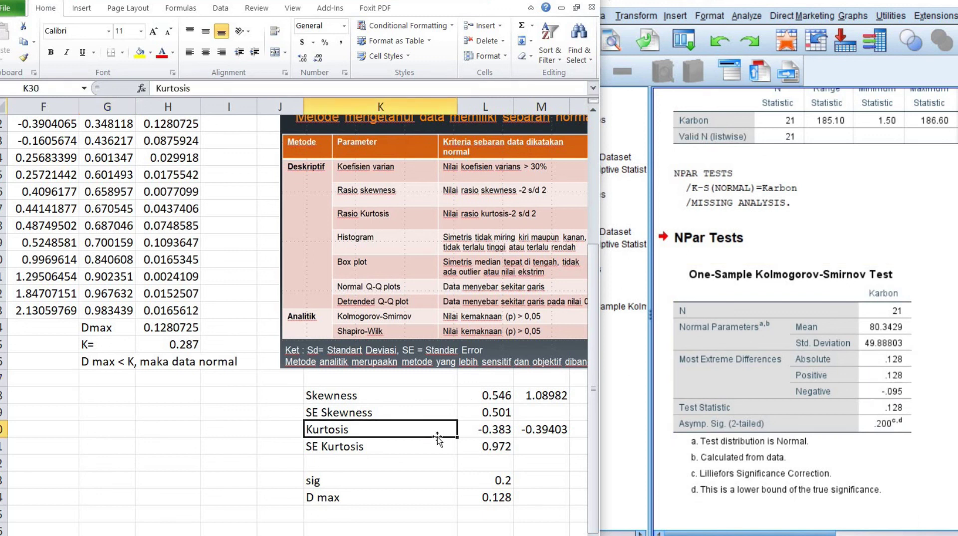